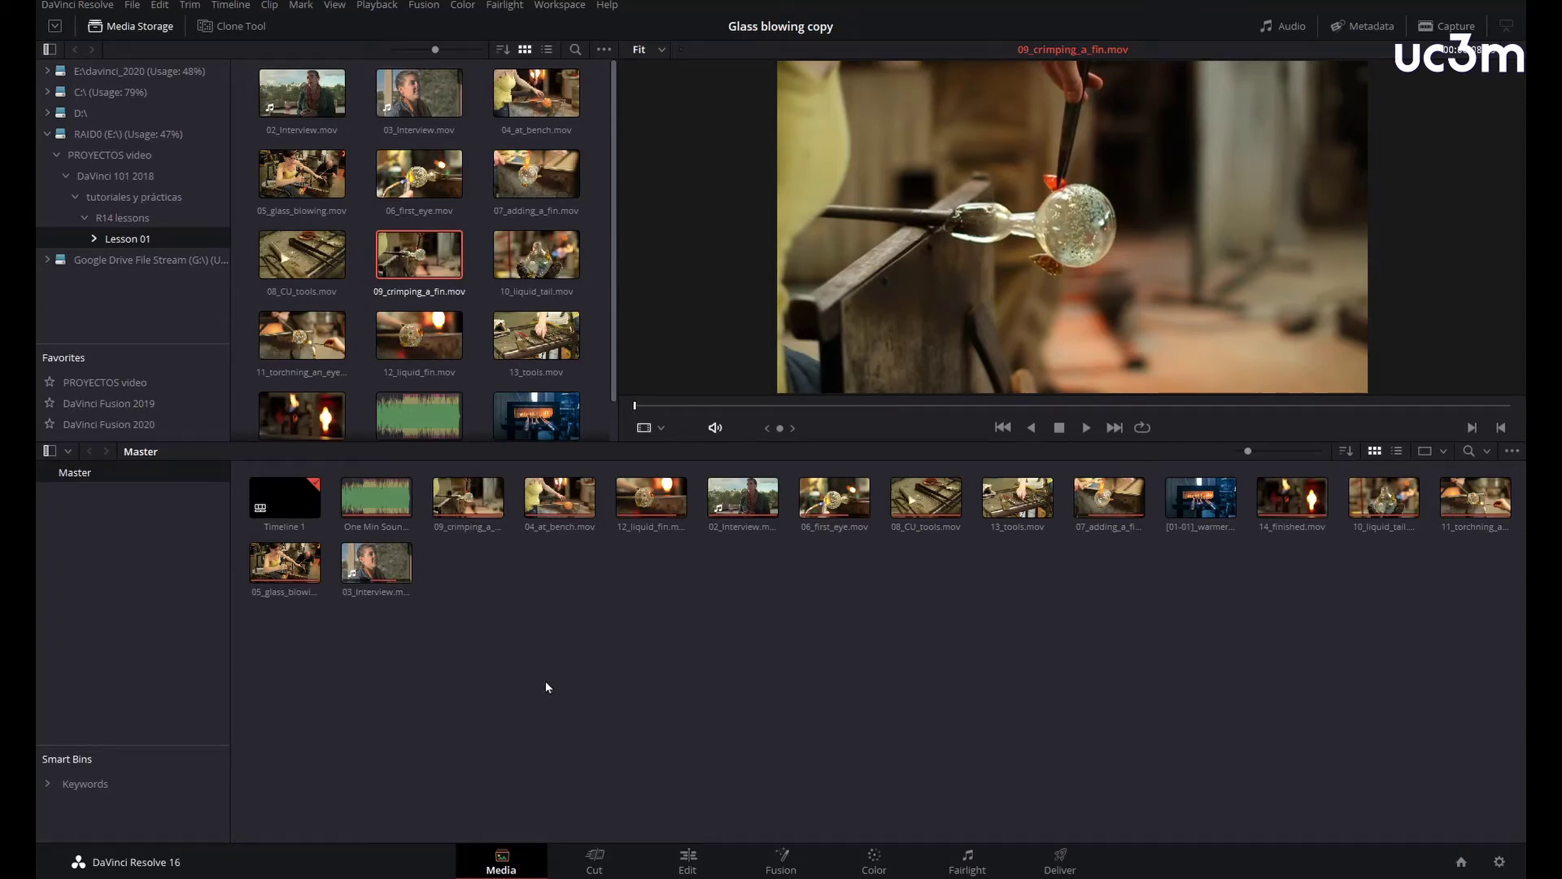
Hide and reshow the media storage browser
click(131, 29)
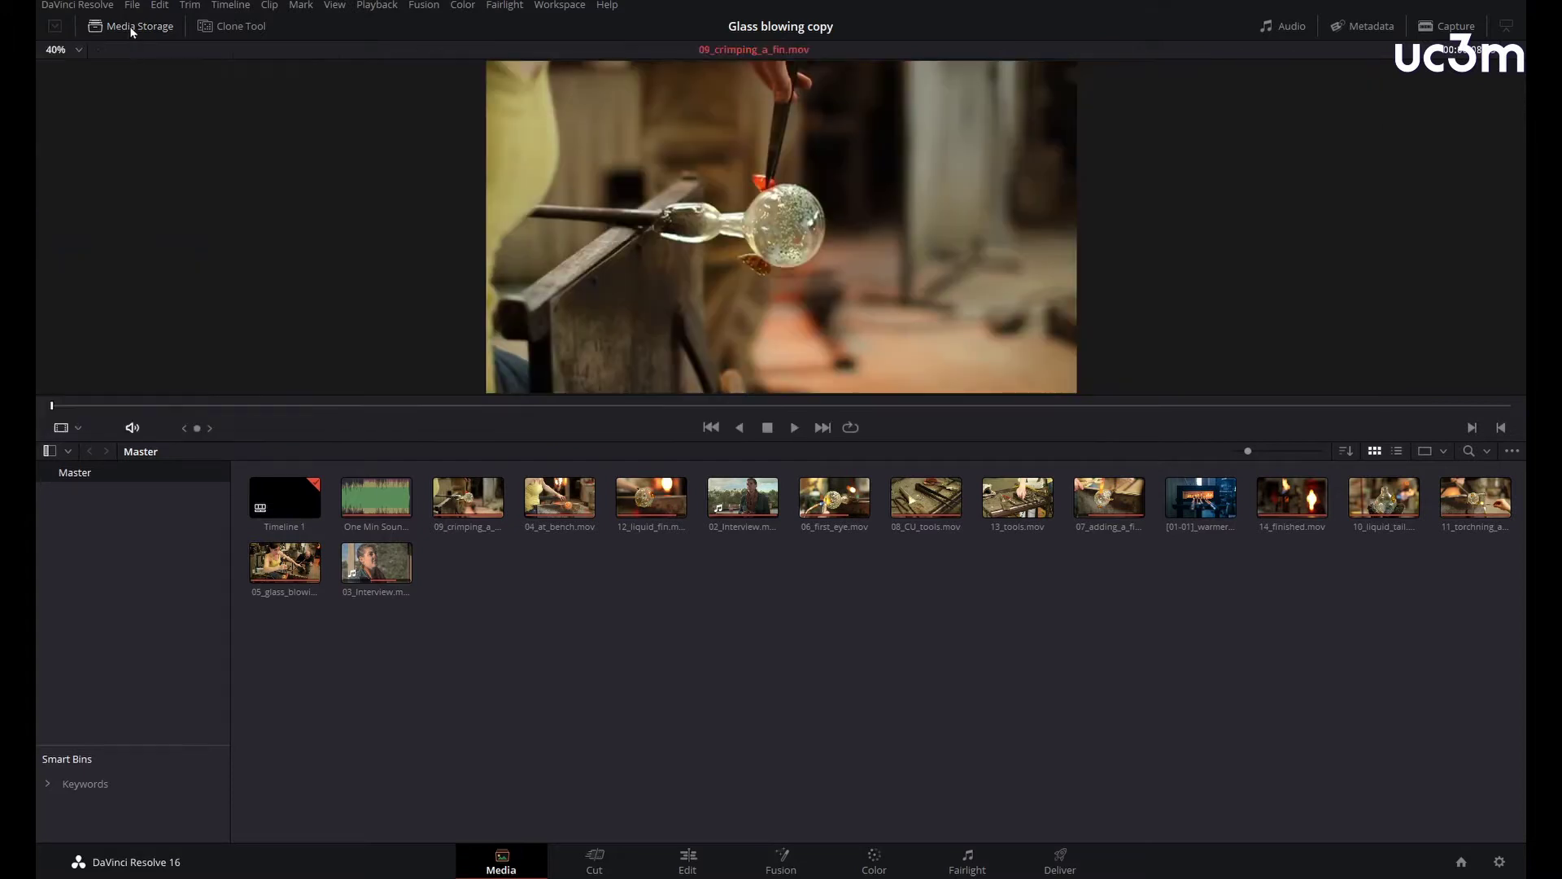
click(130, 26)
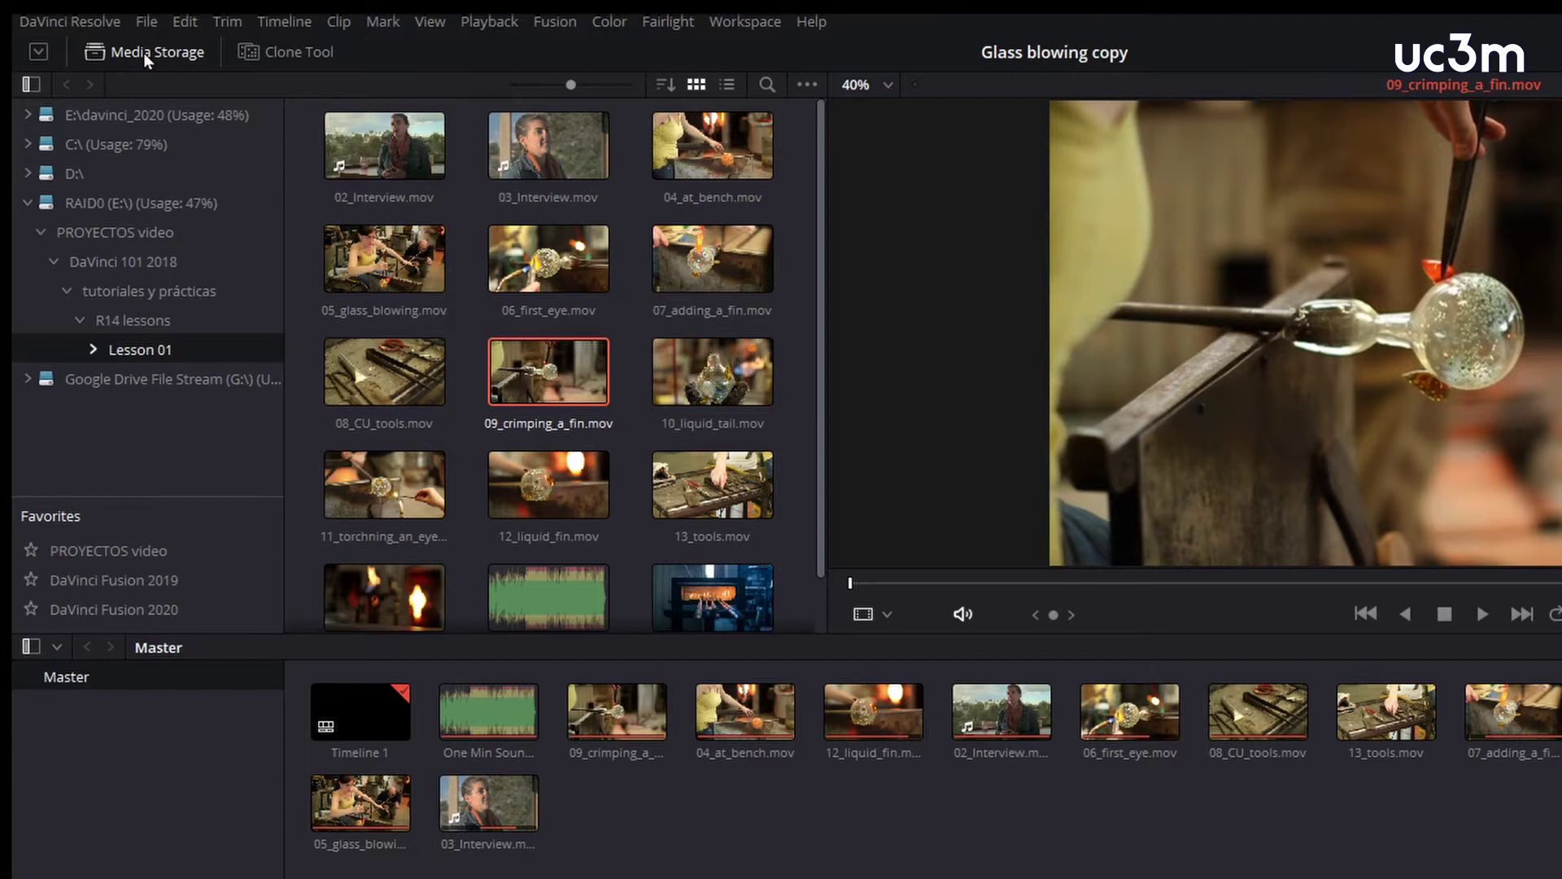
click(143, 52)
click(143, 52)
Try the media storage browser at full and half height, and hide and reshow its folder list
click(38, 51)
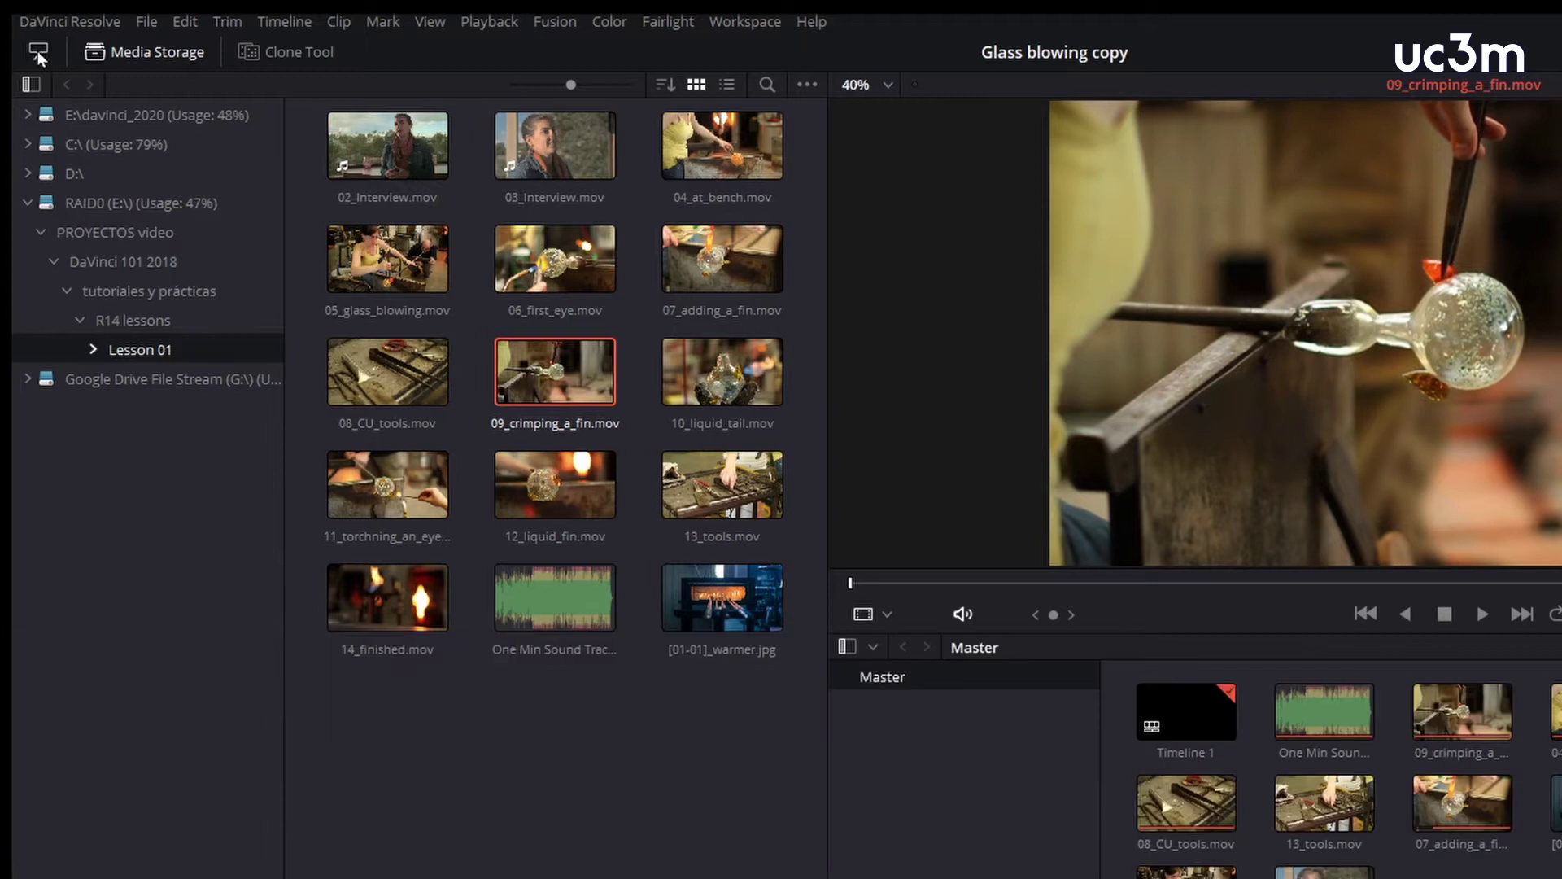
click(38, 50)
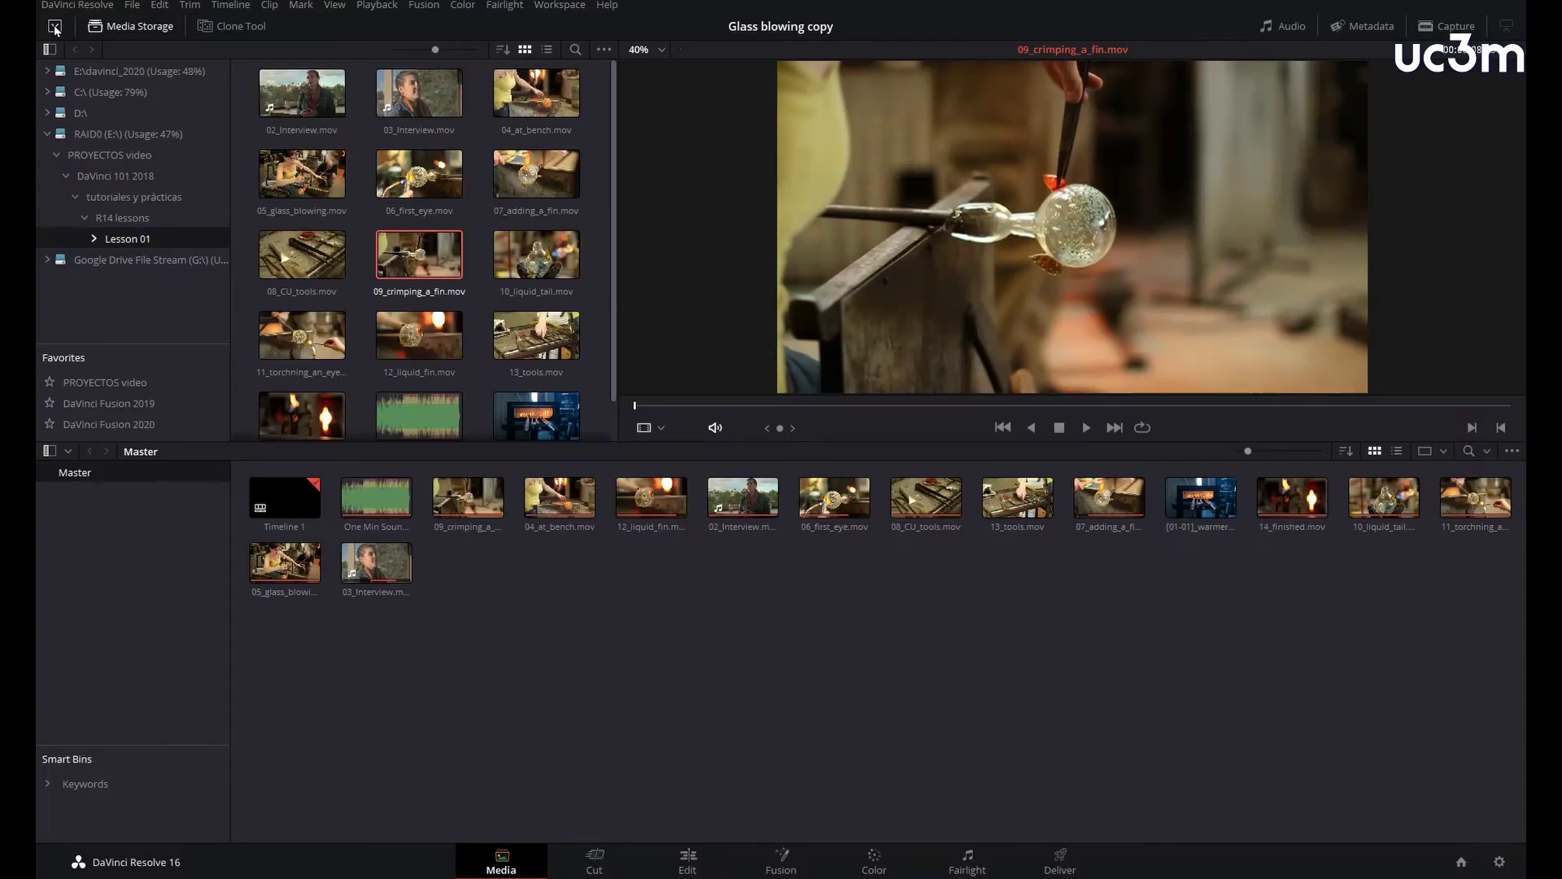
click(55, 29)
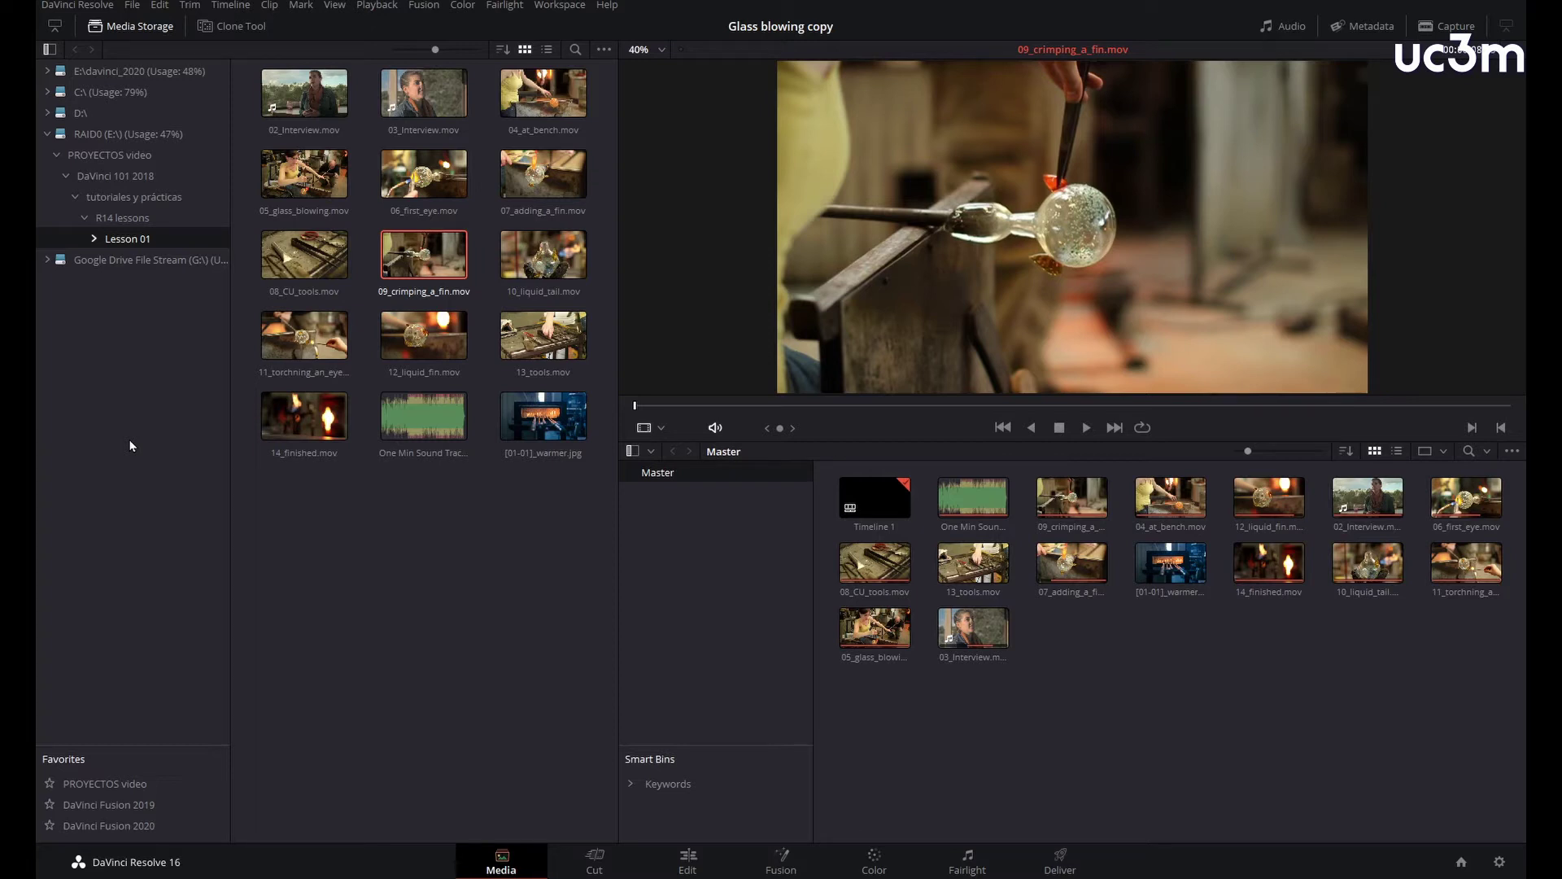
click(48, 49)
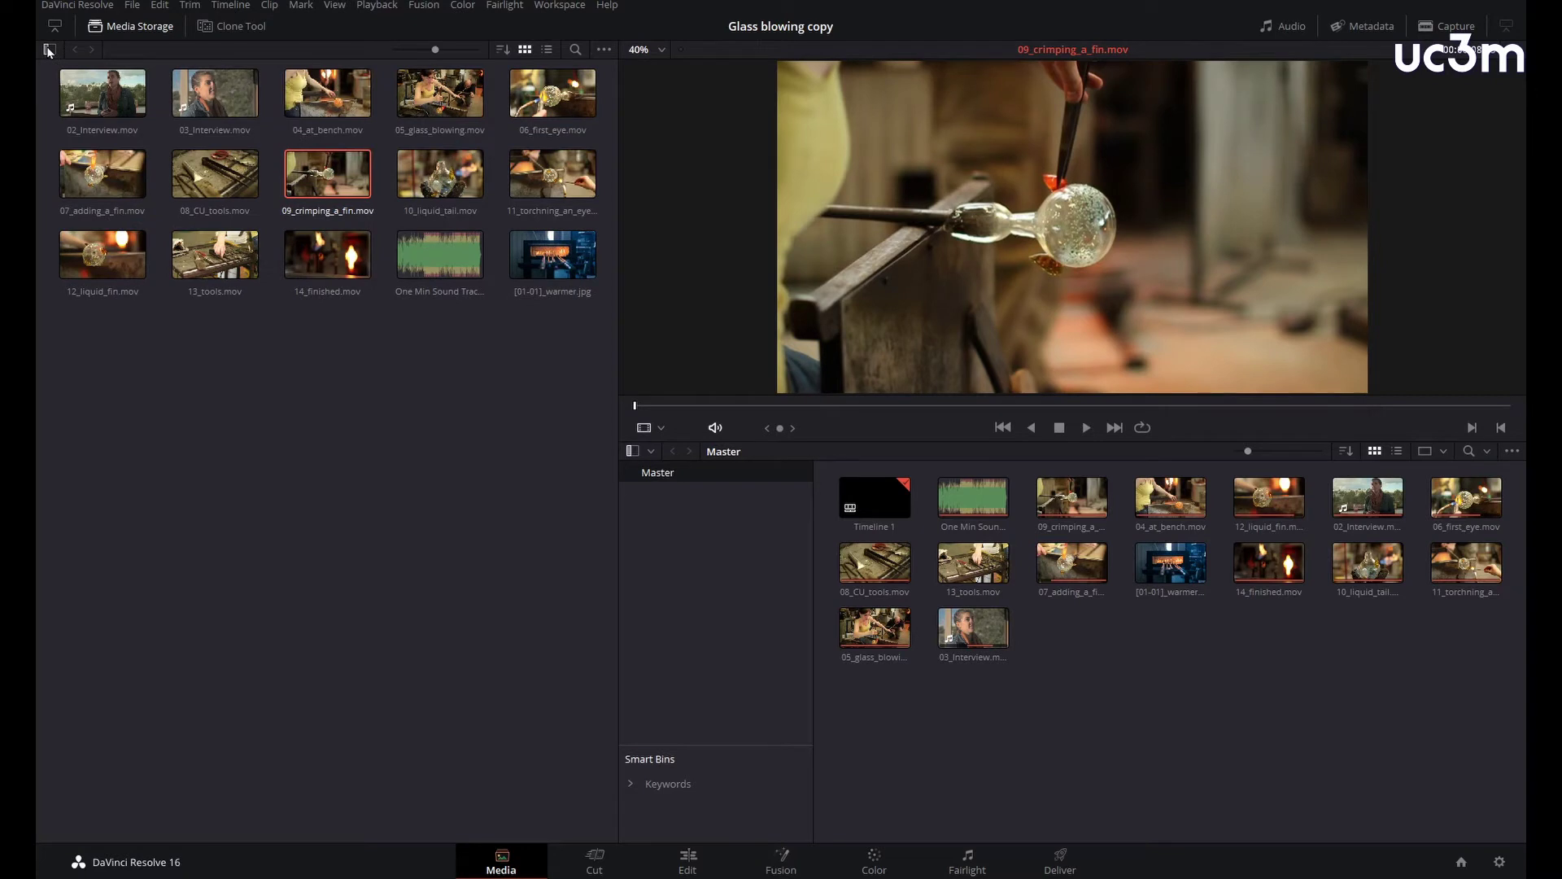
click(49, 49)
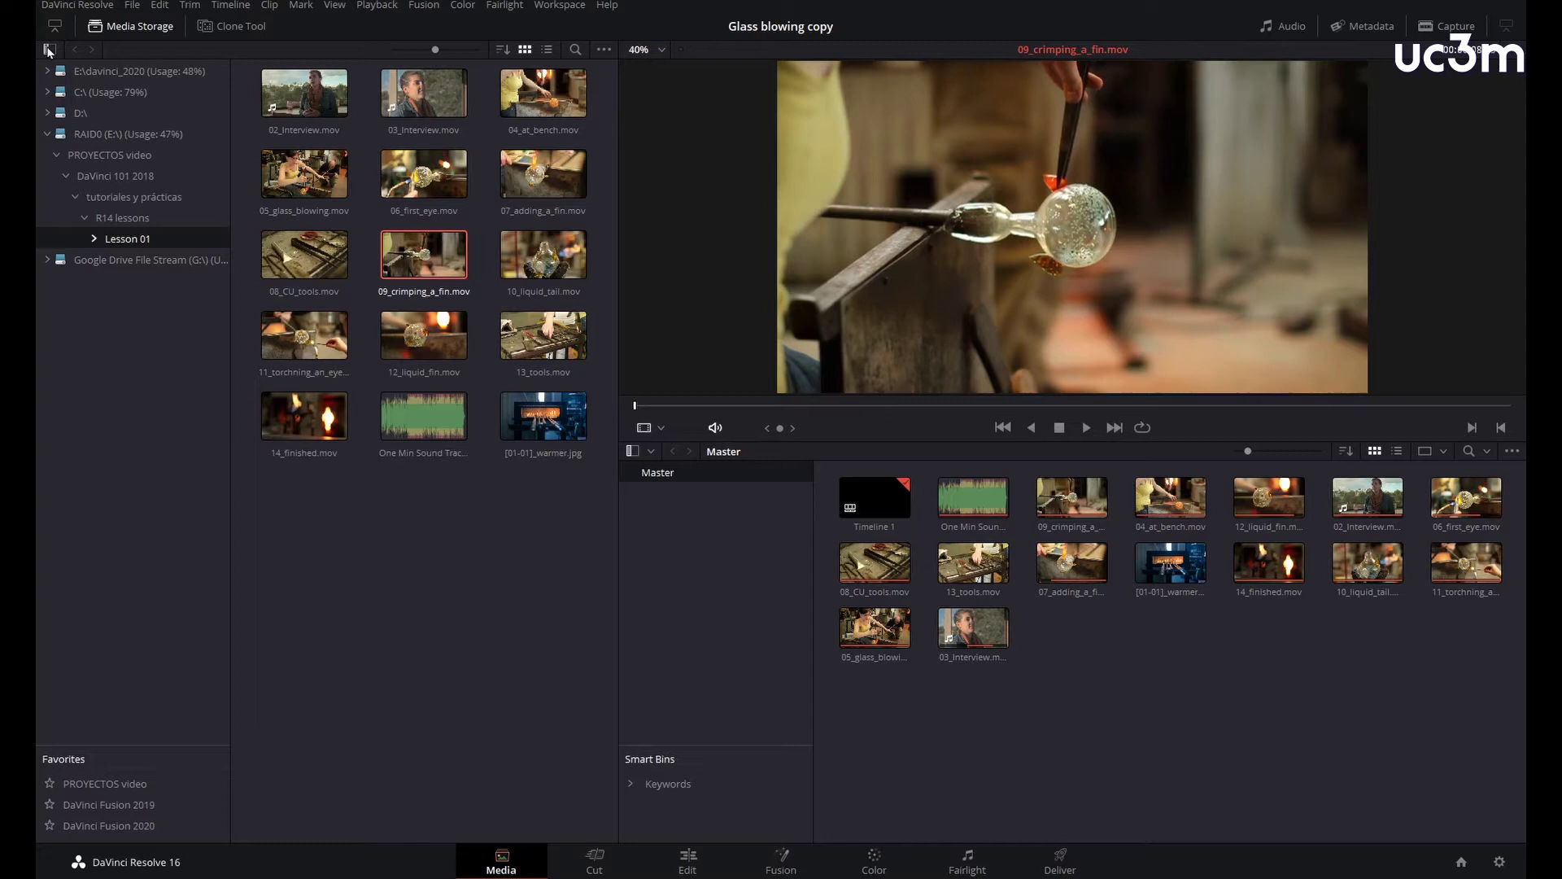
Browse to the Video Clips folder of Lesson 02 in the media storage and return the browser to half height
double_click(117, 240)
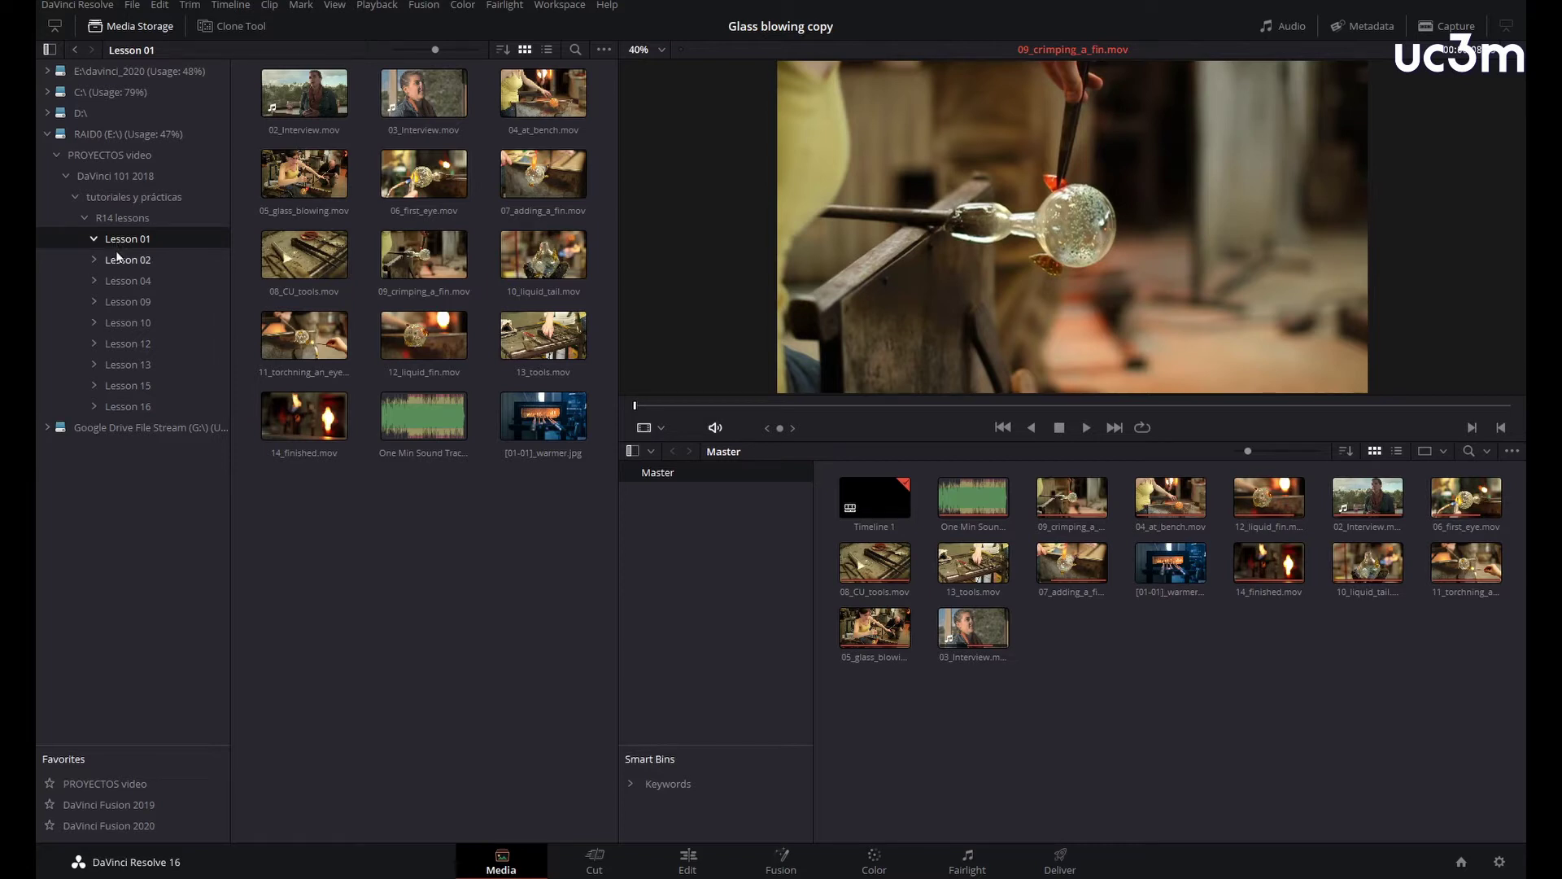
click(119, 261)
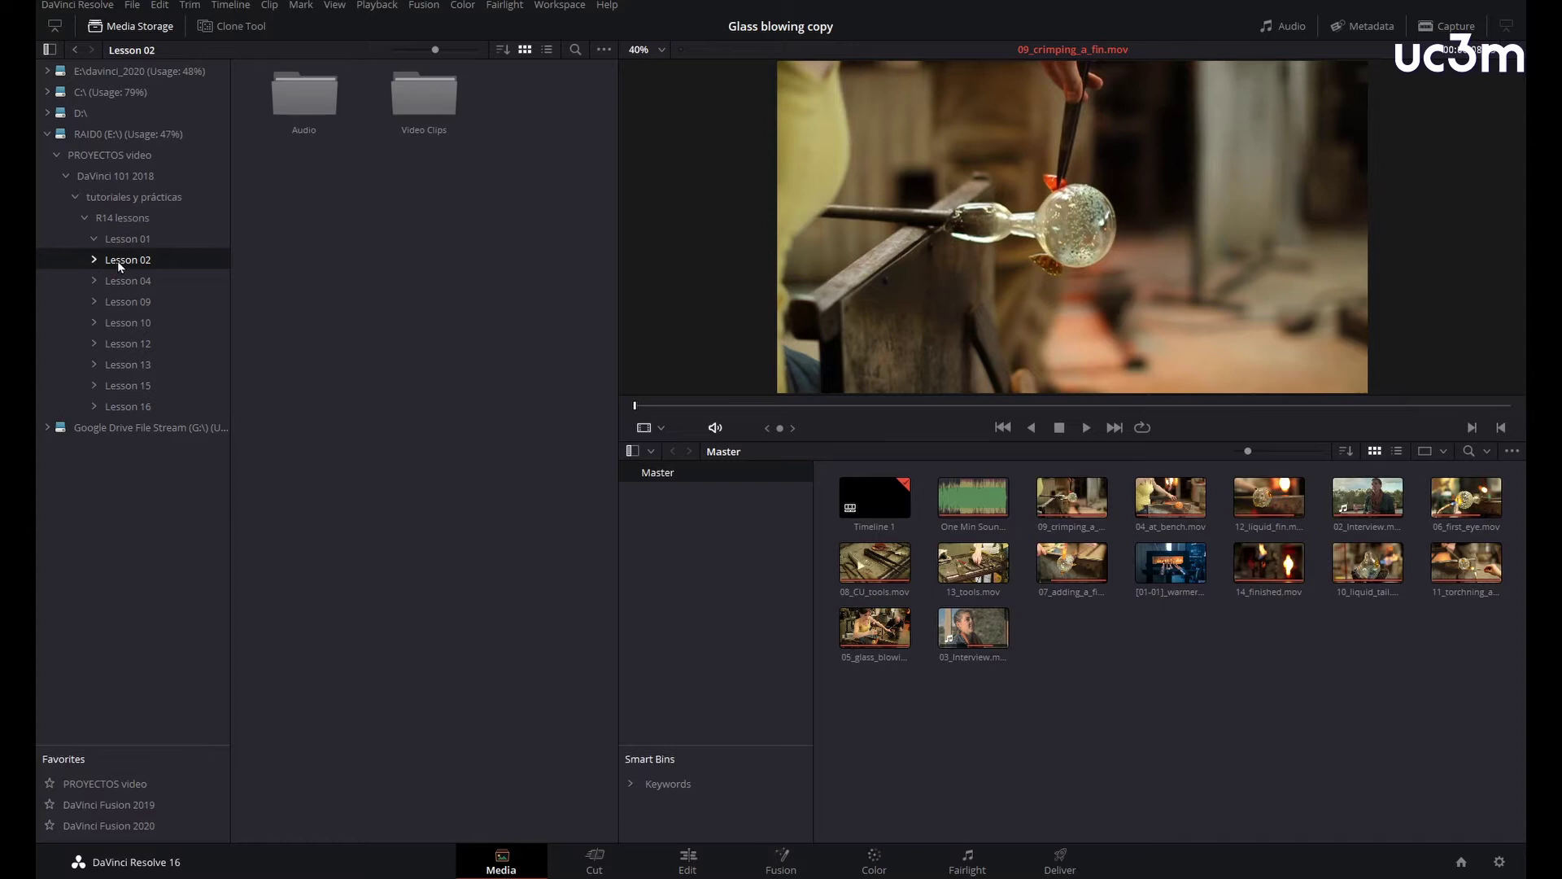
double_click(435, 104)
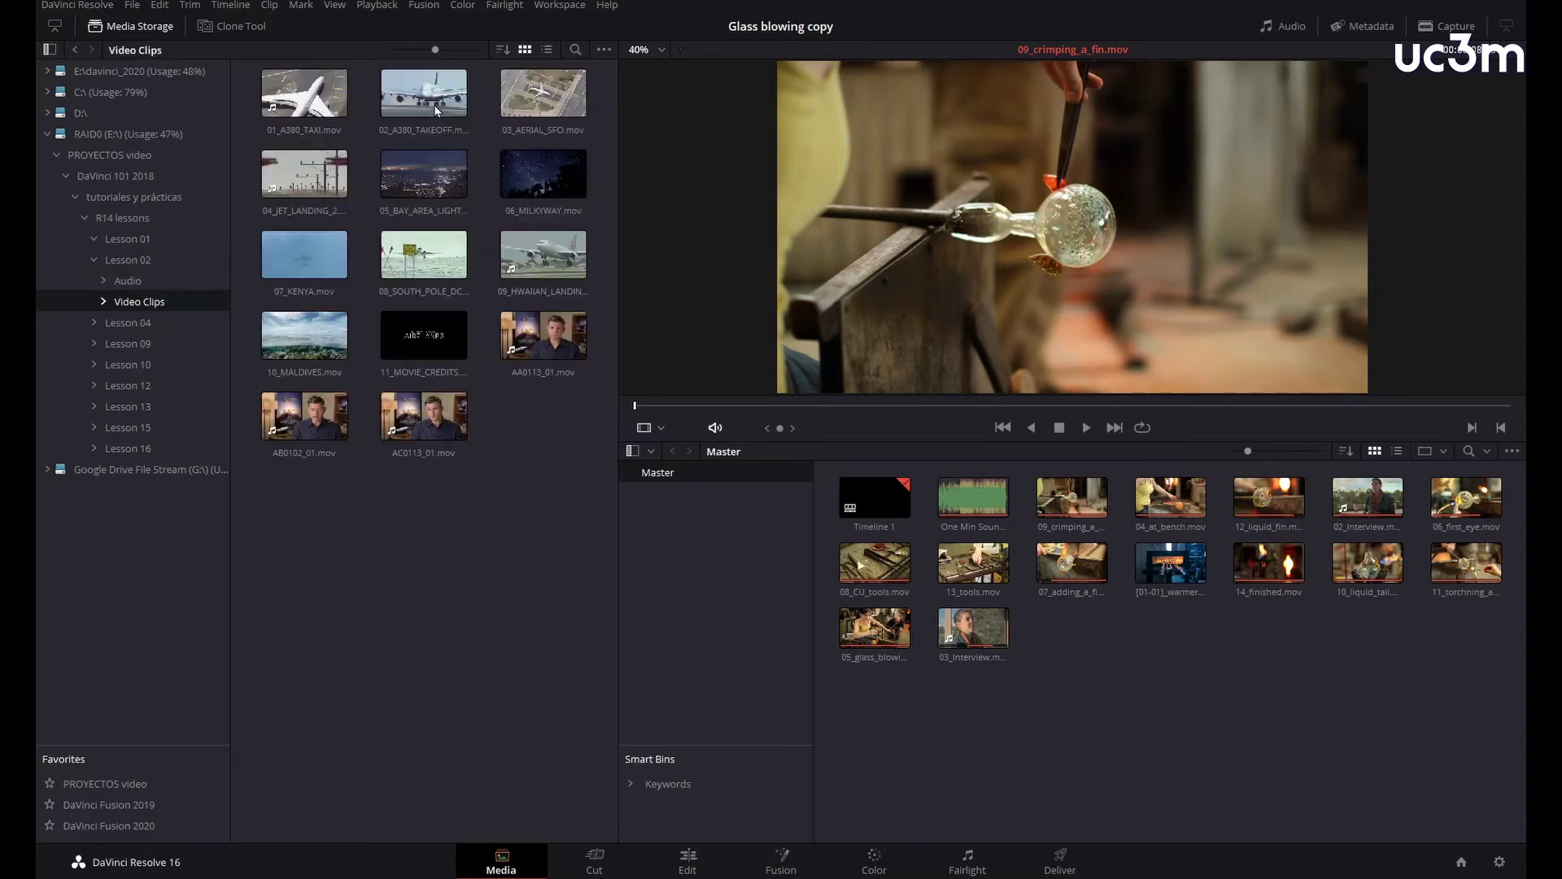
click(54, 26)
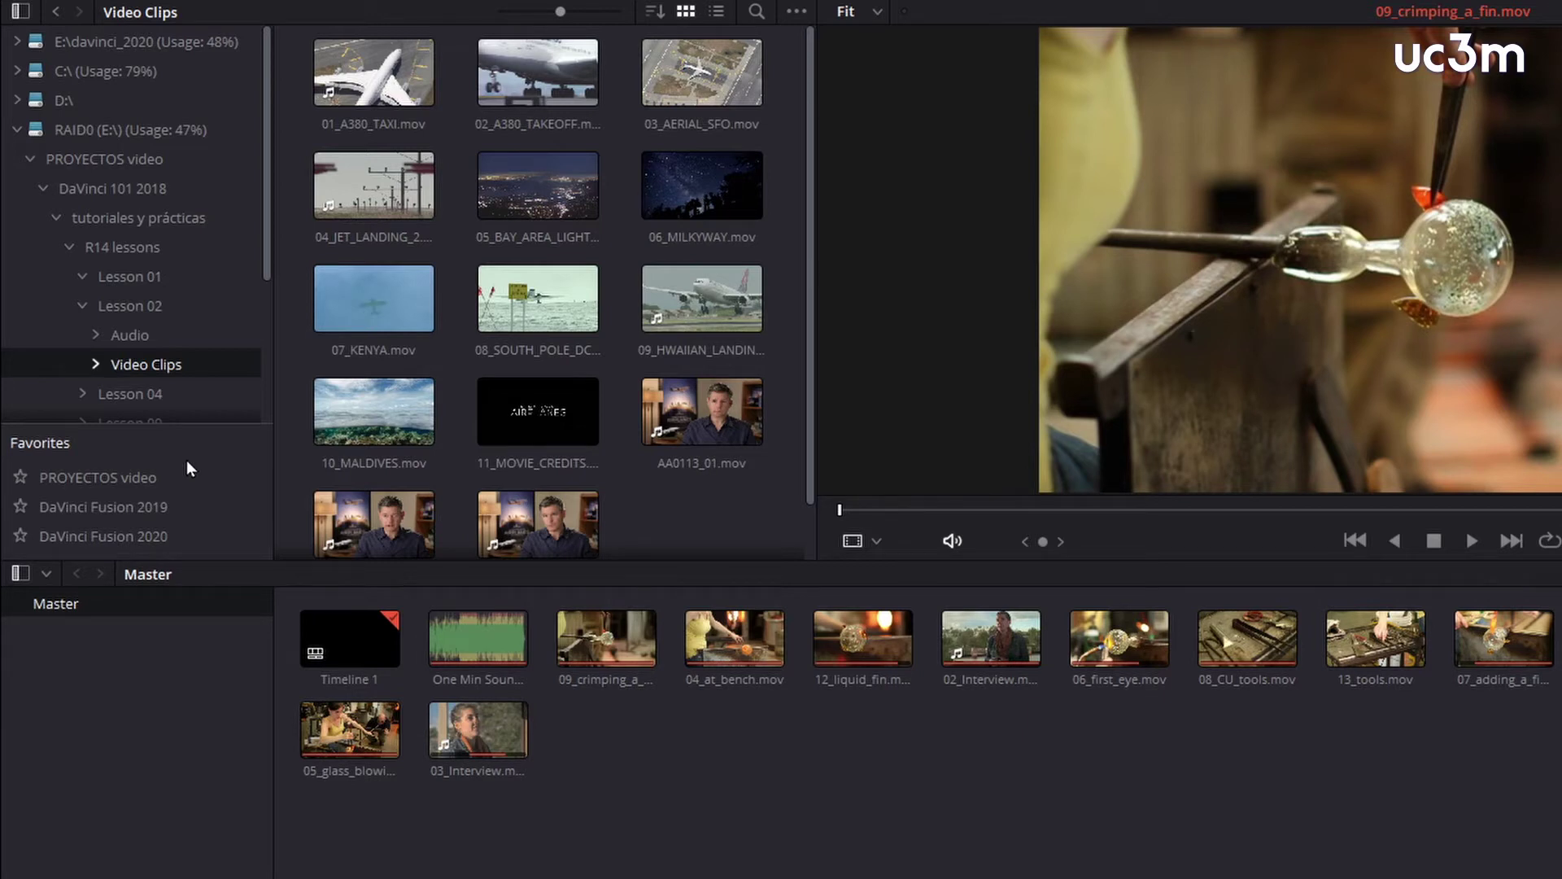
Add the Lesson 02 folder to the media storage favorites and enlarge the browser and its favorites list
right_click(151, 300)
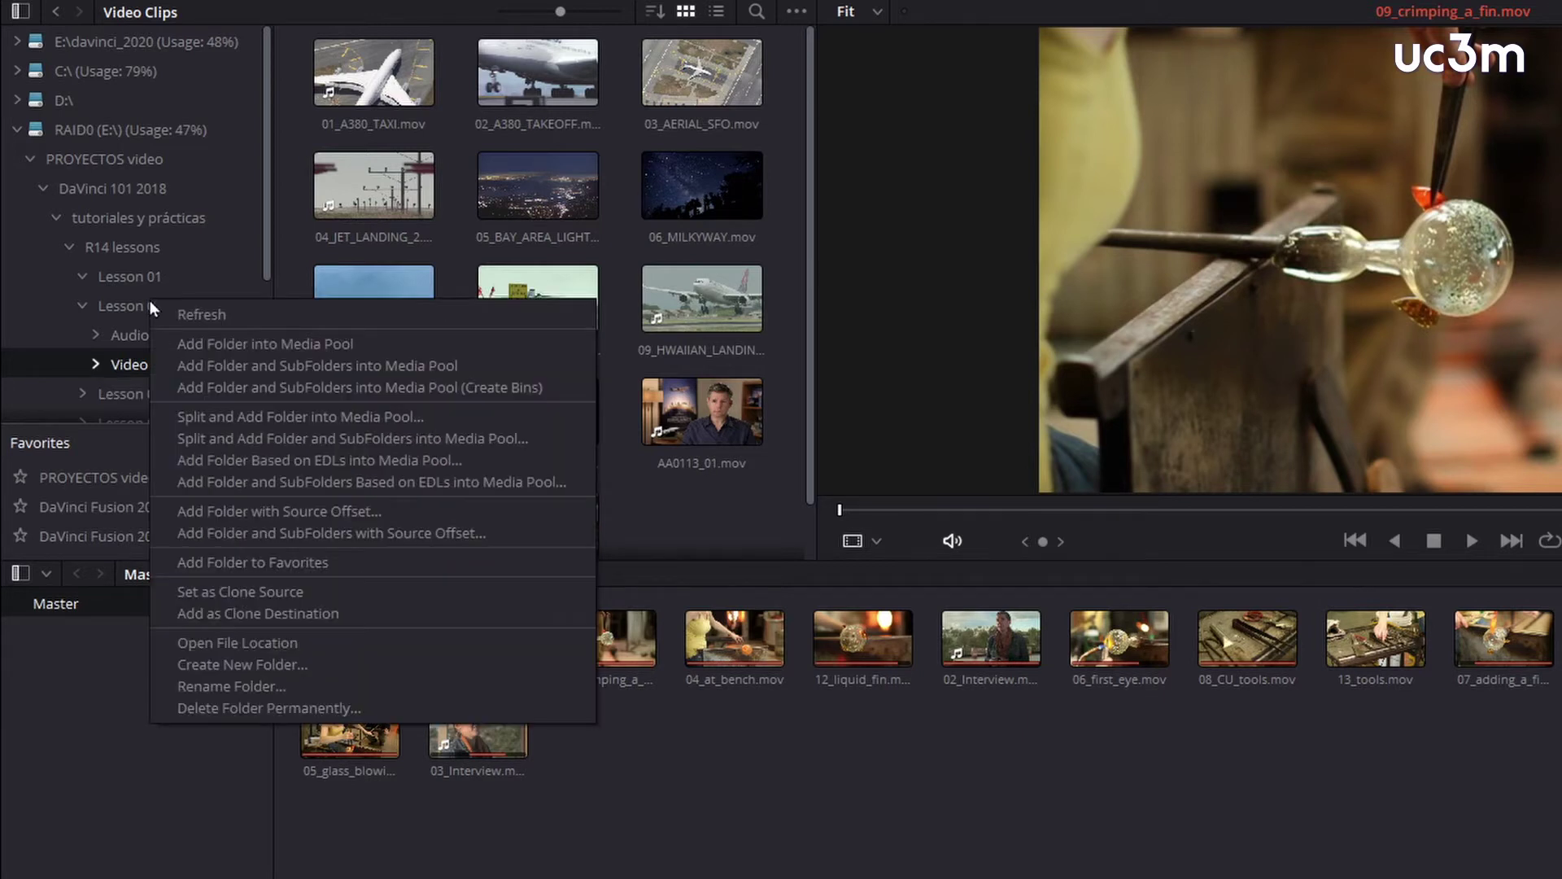
click(255, 568)
drag(255, 562, 256, 628)
drag(227, 488, 220, 381)
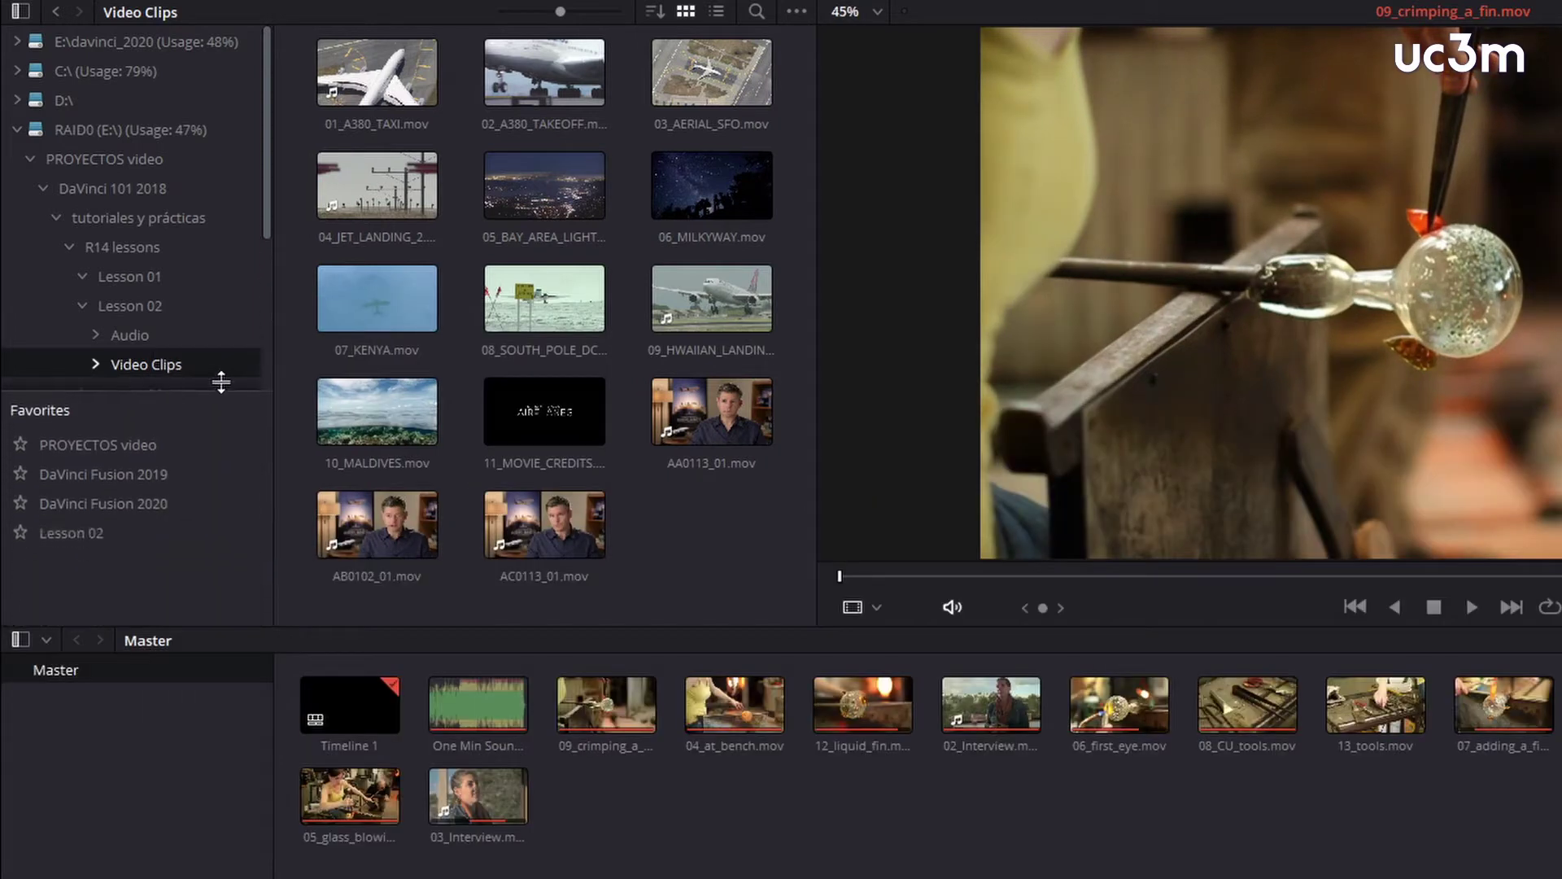
Remove the Lesson 02 folder from the media storage favorites
click(75, 522)
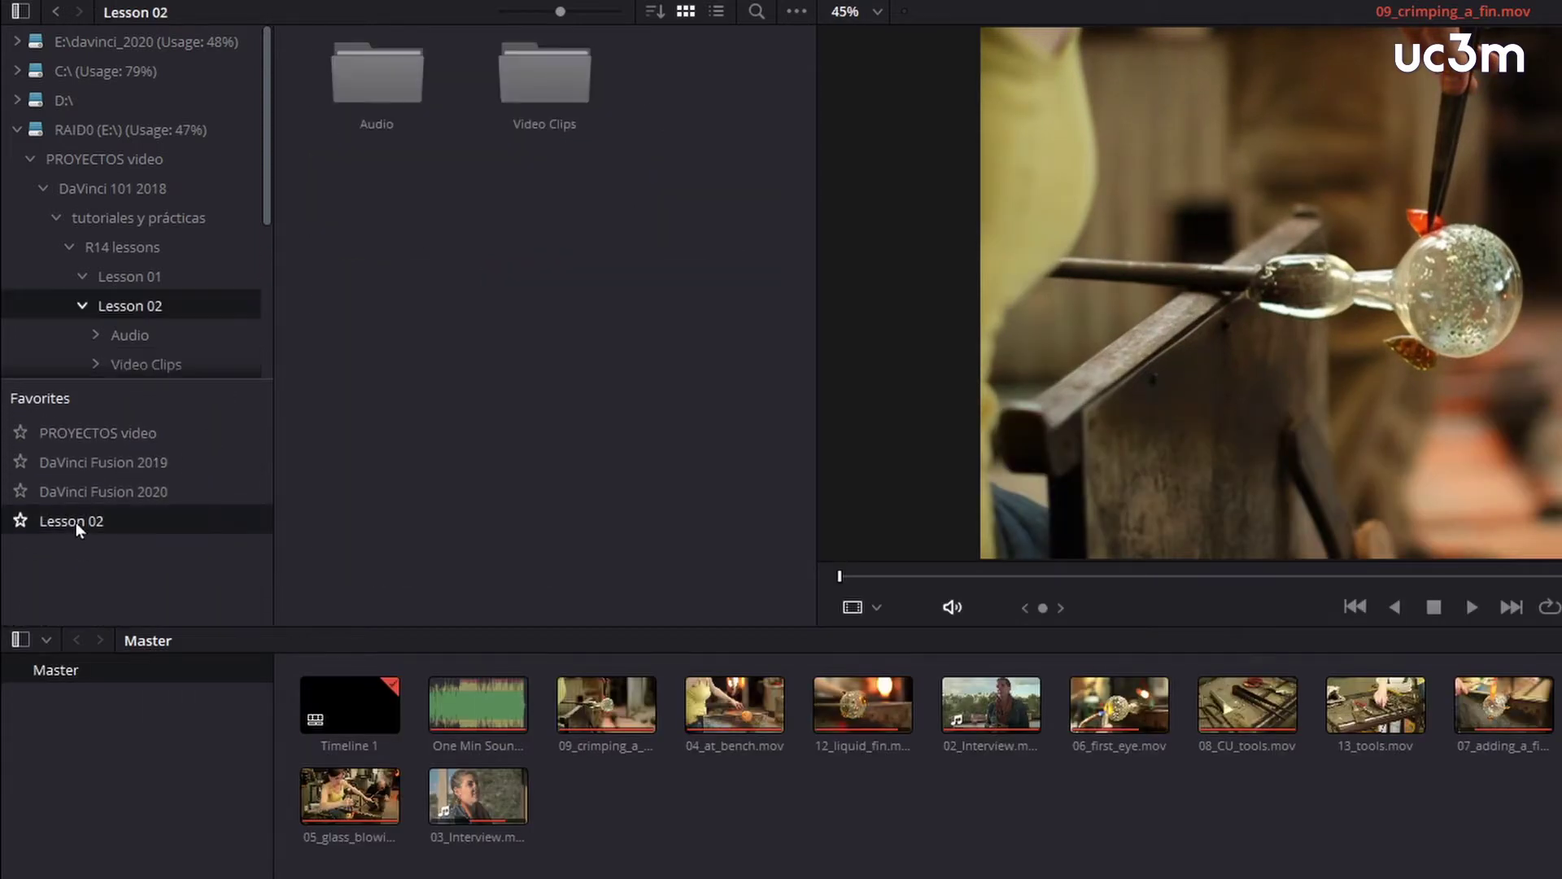
right_click(76, 521)
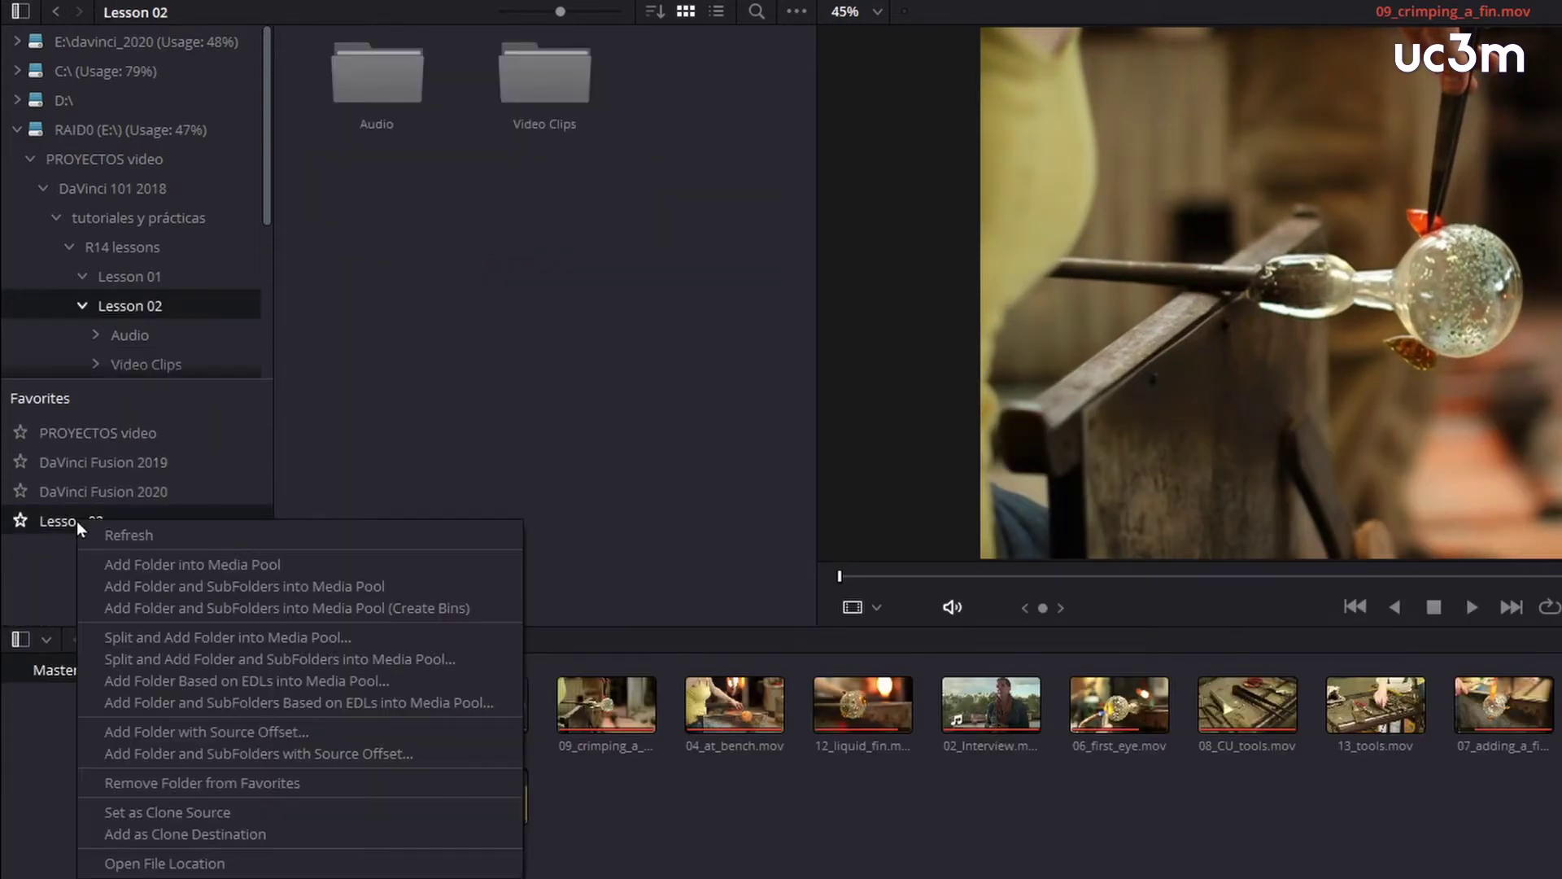
click(200, 789)
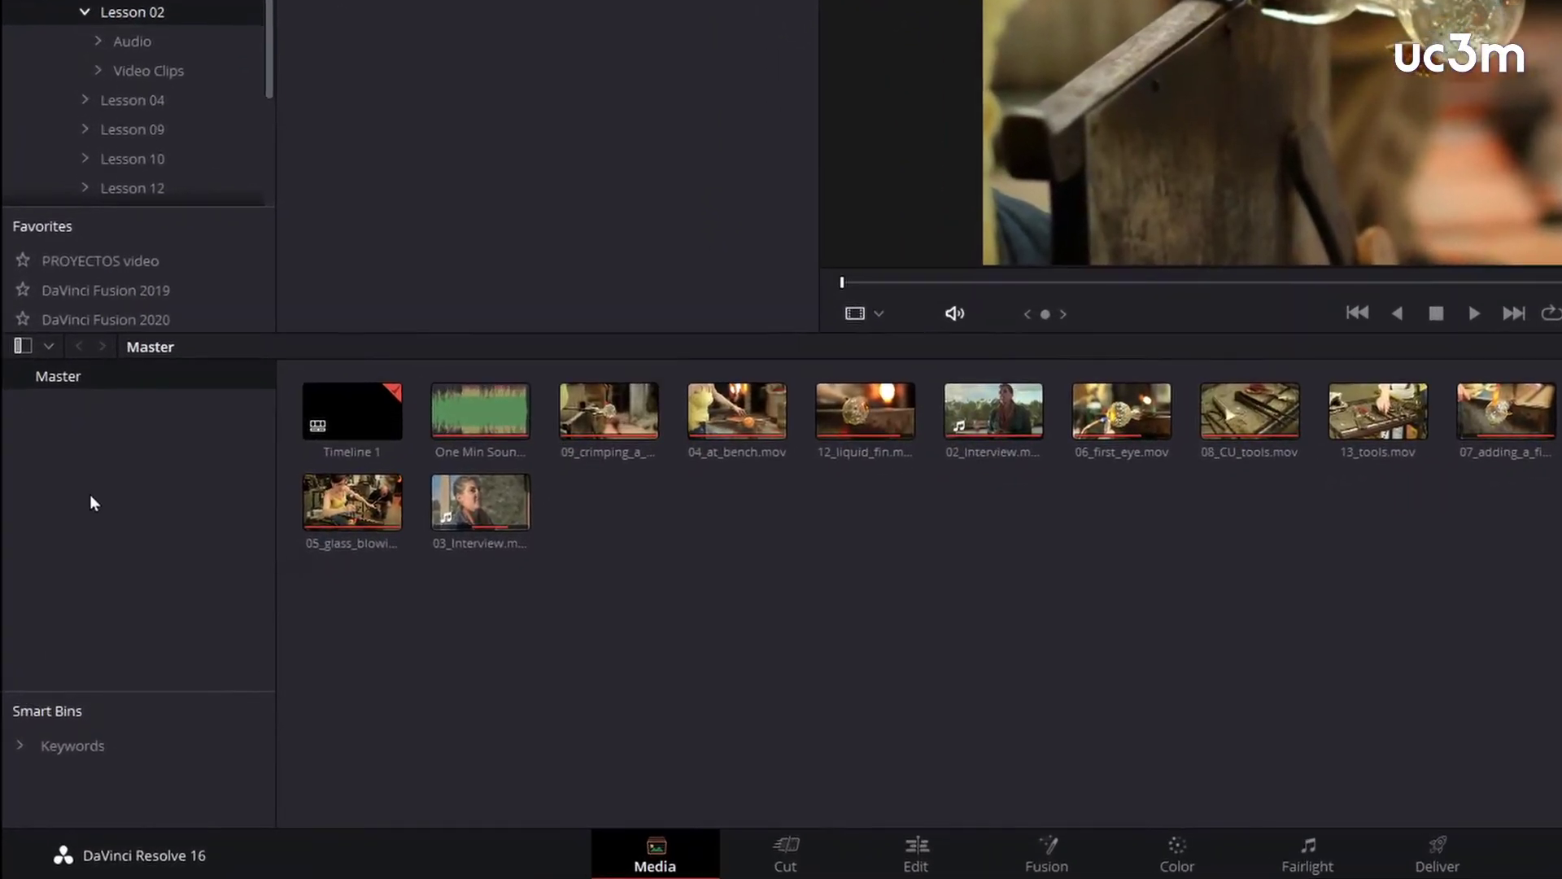
Create two bins named entrevista and insertos under the Master bin in the media pool
right_click(98, 601)
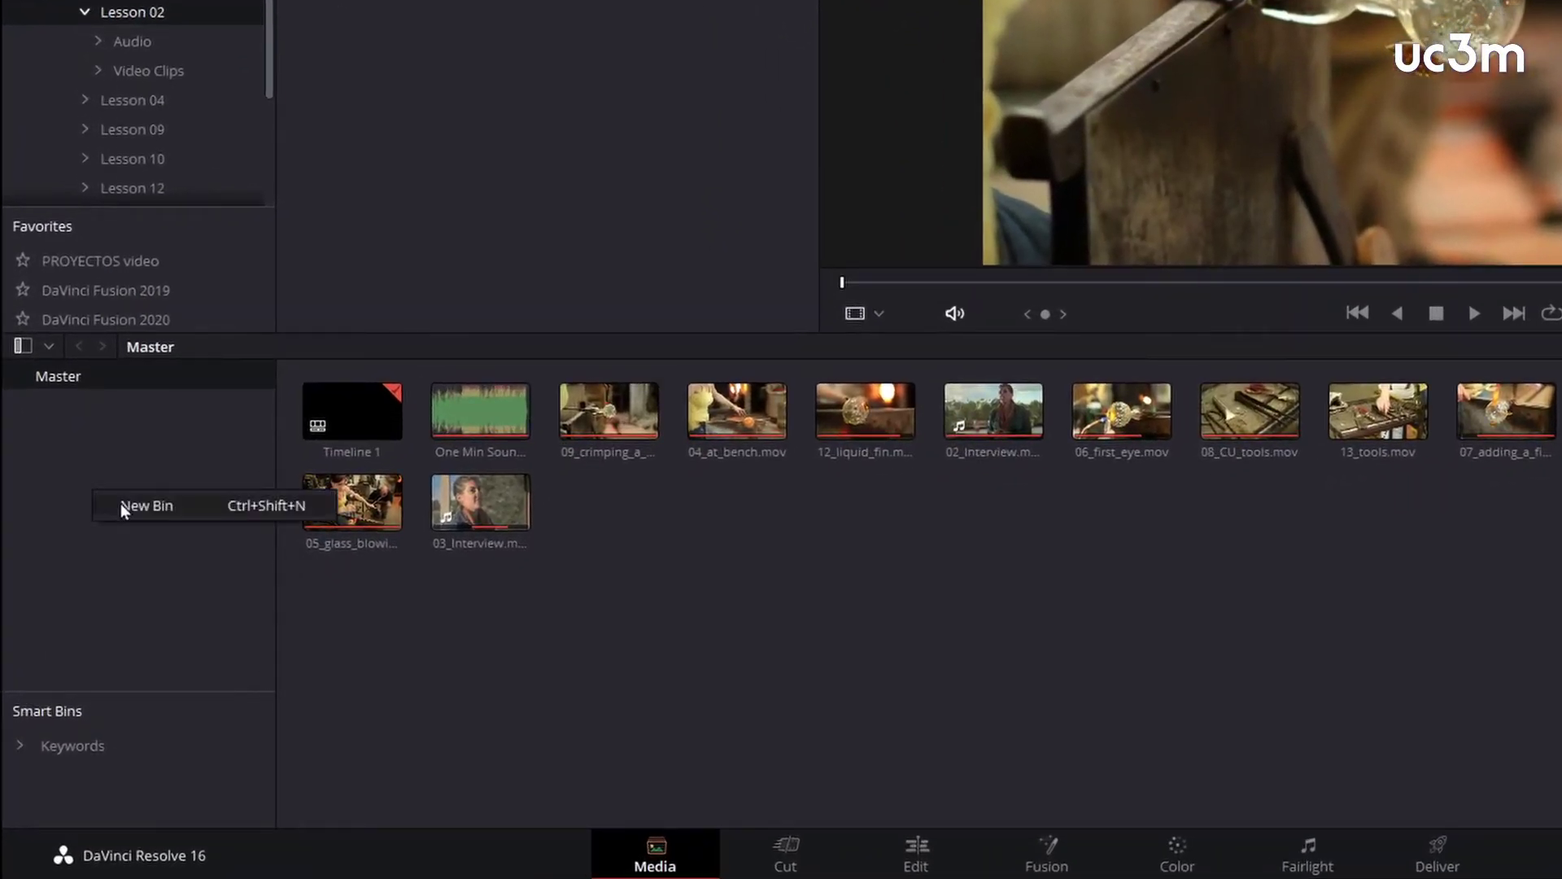
click(121, 505)
text(entrevista)
key(Return)
right_click(120, 502)
click(155, 511)
text(insertos)
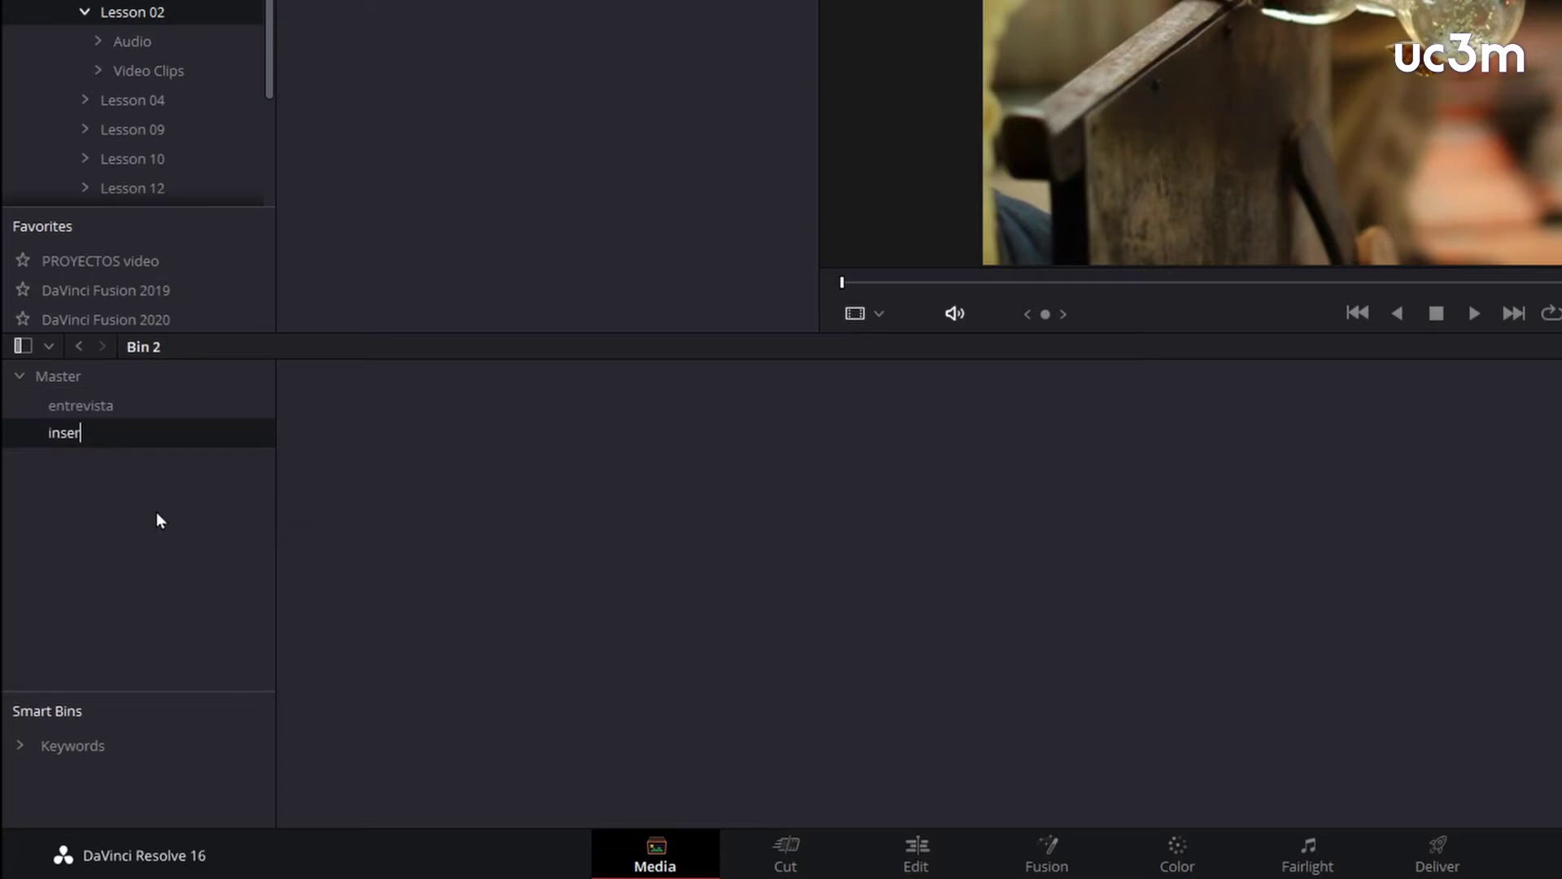
key(Return)
Create two more media pool bins named audio and lineas de tiempo
right_click(152, 503)
click(158, 512)
text(audio)
key(Return)
right_click(135, 530)
click(154, 540)
text(lineas de tue)
key(BackSpace)
key(BackSpace)
text(iempo)
key(Return)
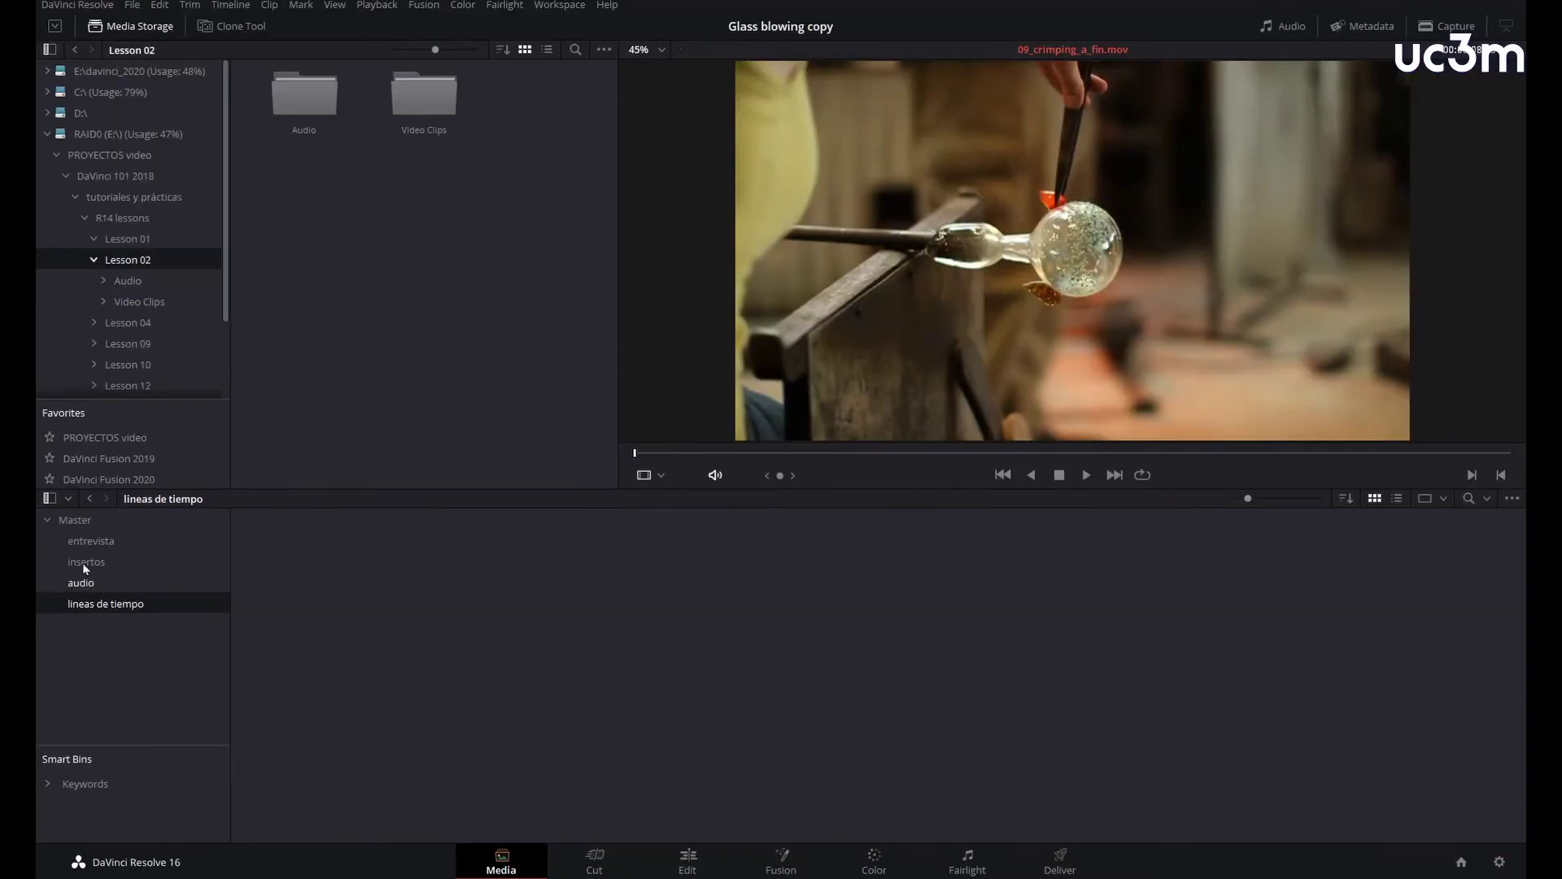
Move Timeline 1 from the Master bin into lineas de tiempo and the One Min Sound Track into audio
click(88, 519)
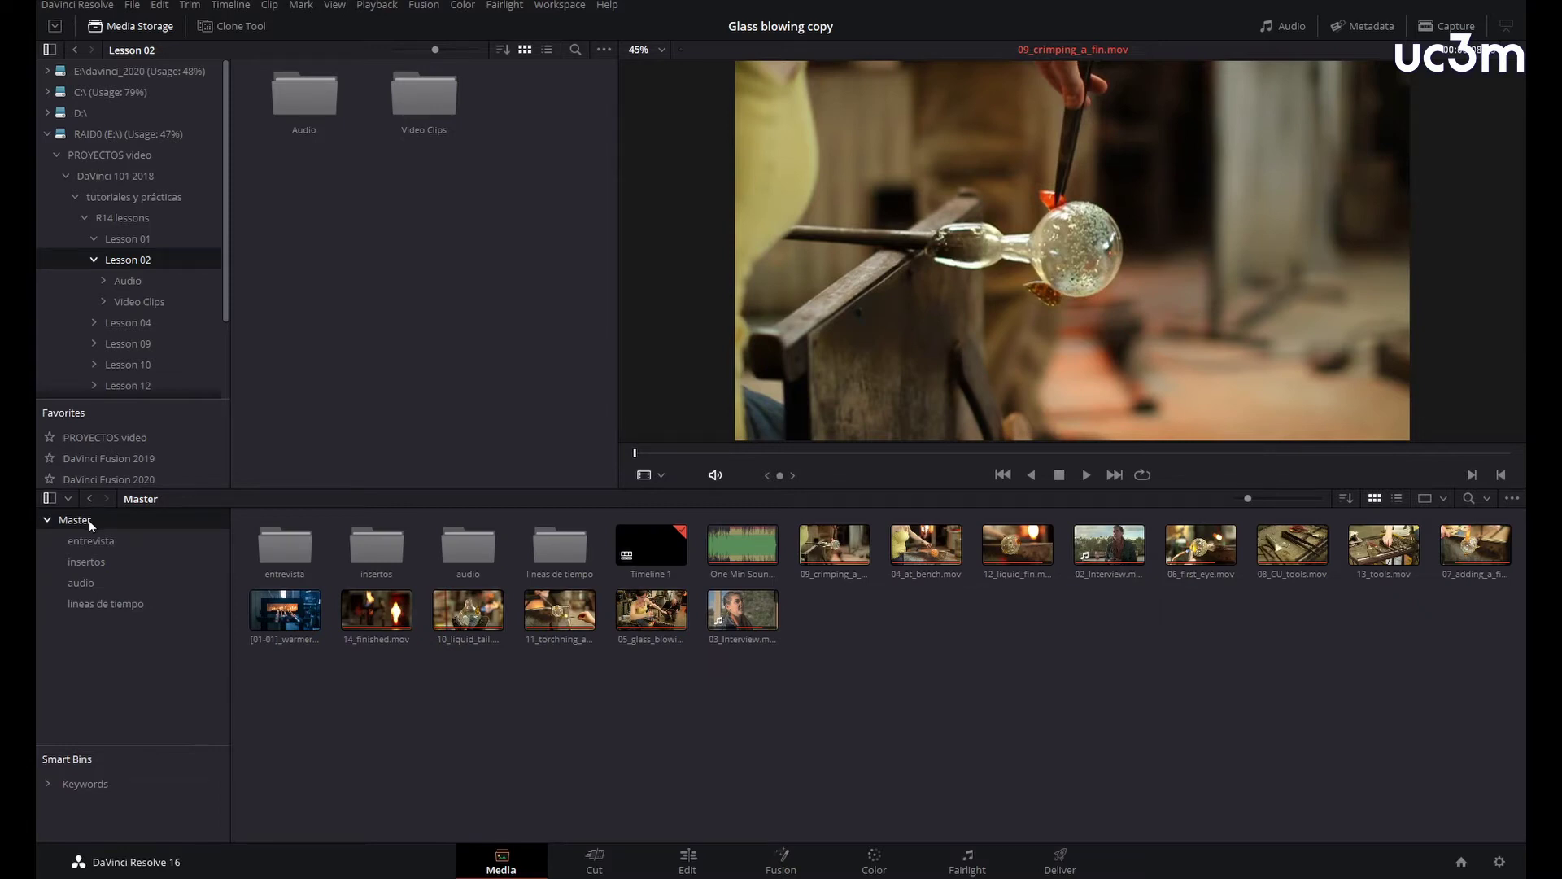
drag(651, 544, 559, 546)
drag(651, 543, 468, 545)
Sort the remaining Master bin clips, moving the two interviews into entrevista and all other clips and the still image into insertos
click(651, 543)
shift+click(835, 553)
drag(835, 553, 376, 545)
drag(651, 543, 285, 546)
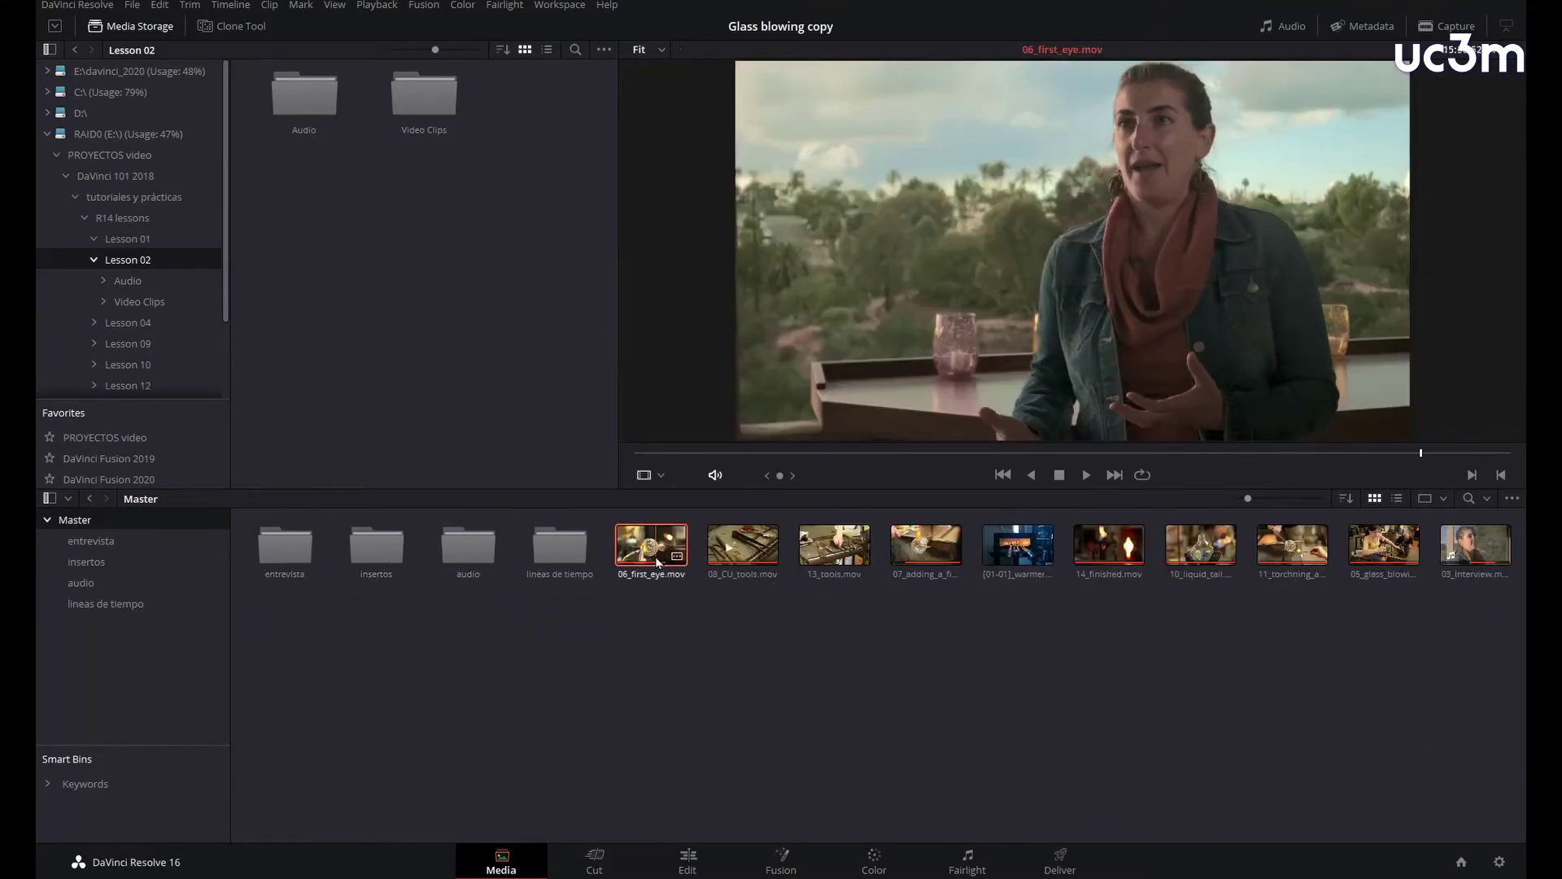
shift+click(1383, 543)
drag(1001, 562, 376, 545)
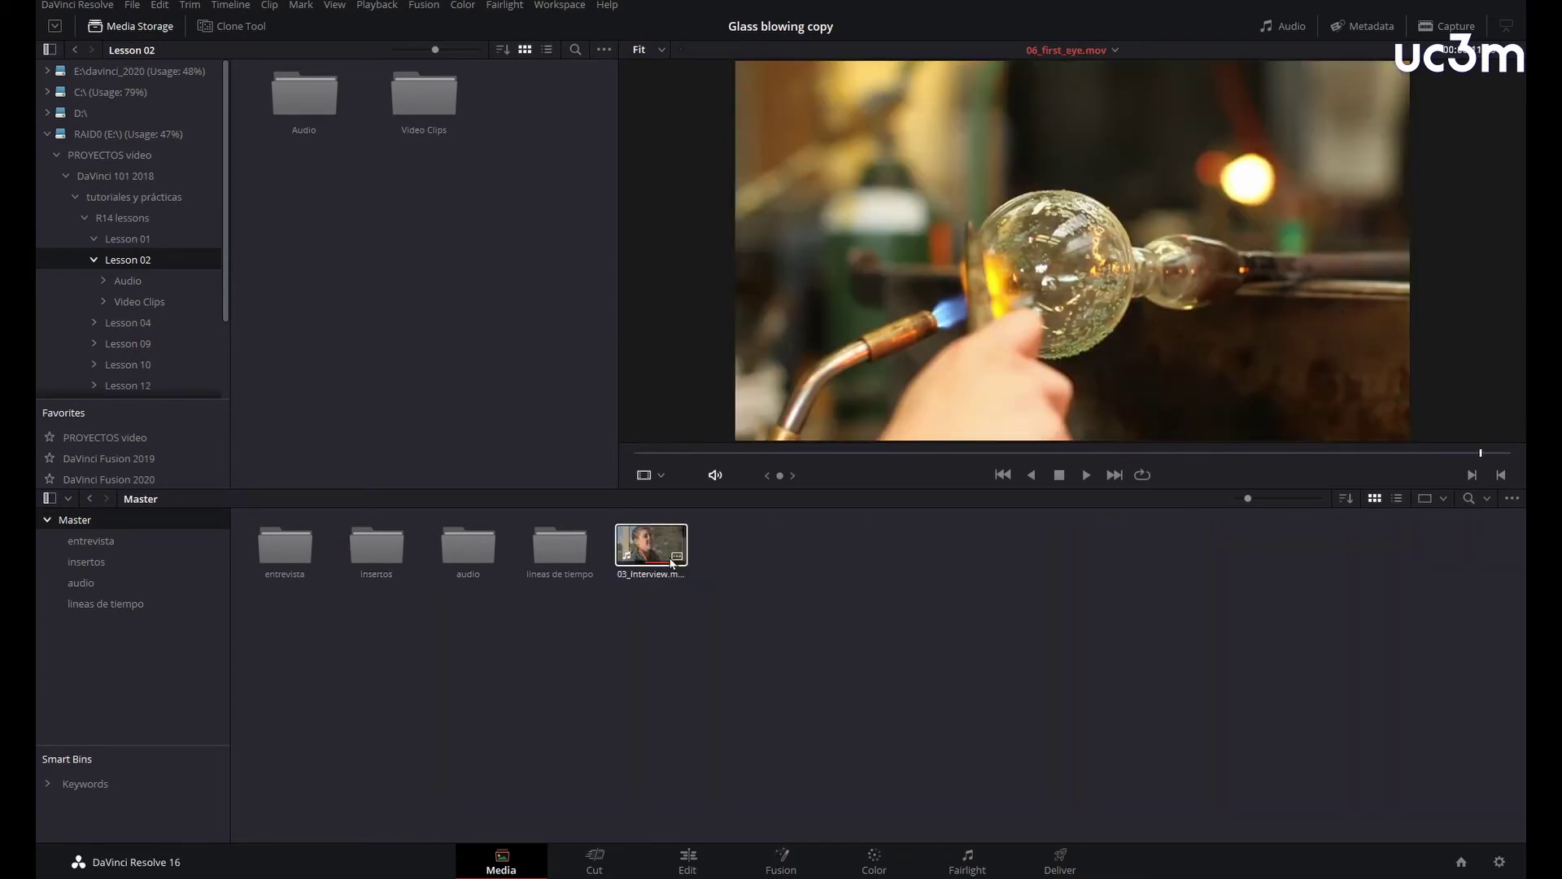
drag(651, 543, 96, 552)
Check the contents of the entrevista, insertos, audio and lineas de tiempo bins
click(95, 548)
click(89, 562)
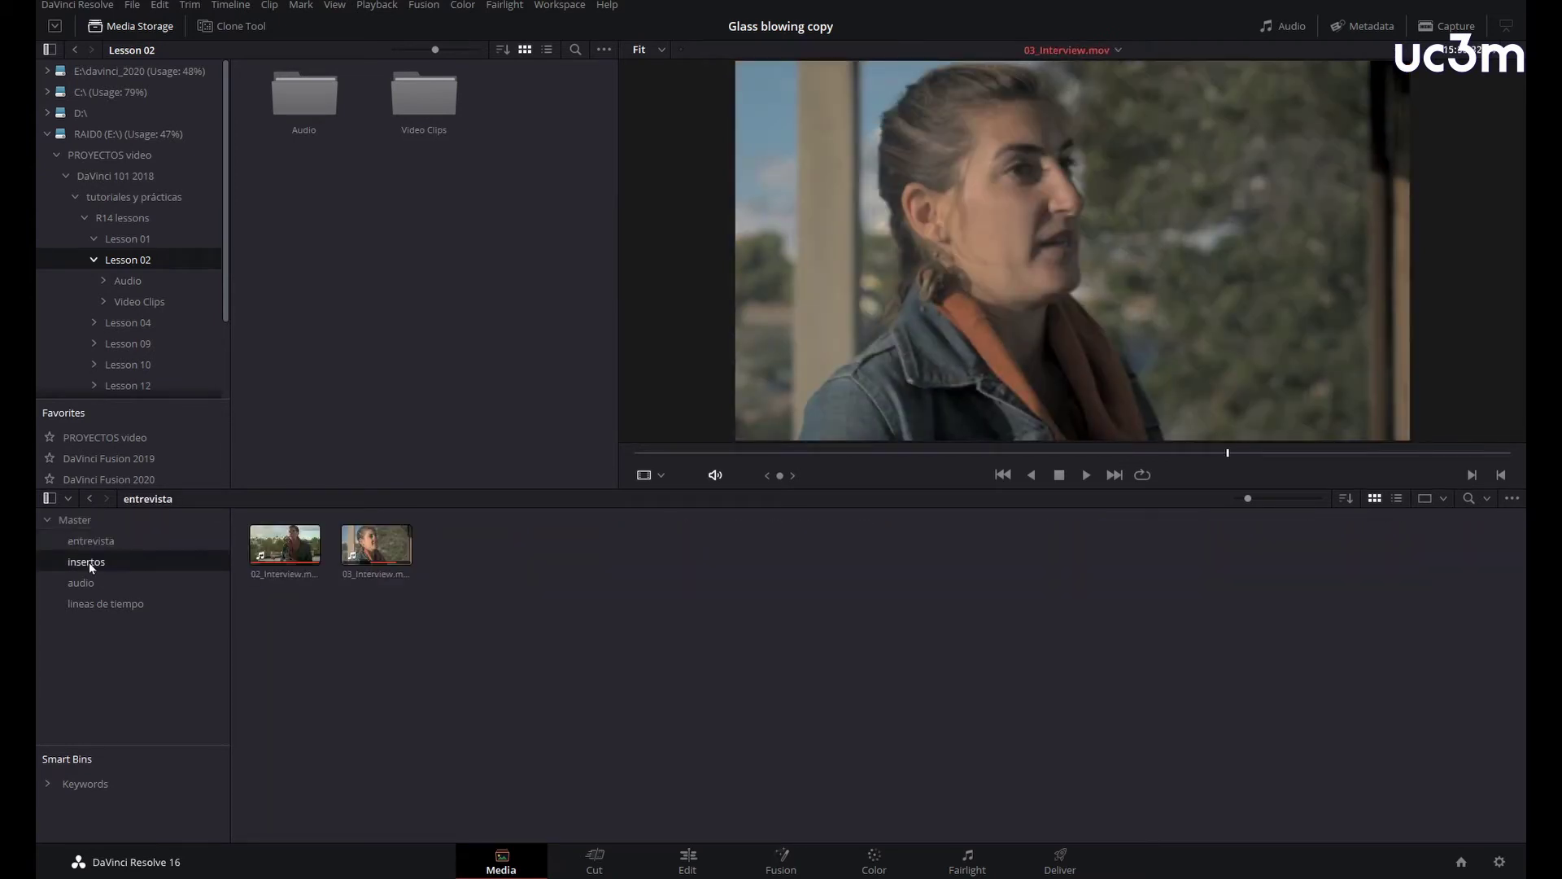
click(86, 582)
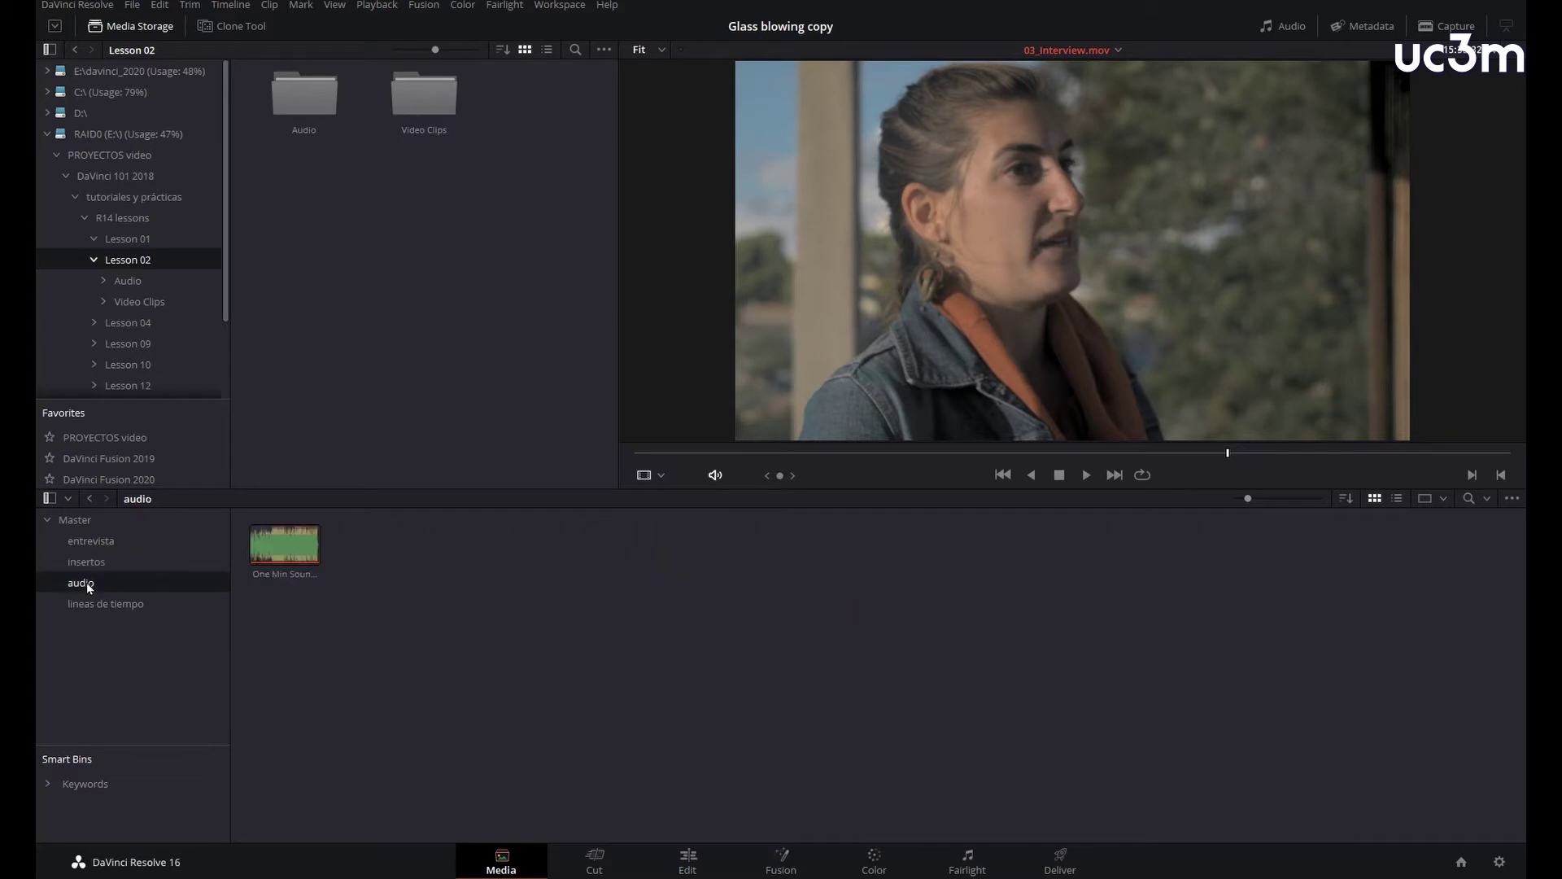
click(93, 606)
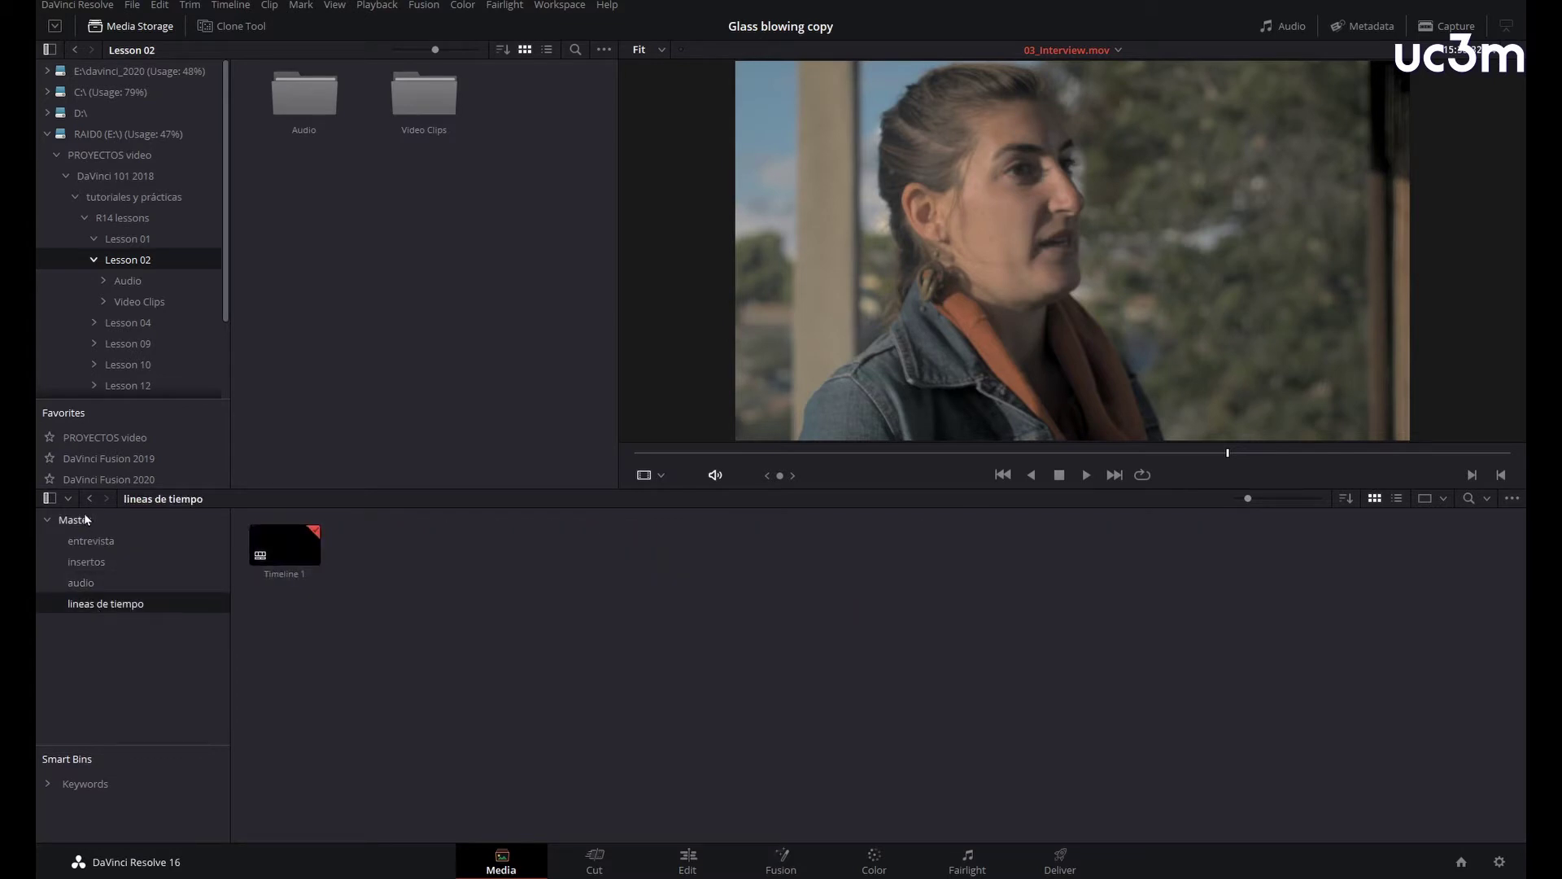
Remove the entrevista, insertos and audio bins with their clips from the media pool
click(98, 539)
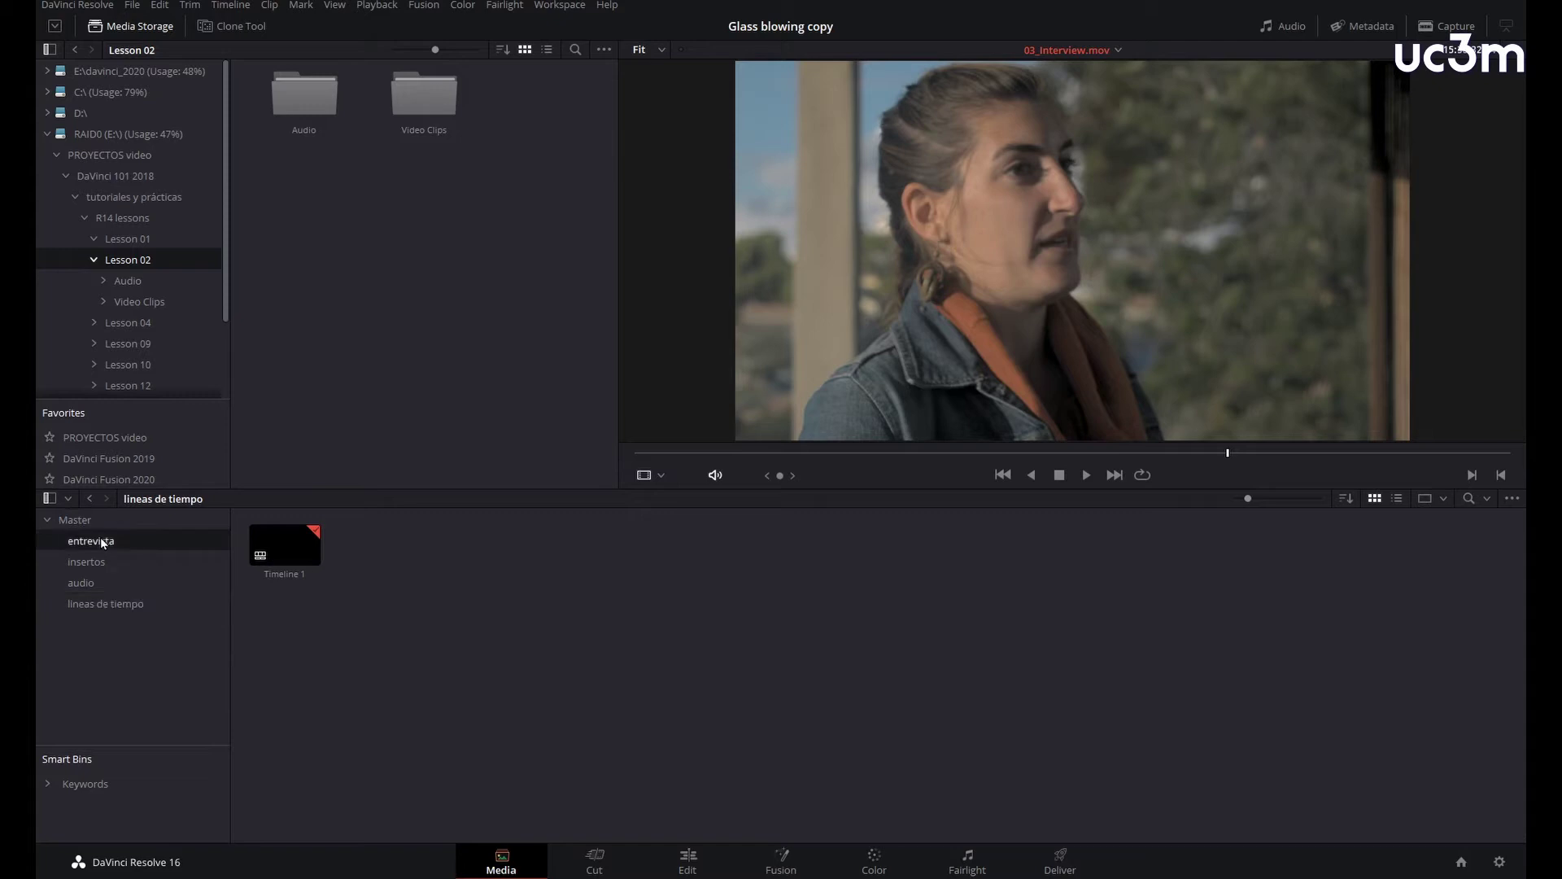
shift+click(82, 580)
key(Delete)
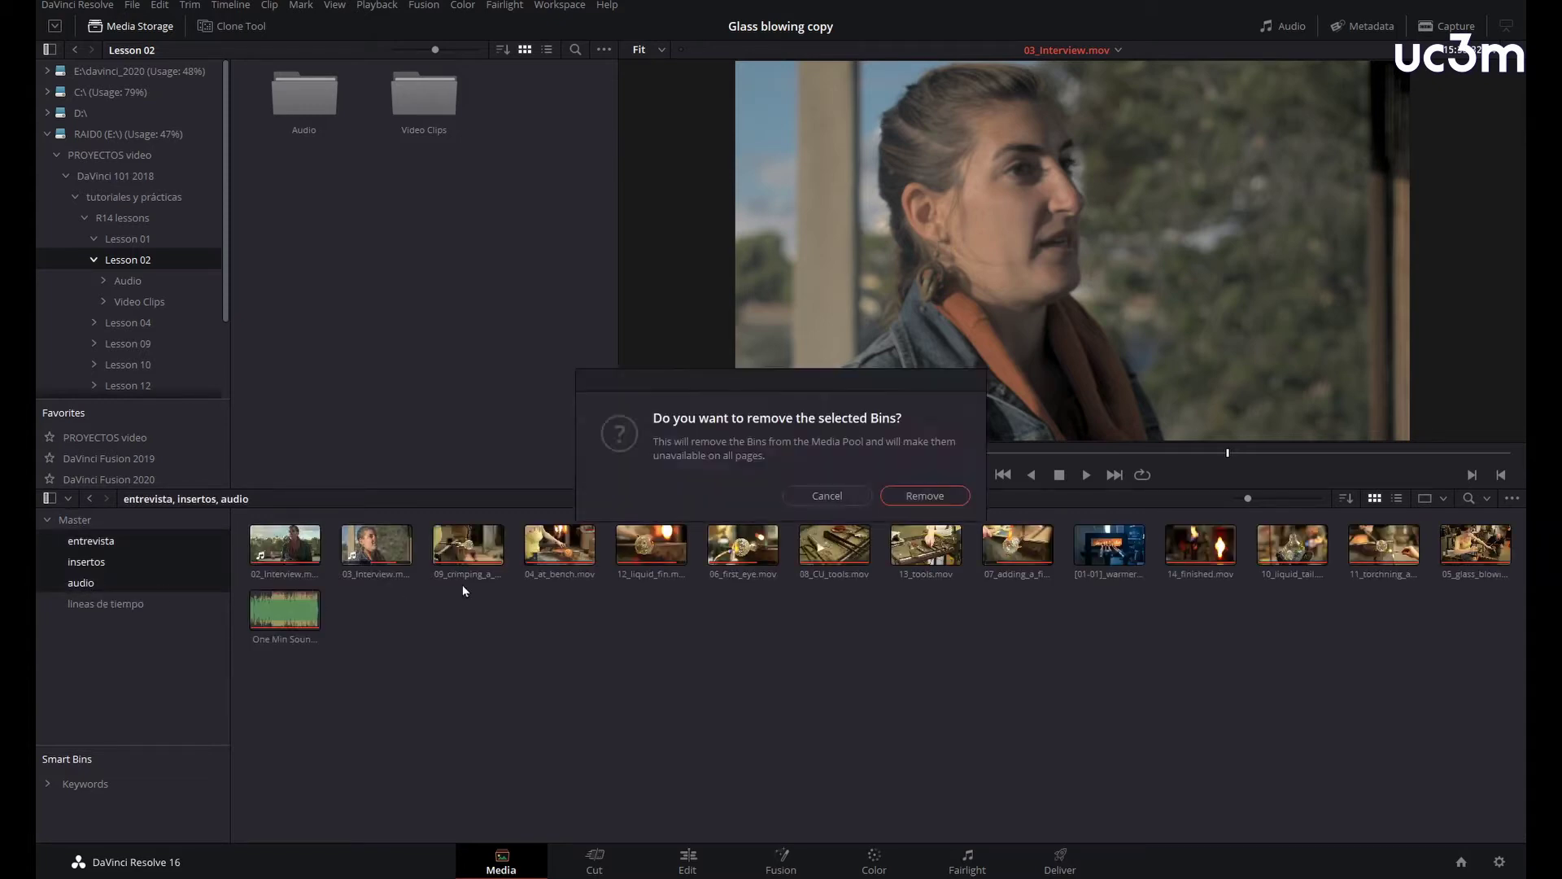
click(957, 496)
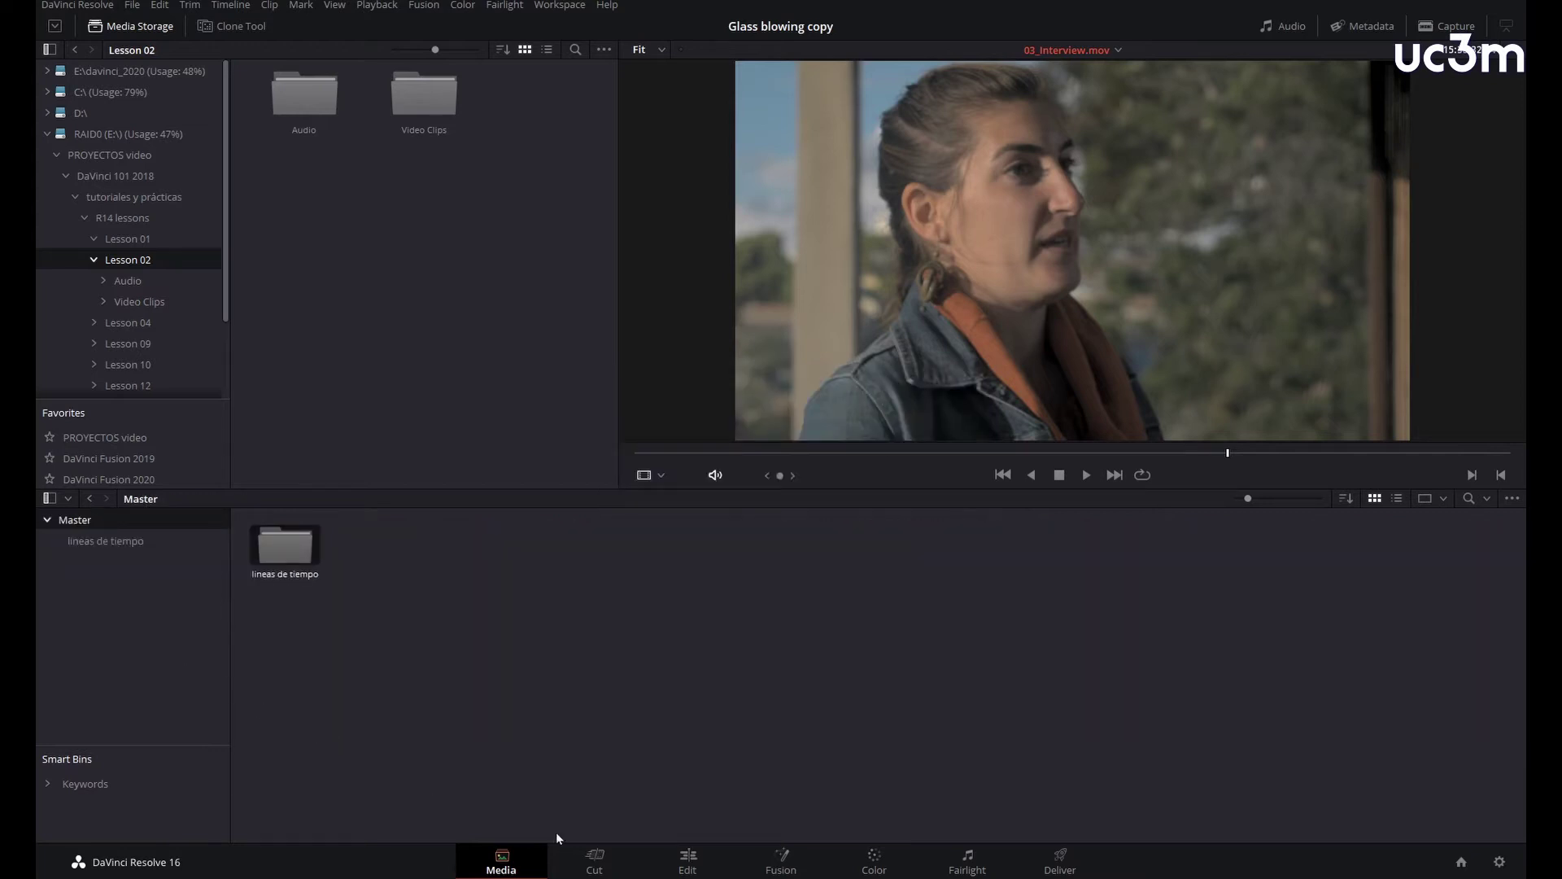
Inspect Timeline 1 on the Edit page at 01:00:09:06 and return to the Media page
click(688, 865)
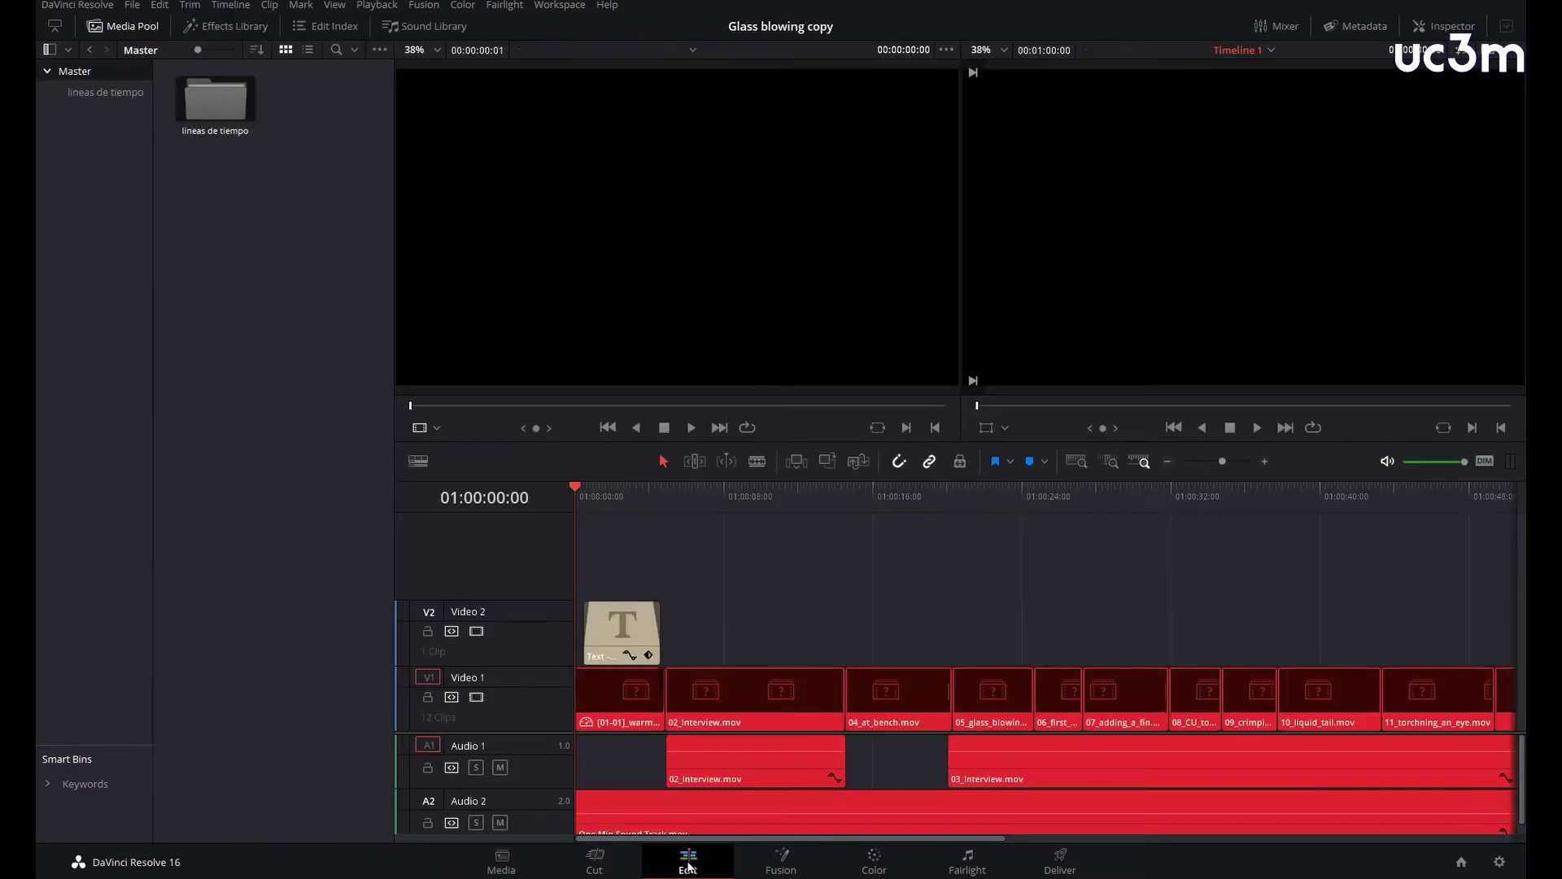
click(747, 496)
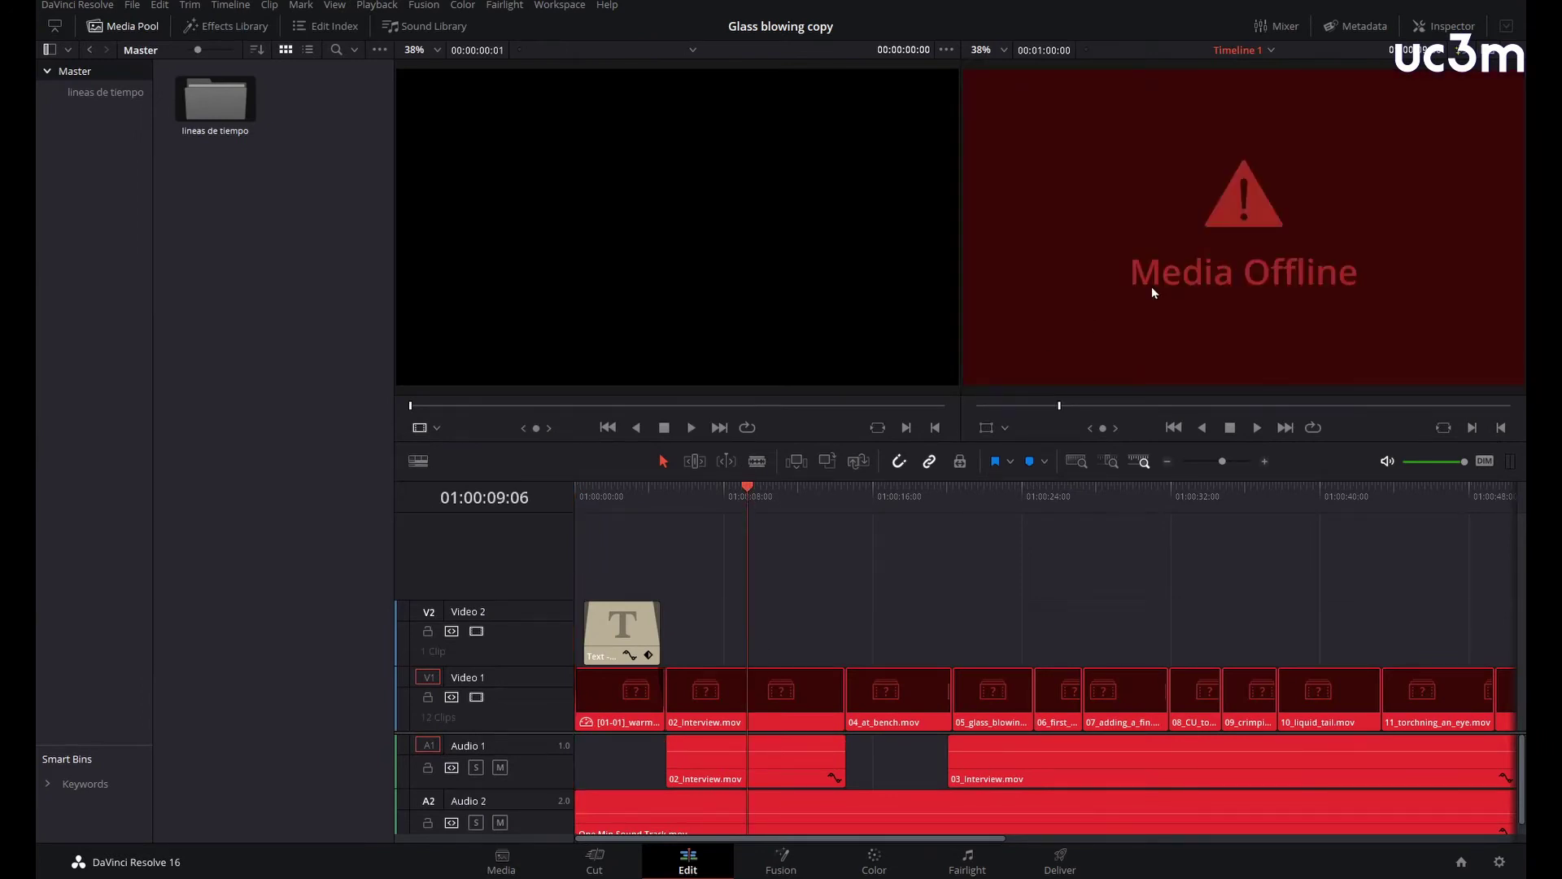
key(shift+2)
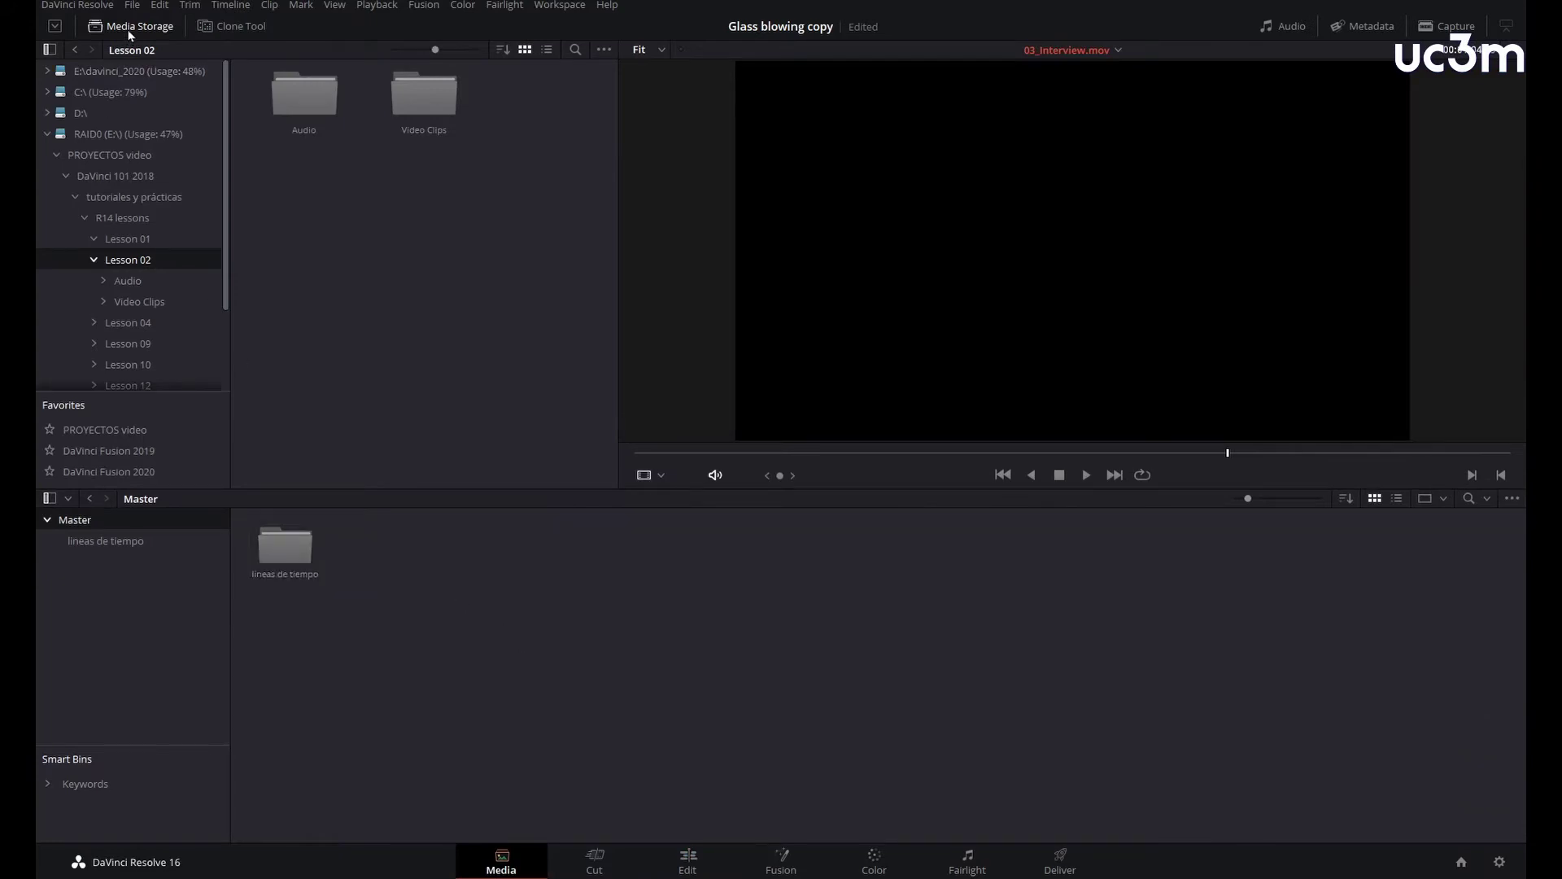
click(131, 6)
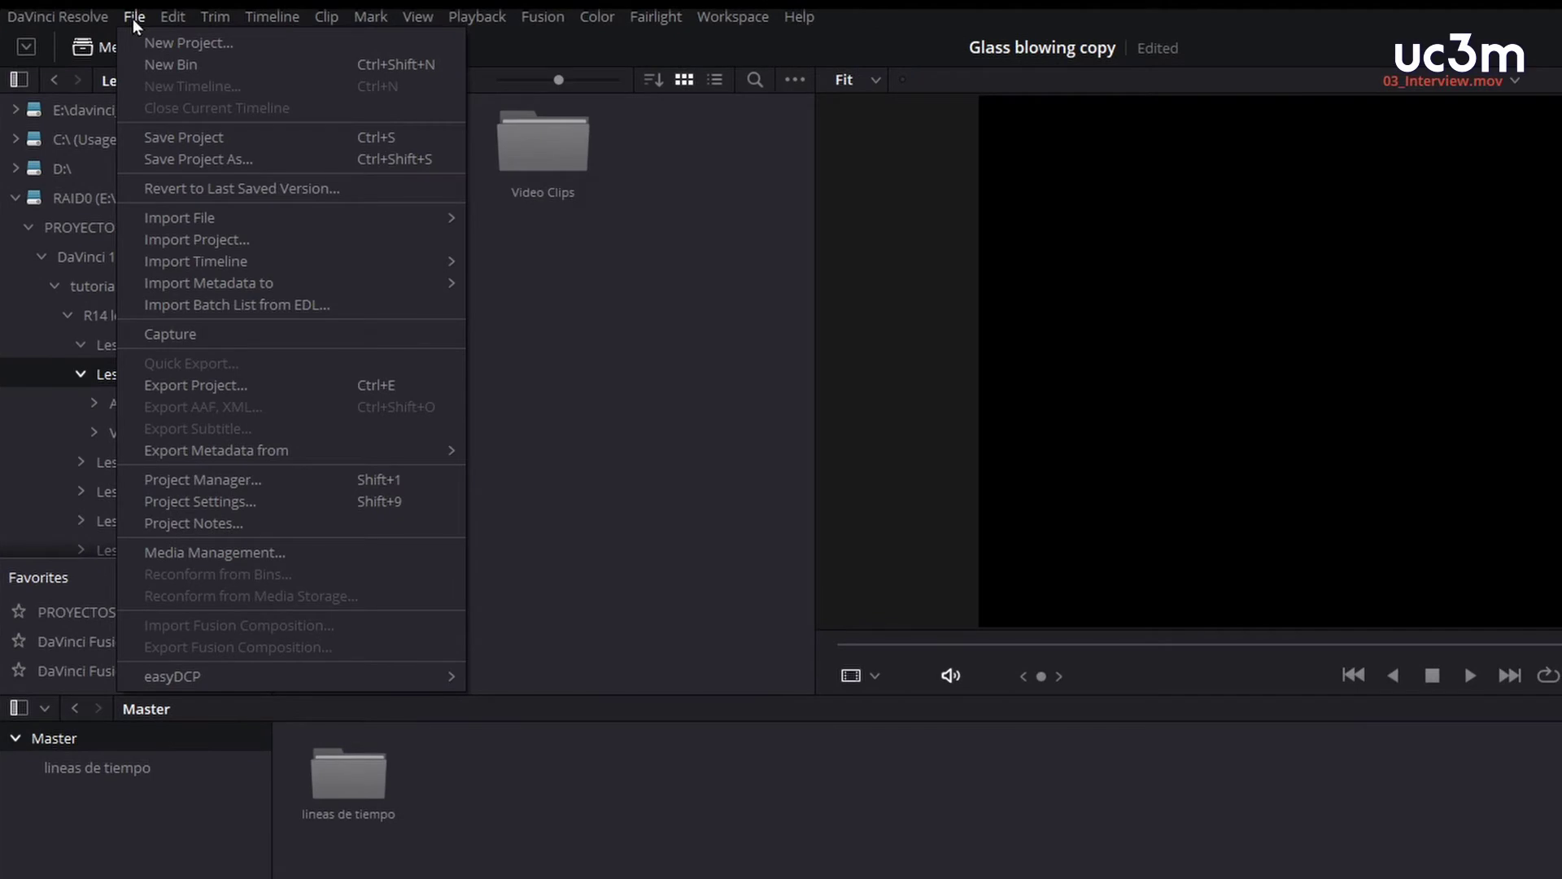
mouse_move(194, 218)
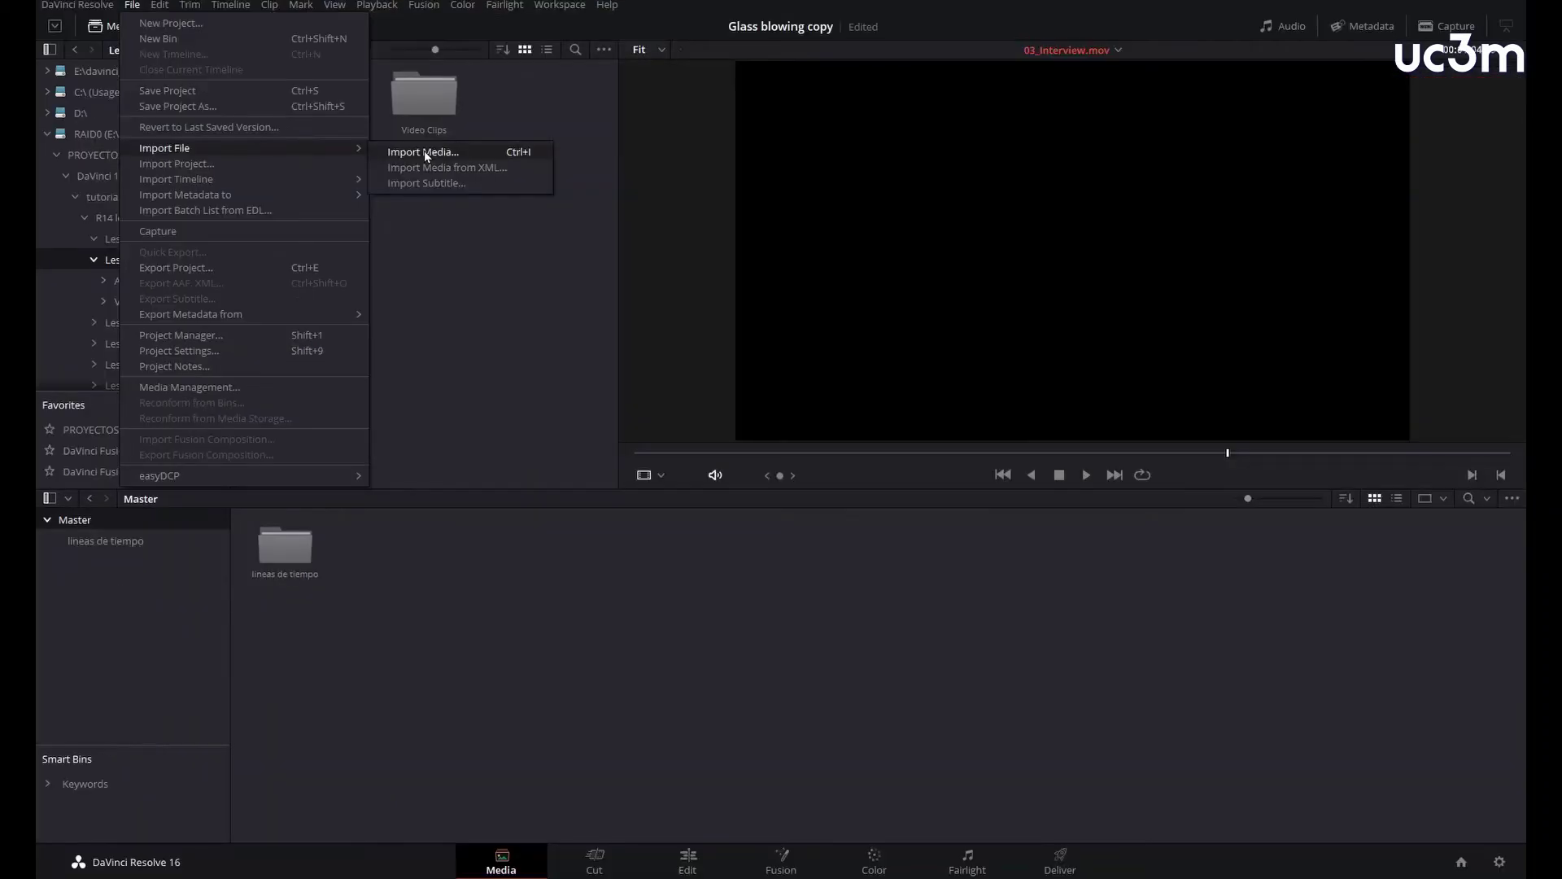
click(464, 218)
Import [01-01]_warmer.jpg from the Lesson 01 folder in the media storage into the Master bin
click(131, 238)
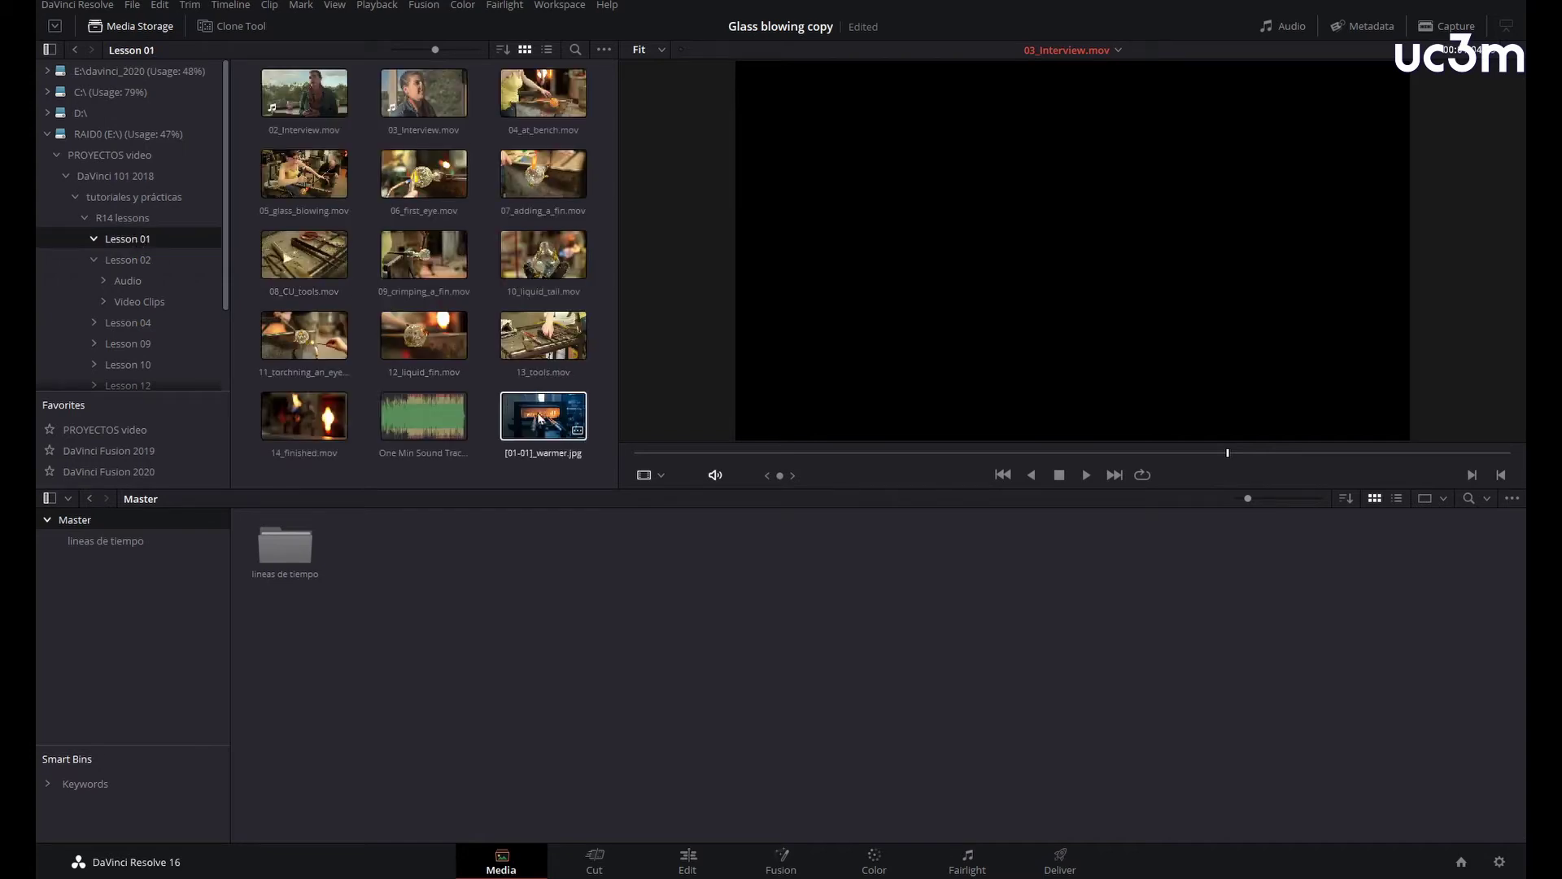
drag(539, 419, 486, 612)
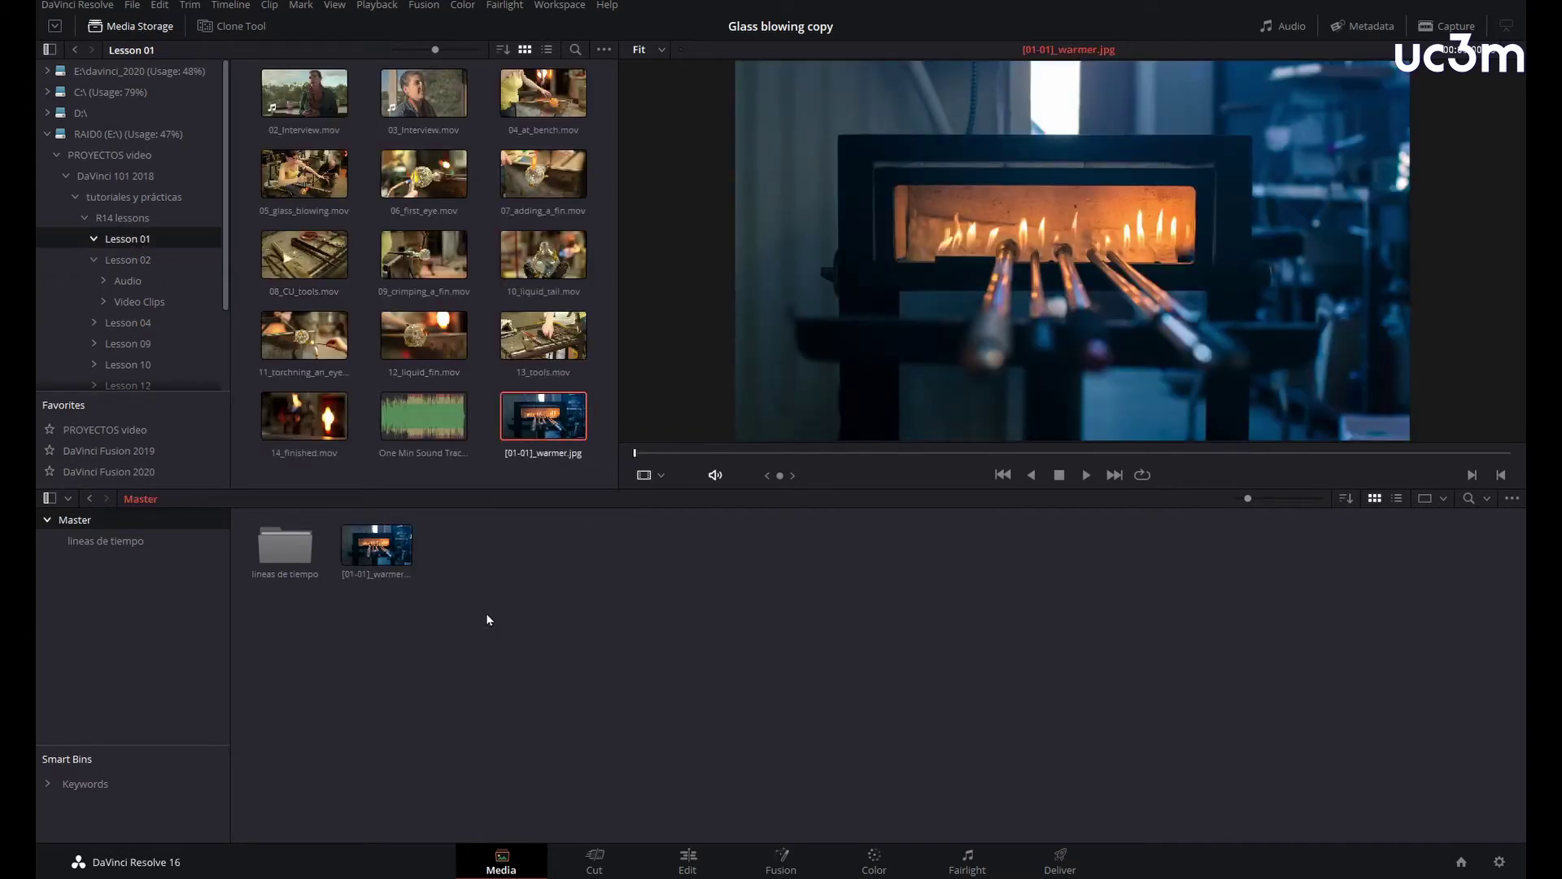
Check the reimported still and its title in Timeline 1 on the Edit page at 01:00:02:15 and return to the Media page
click(687, 860)
click(596, 685)
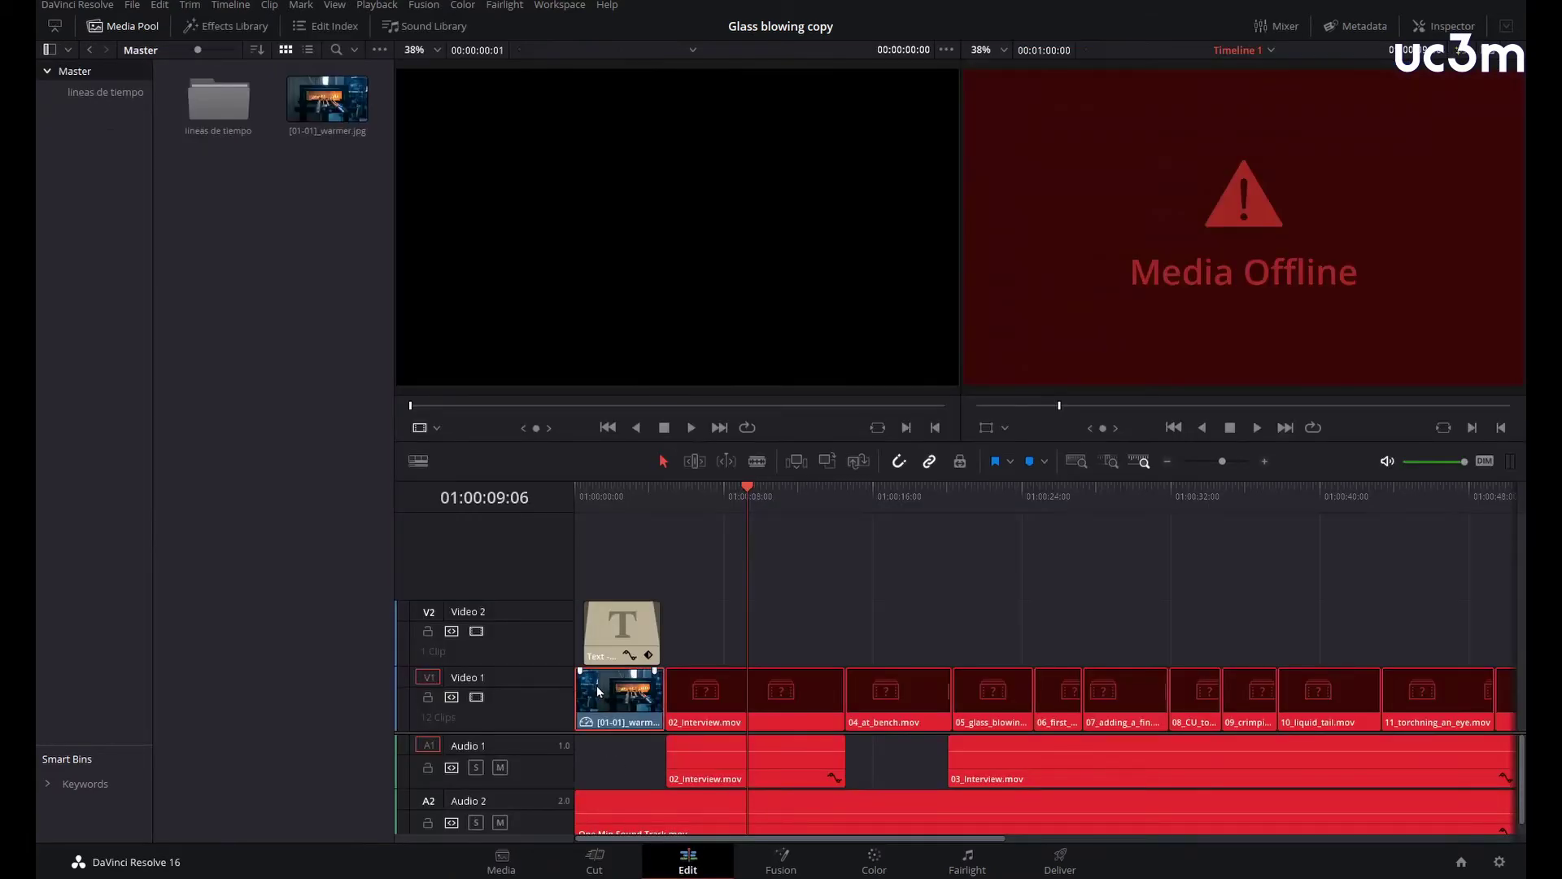
click(623, 488)
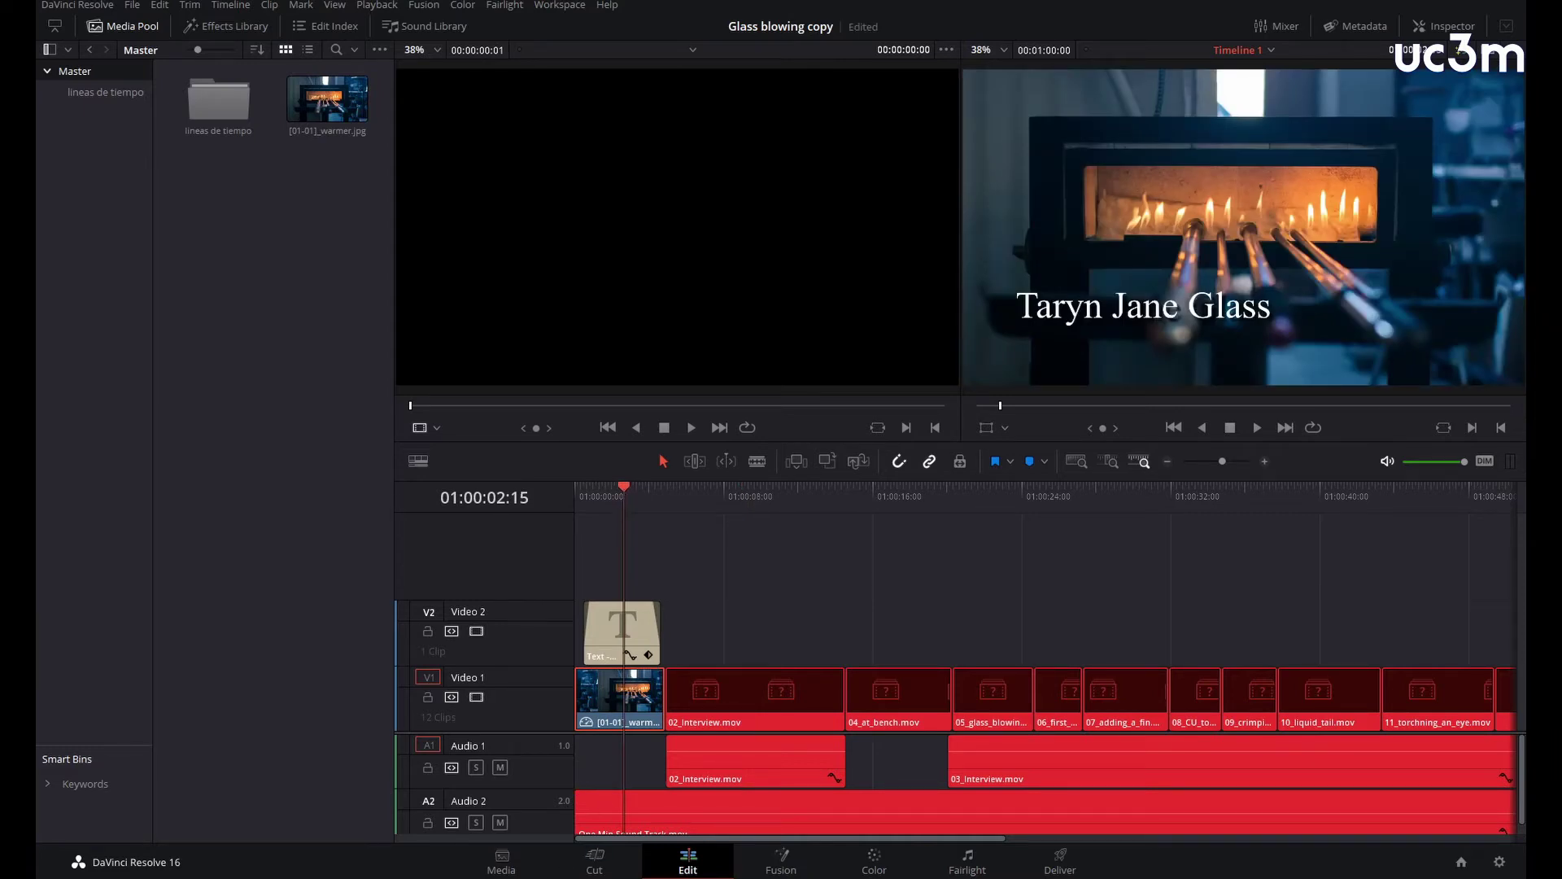
key(shift+2)
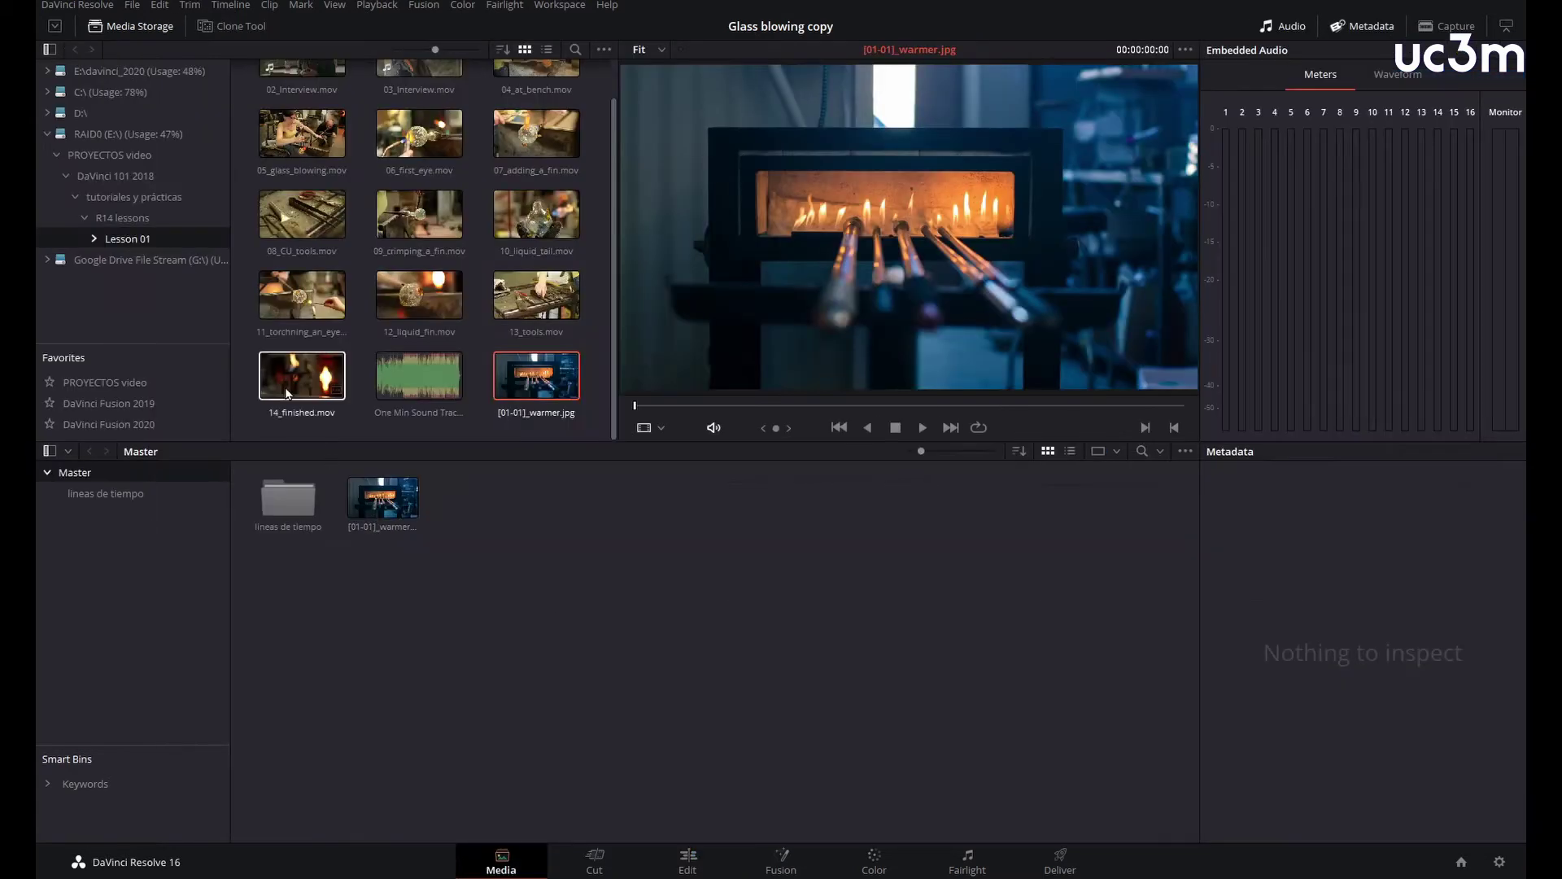
Import the whole Lesson 01 folder into the media pool as a bin and check Timeline 1 on the Edit page at 01:00:23:03
drag(147, 241, 150, 555)
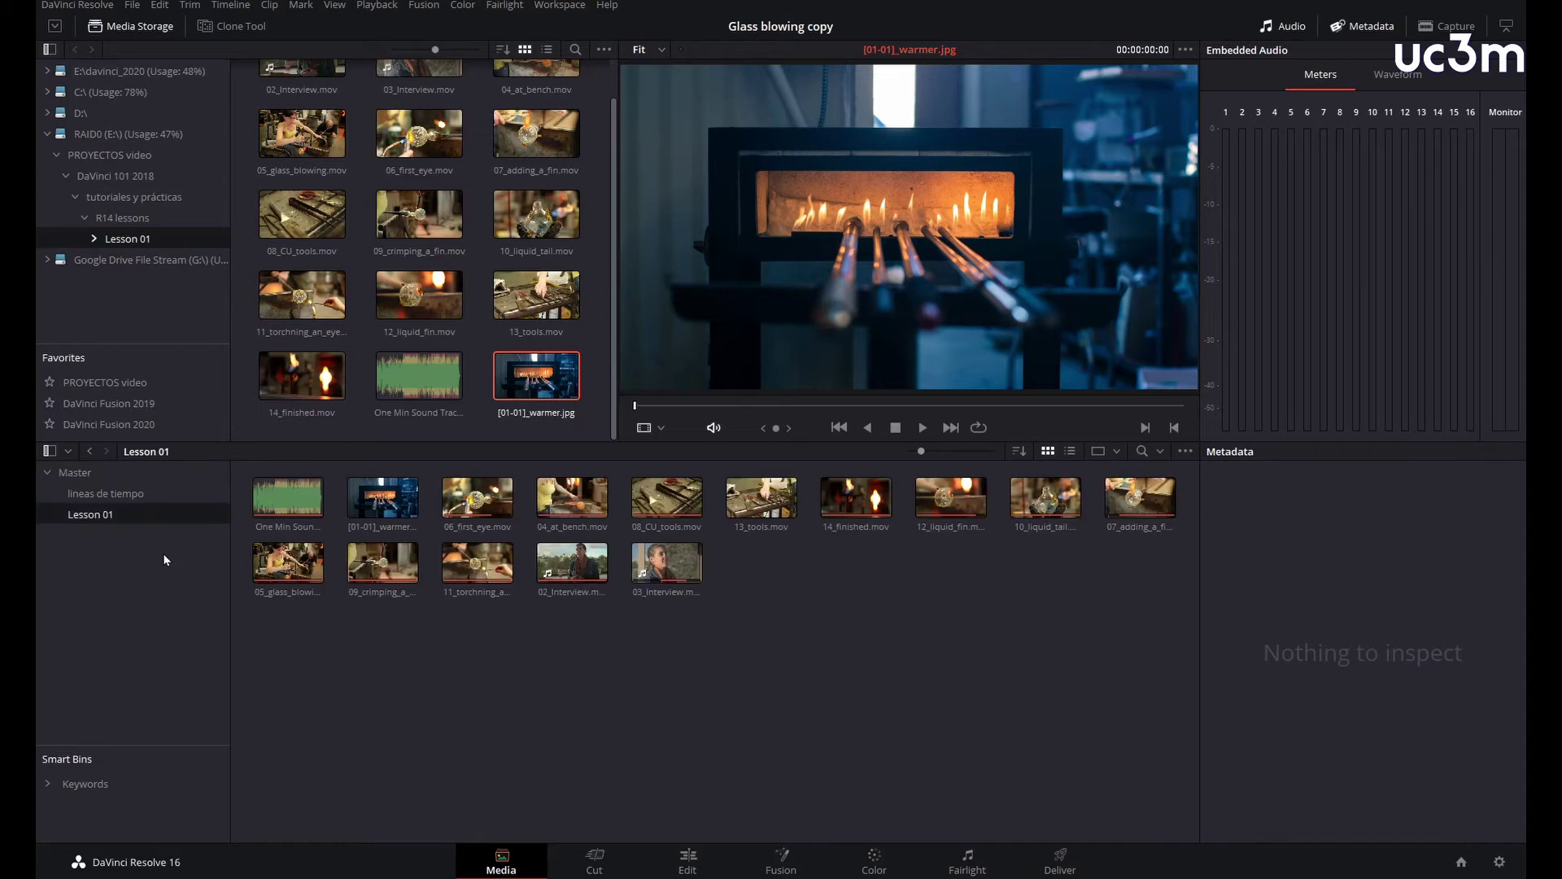
click(686, 861)
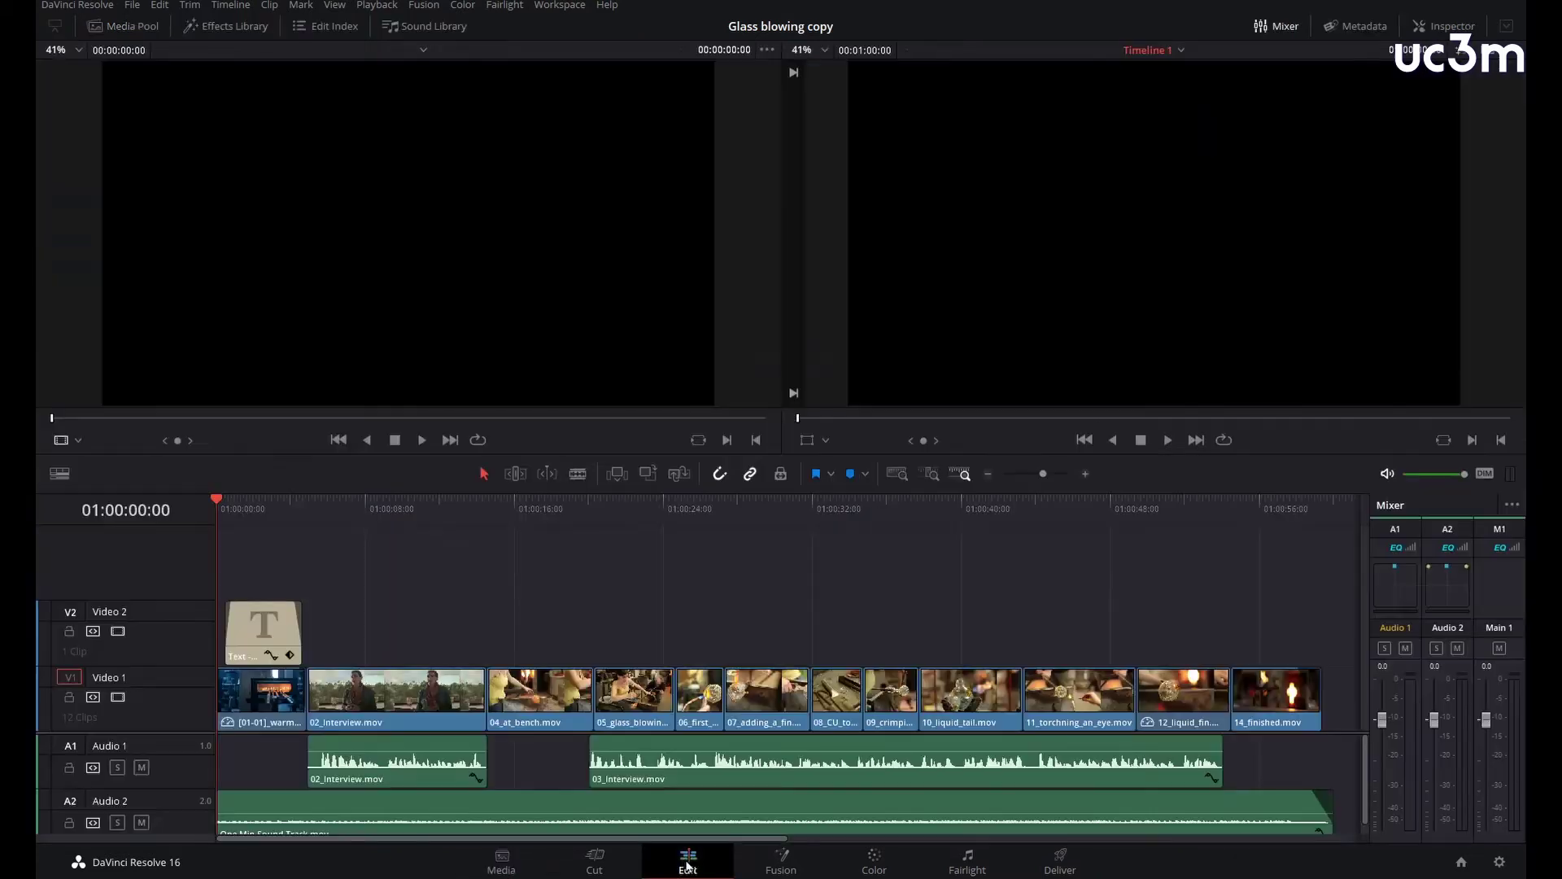
click(649, 506)
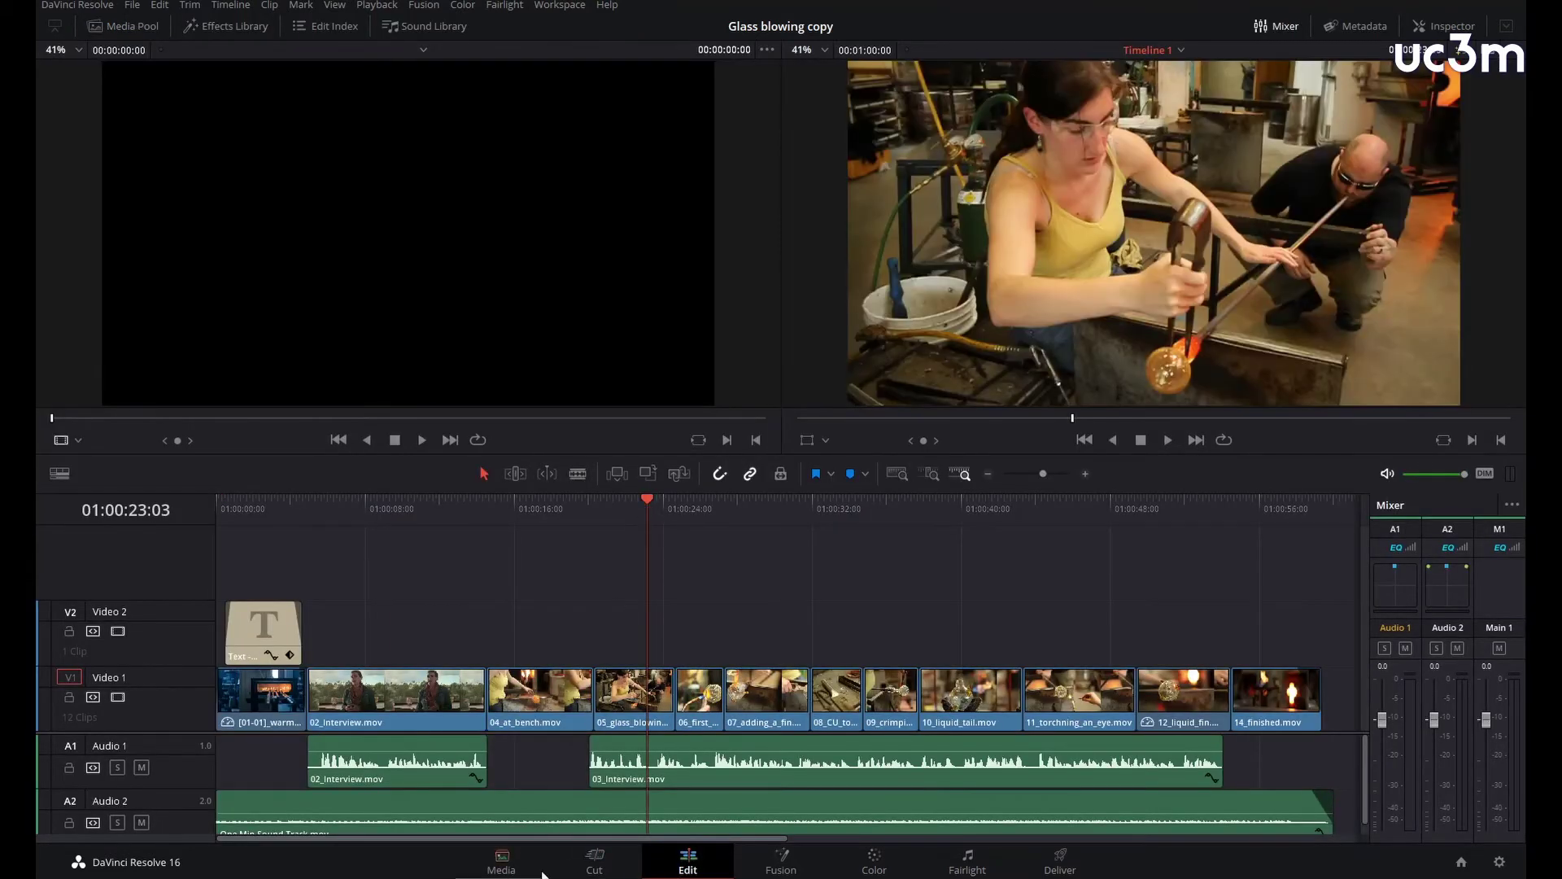
click(502, 862)
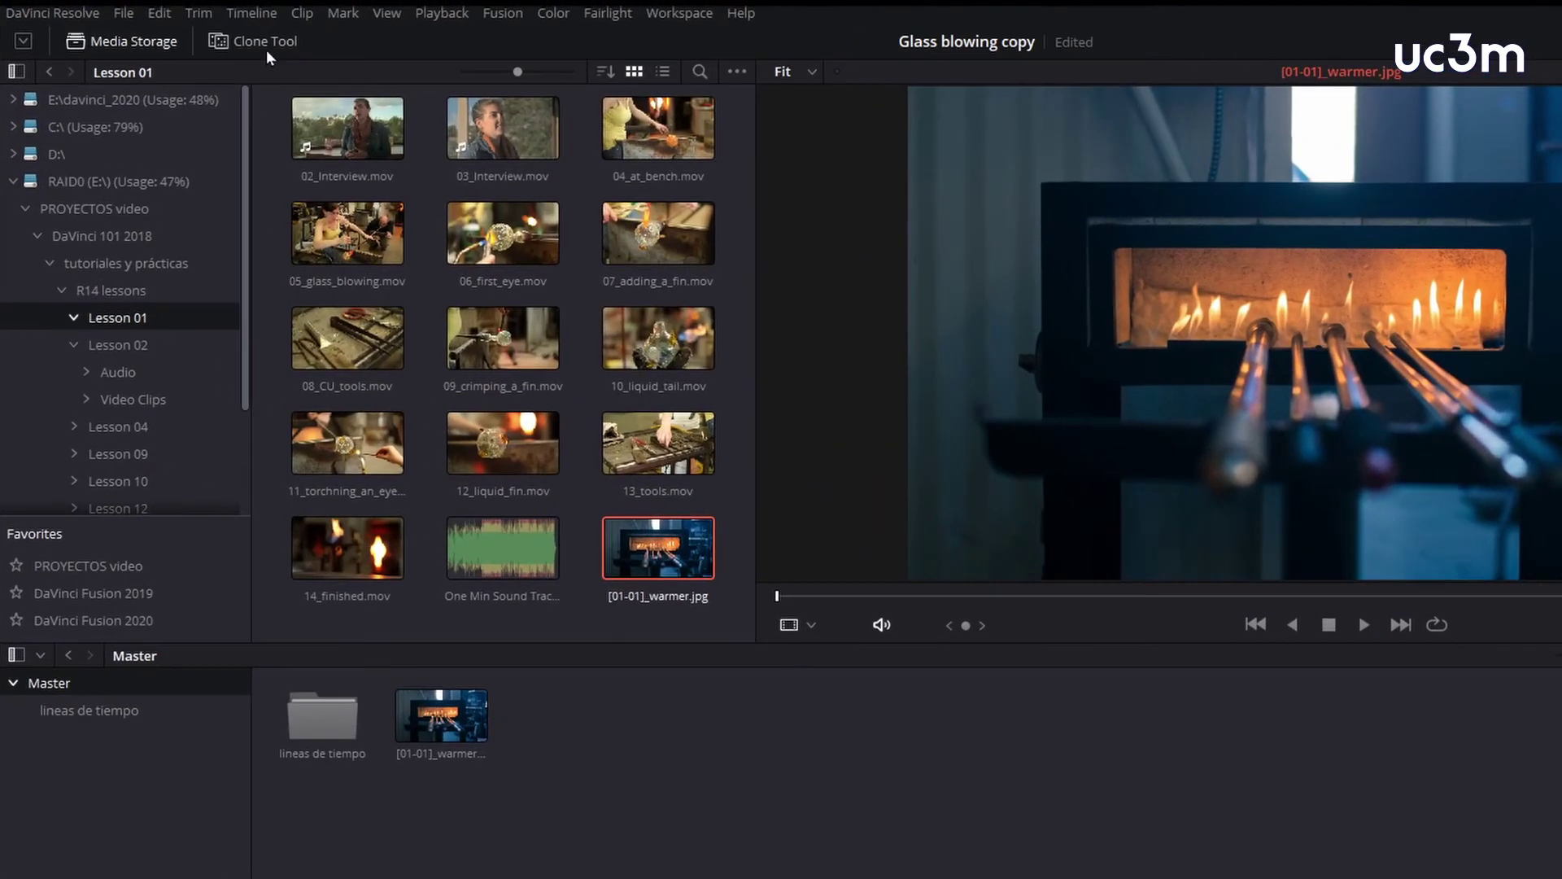
Set up a clone job with Lesson 01 as source and PROYECTOS video as destination, and discard it without cloning
click(242, 27)
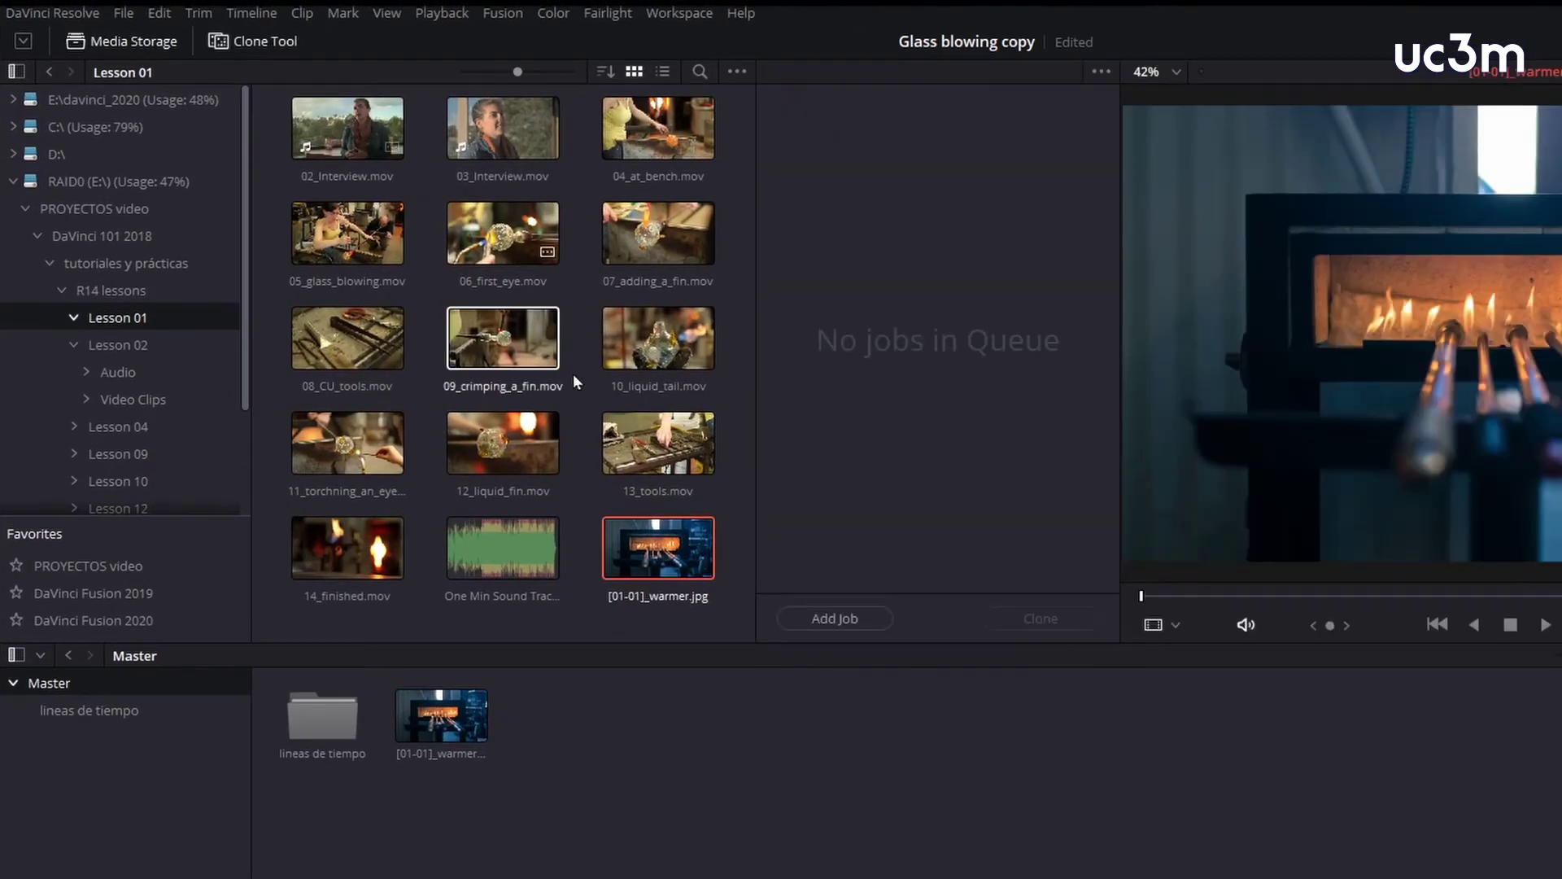
click(843, 622)
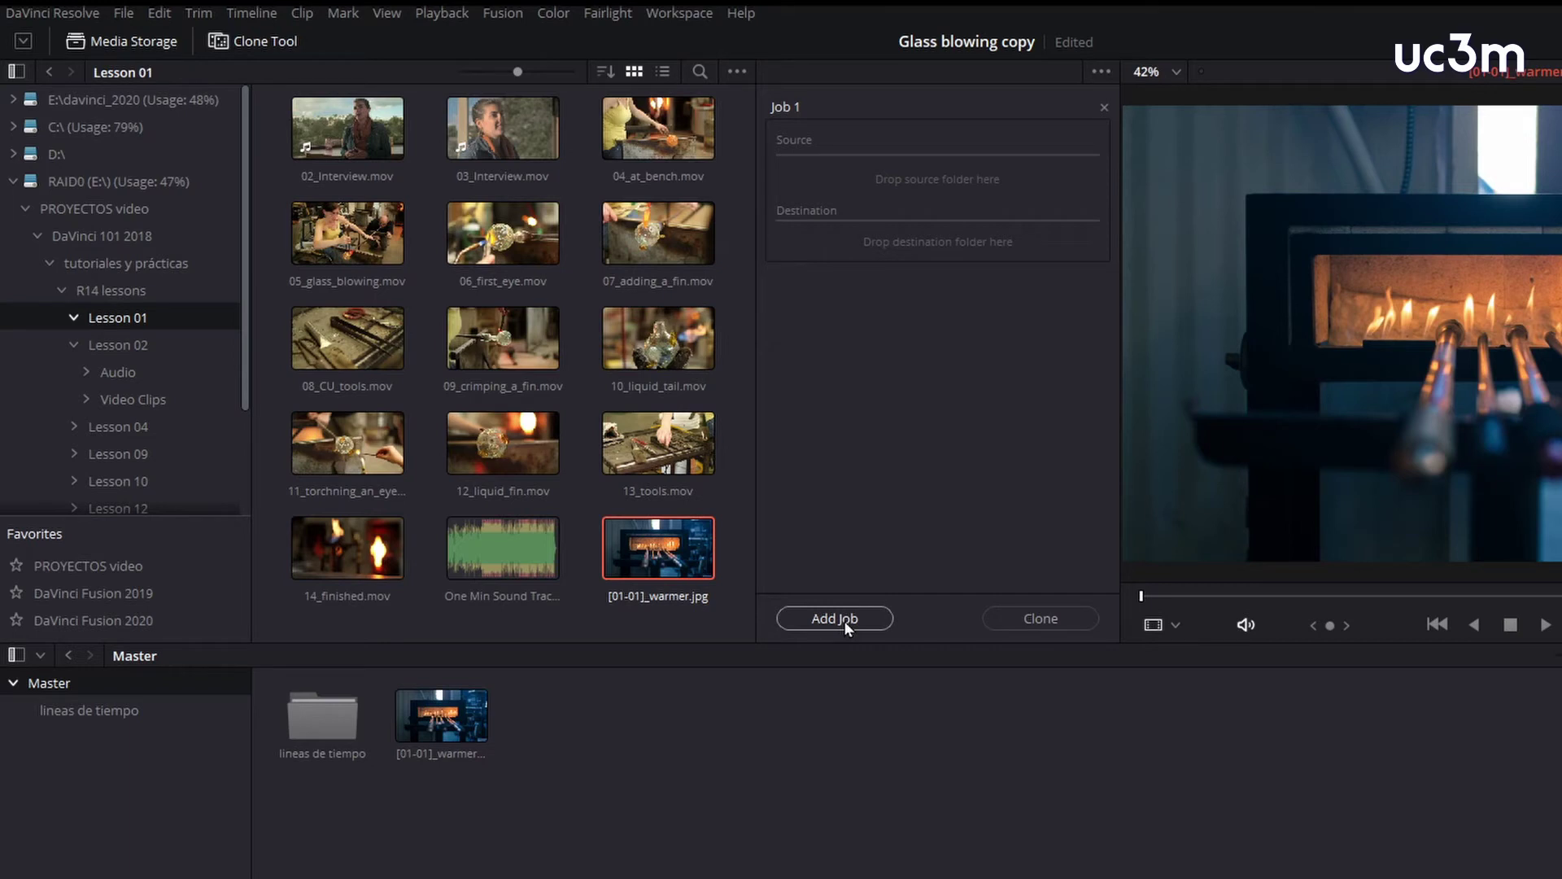
drag(117, 317, 936, 175)
drag(94, 209, 955, 248)
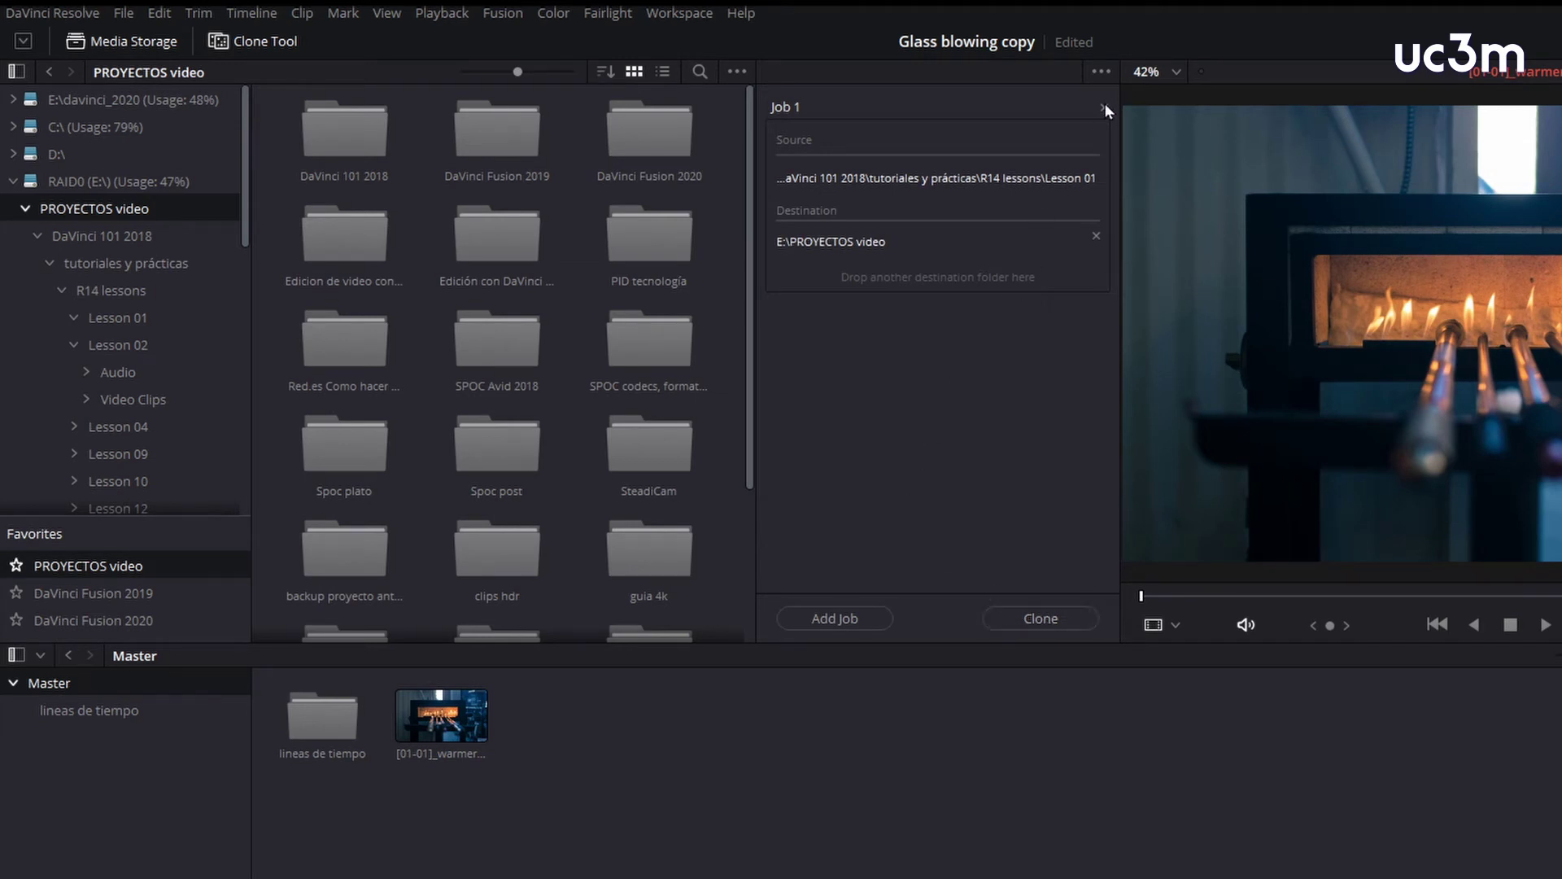
click(1103, 107)
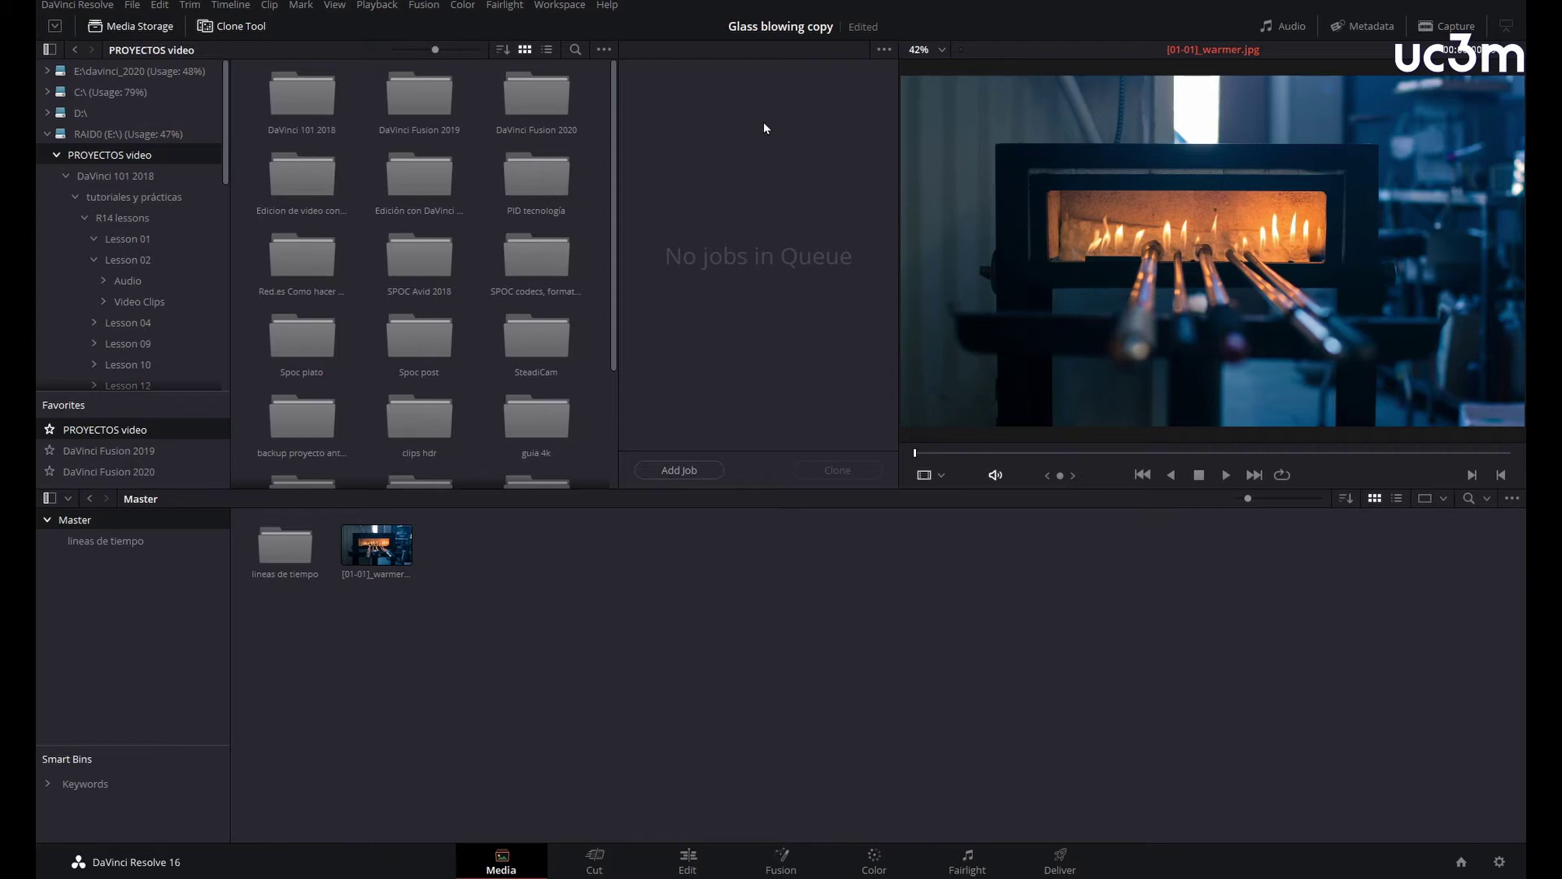
click(224, 26)
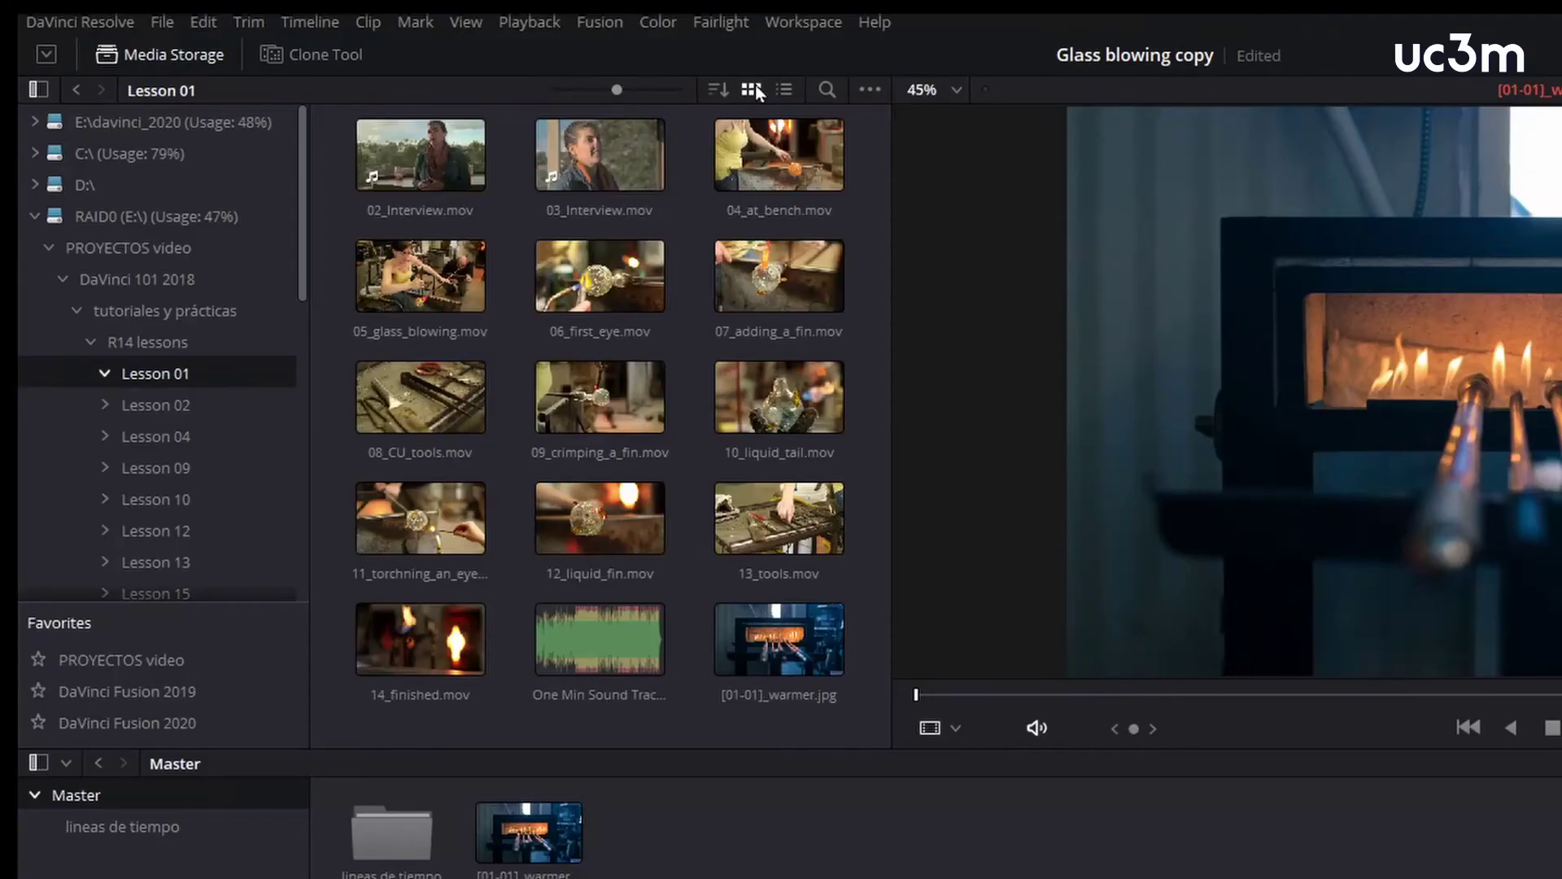
Try the list view for the Lesson 01 media, return to thumbnail view and enlarge the thumbnails
click(784, 90)
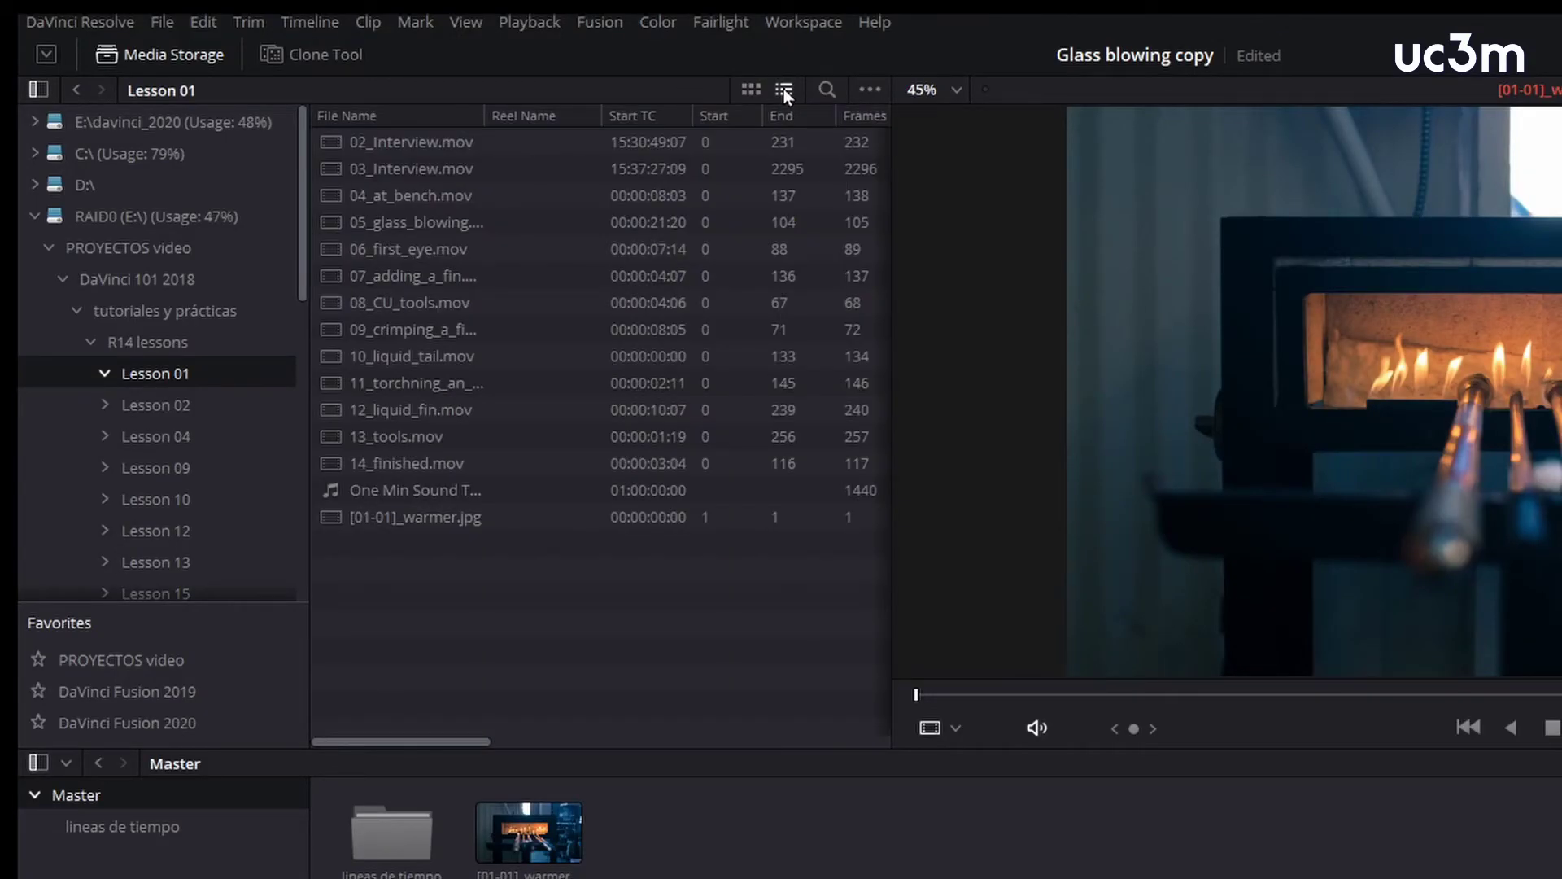
click(759, 90)
drag(618, 89, 684, 90)
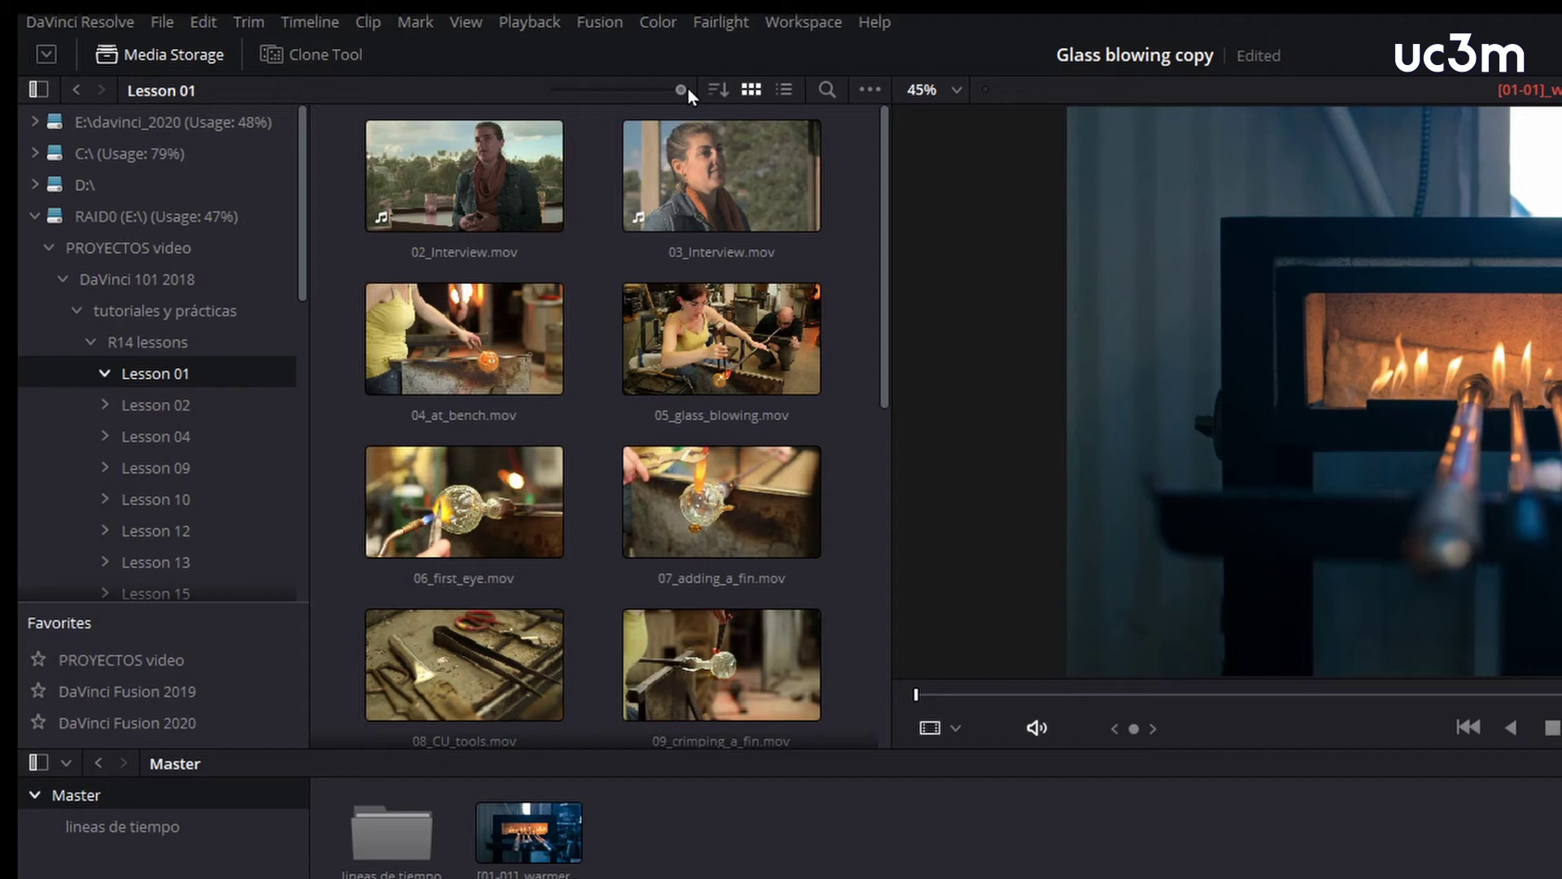
Preview 02_Interview.mov and 04_at_bench.mov in the media storage and look at its sorting and search options
click(458, 174)
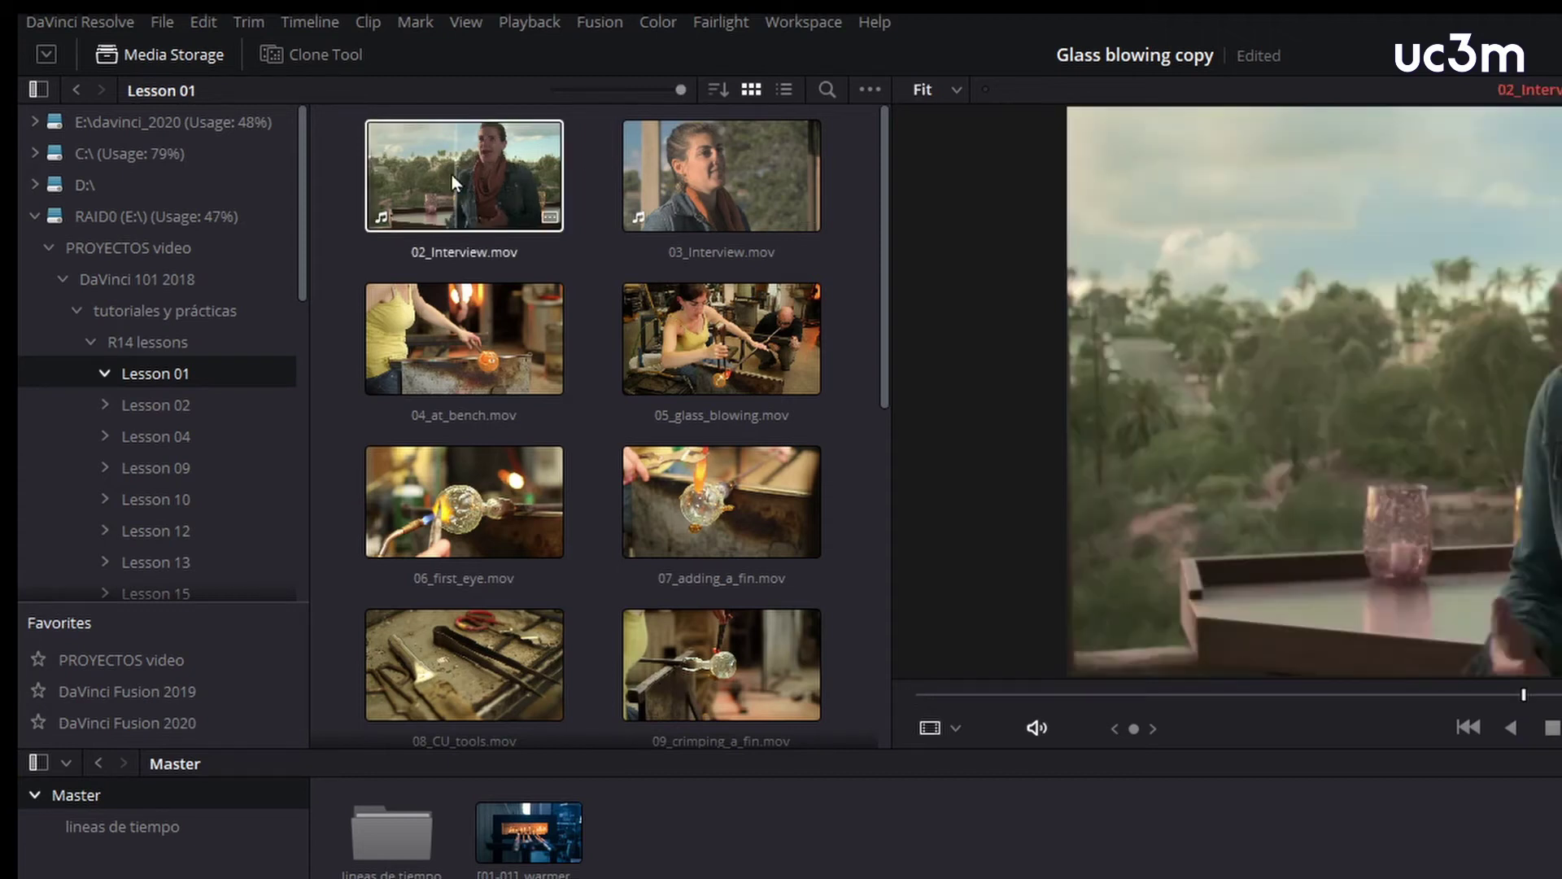
click(486, 369)
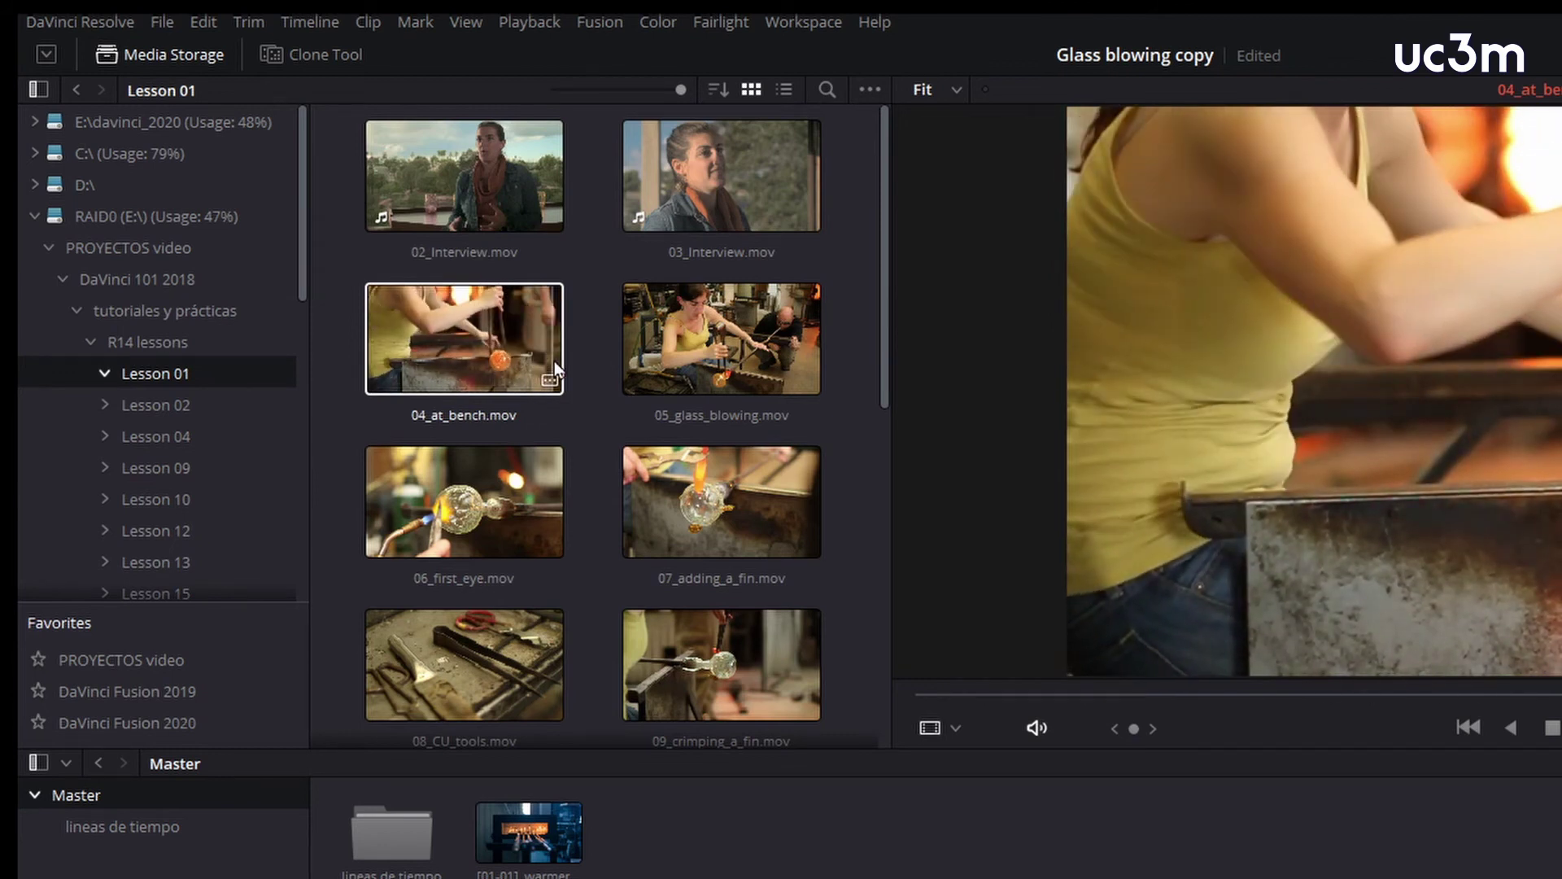
click(715, 87)
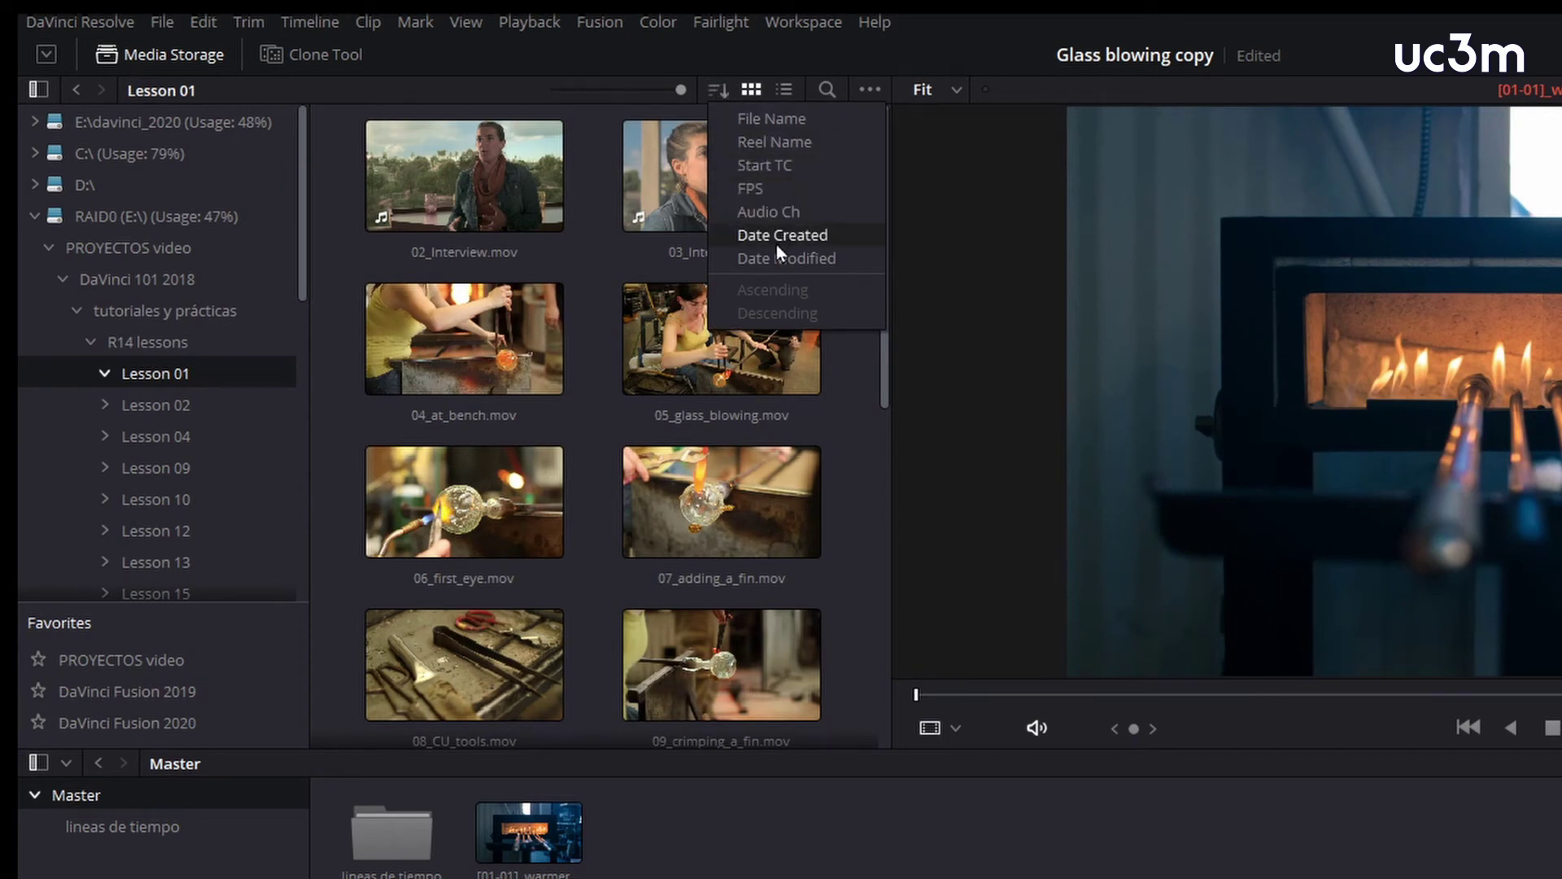
click(827, 88)
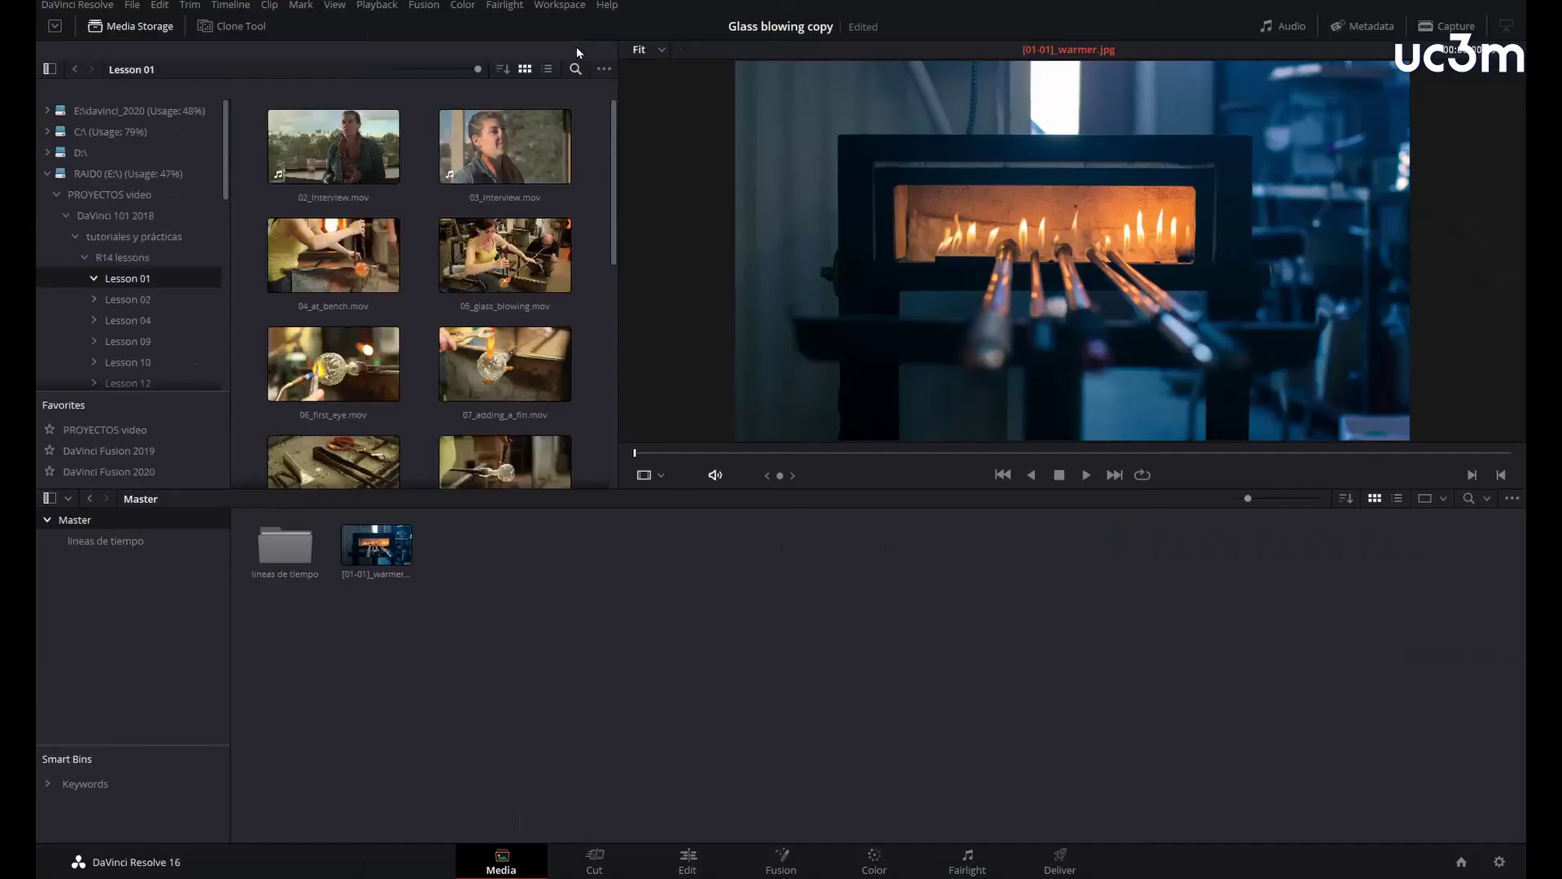
click(827, 88)
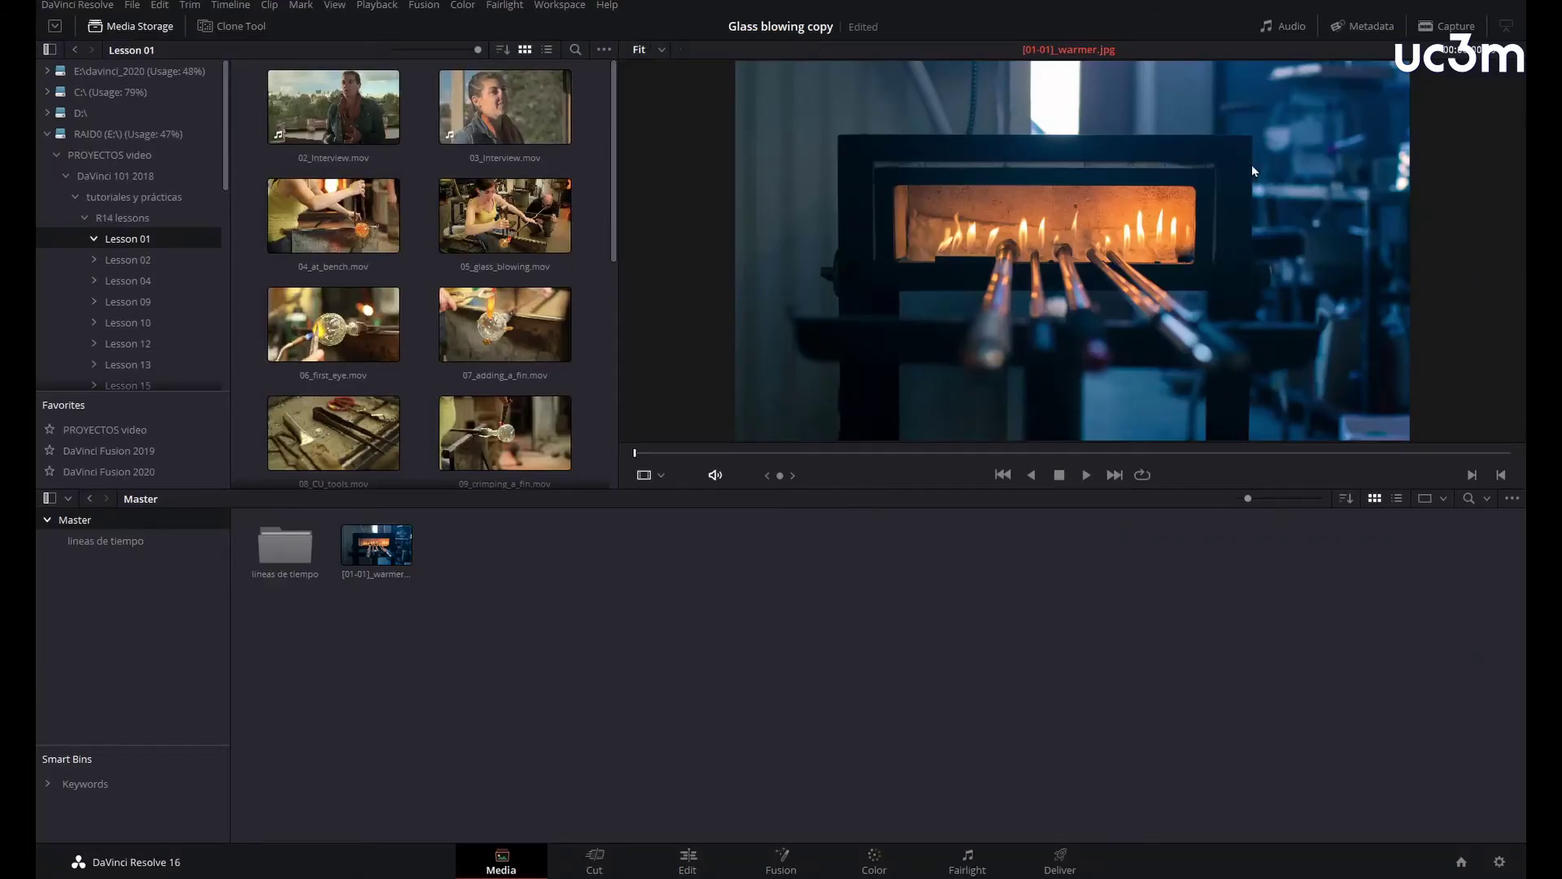
Load 05_glass_blowing.mov in the viewer, inspect it at 200% and smaller zoom levels, and restore the Fit view
click(542, 225)
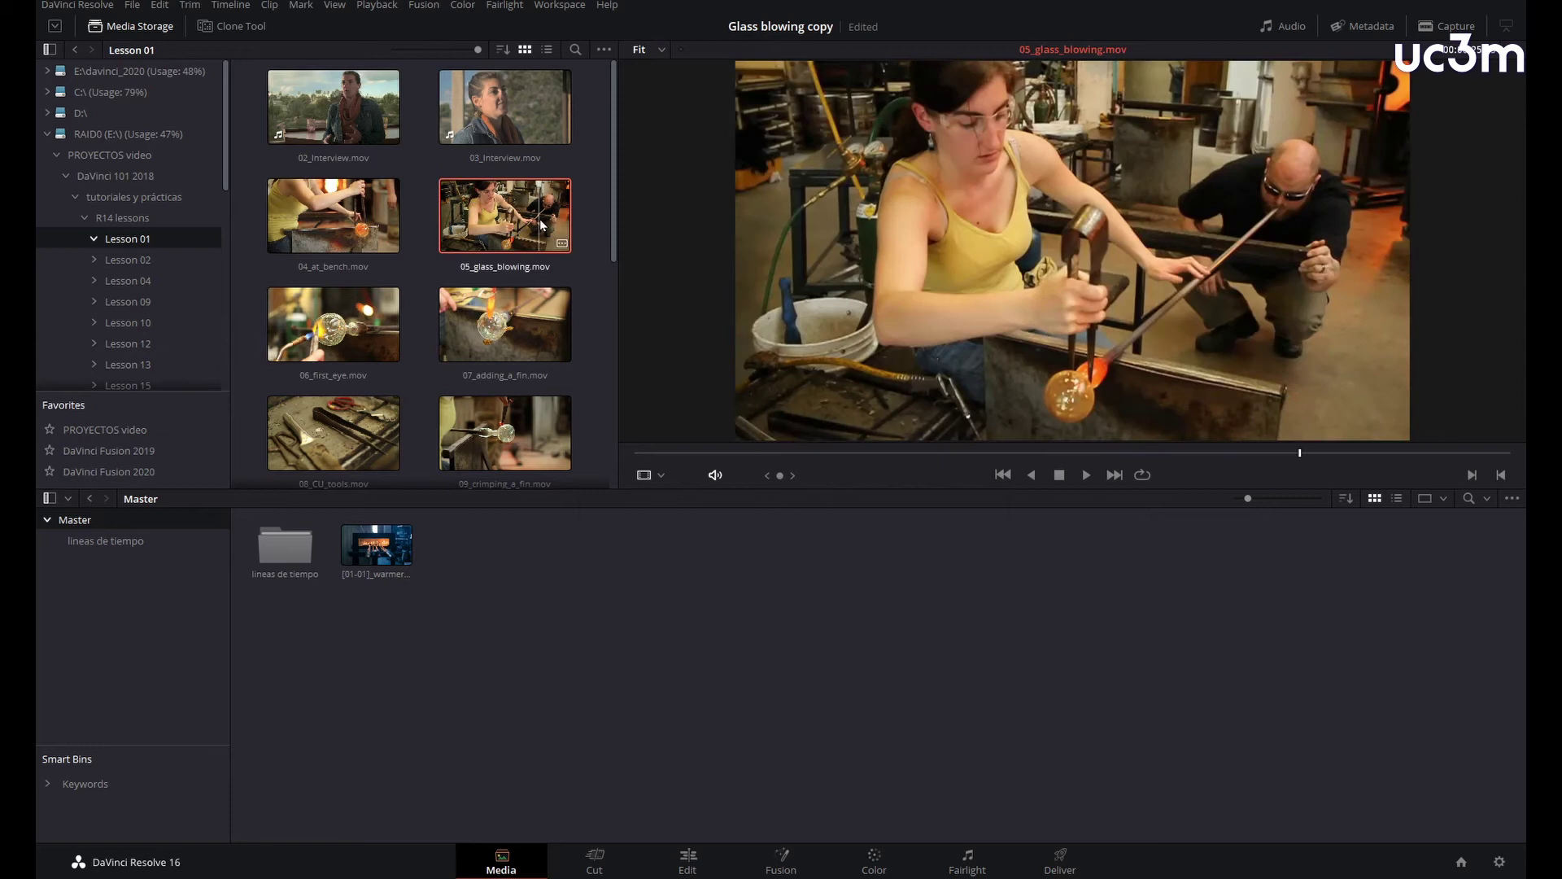
click(661, 50)
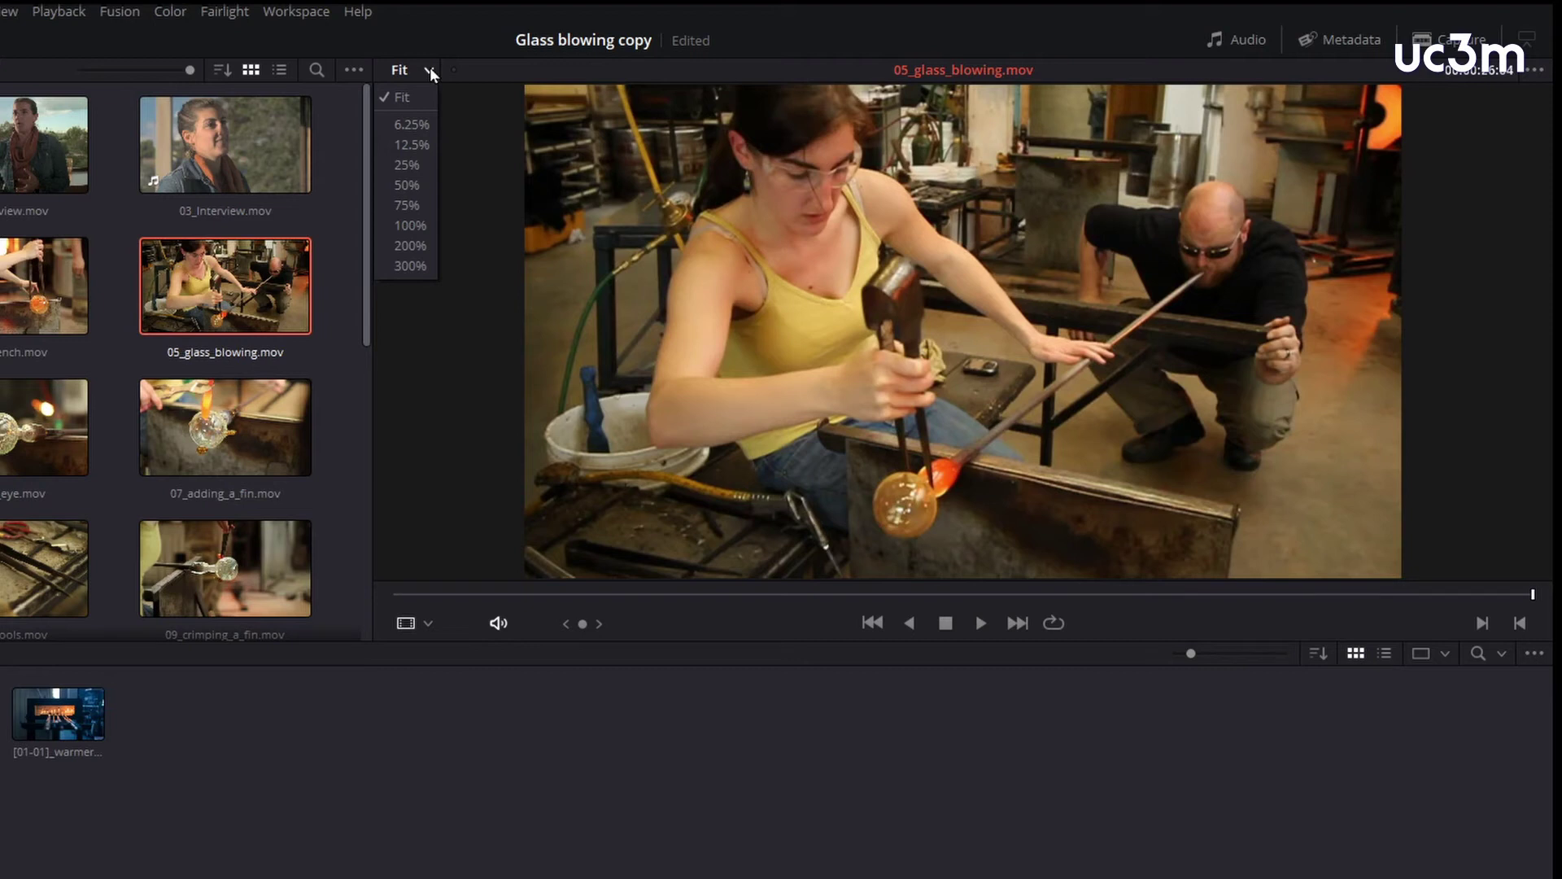
click(419, 246)
scroll(687, 301, down, 1)
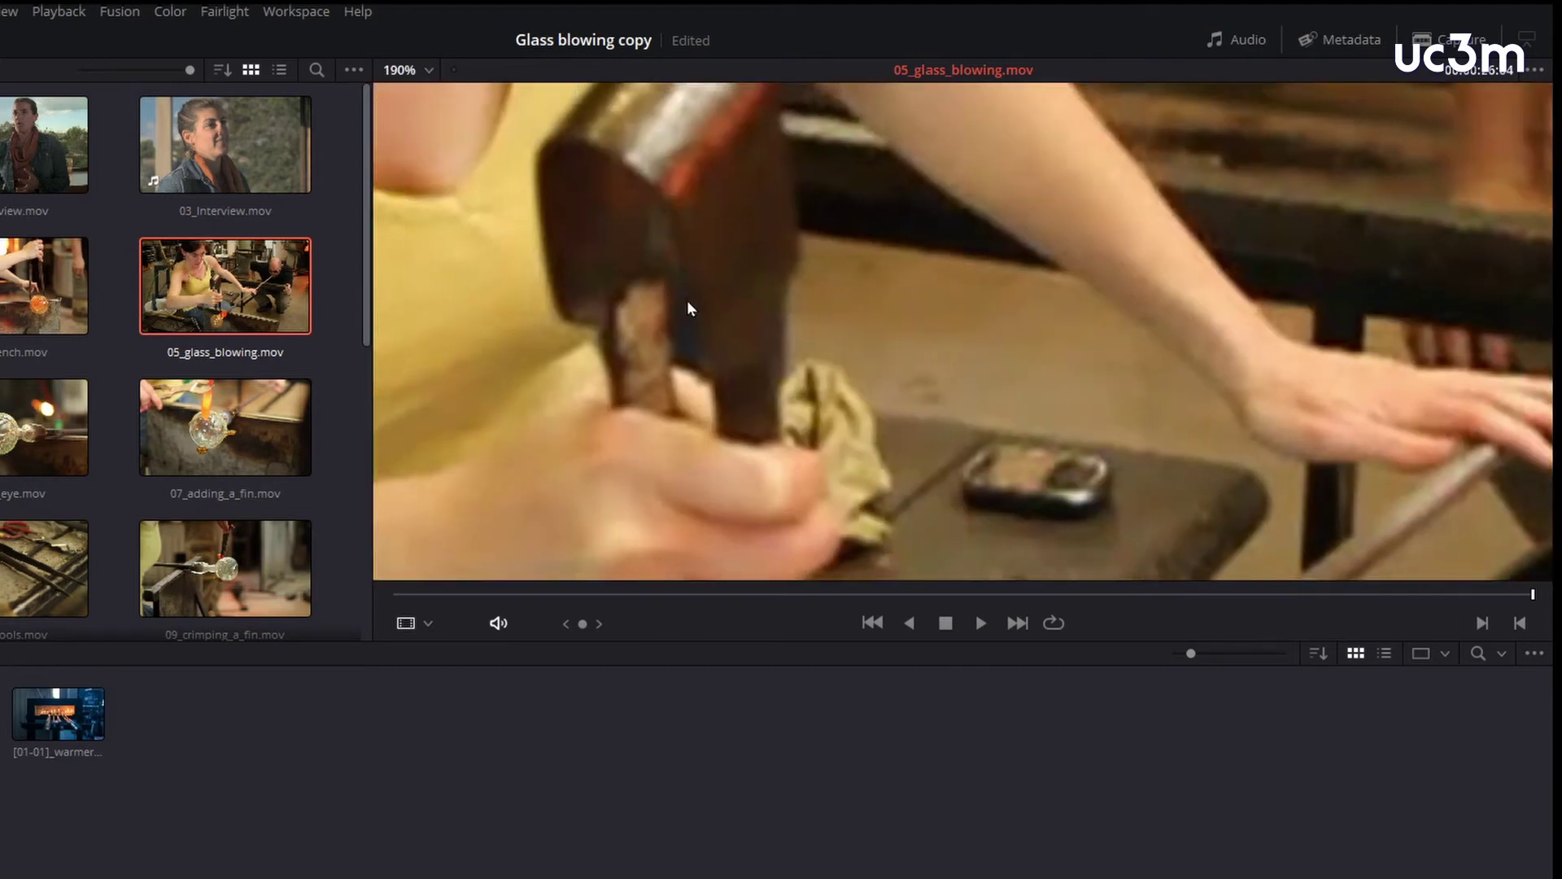
scroll(688, 307, down, 2)
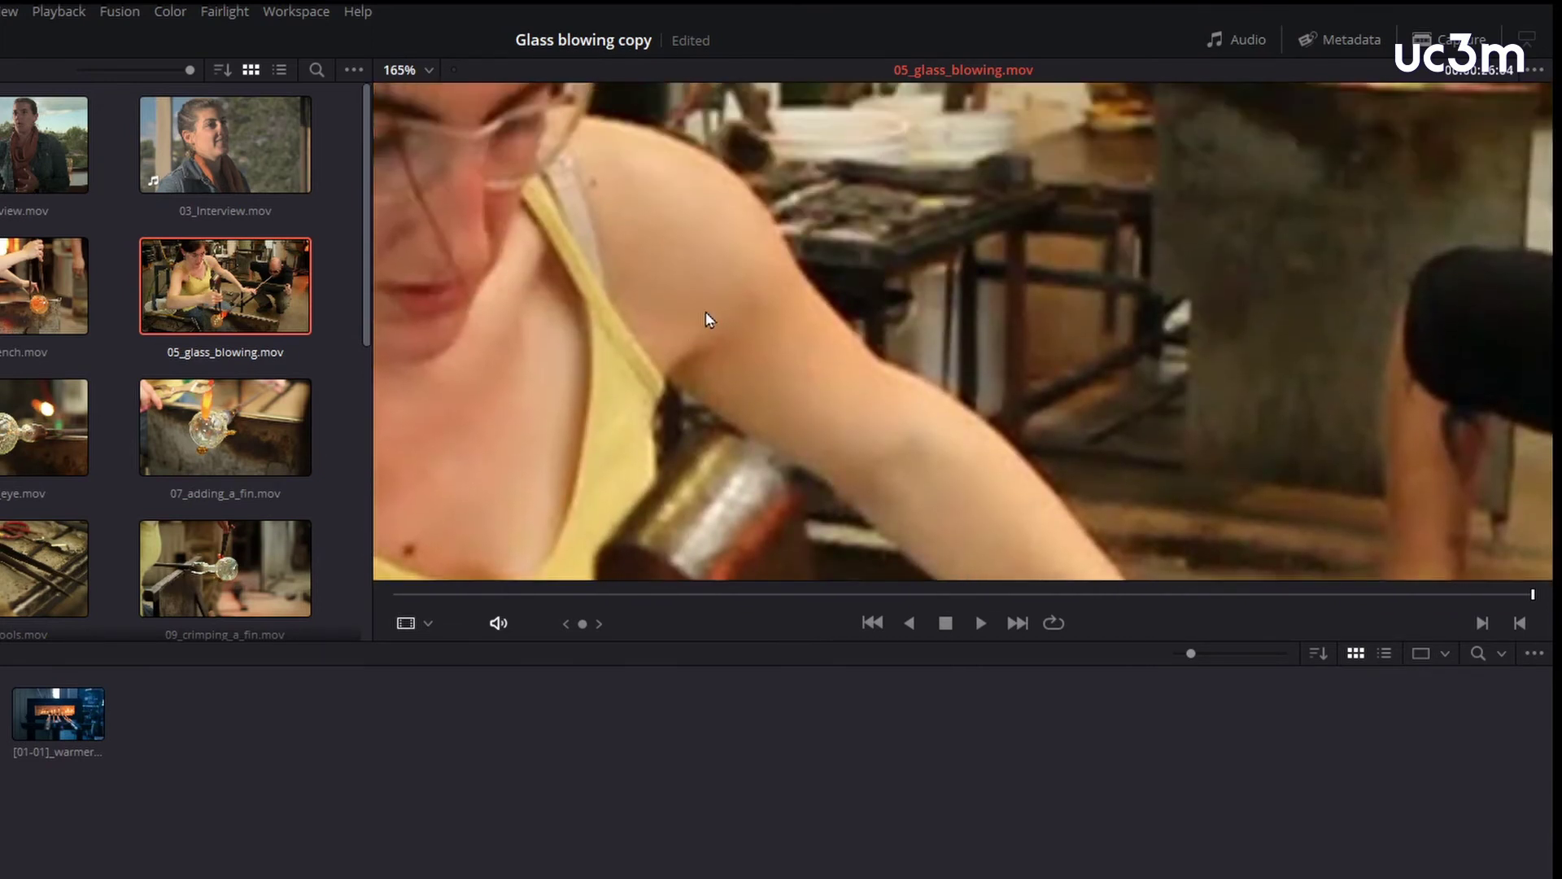
scroll(724, 324, down, 6)
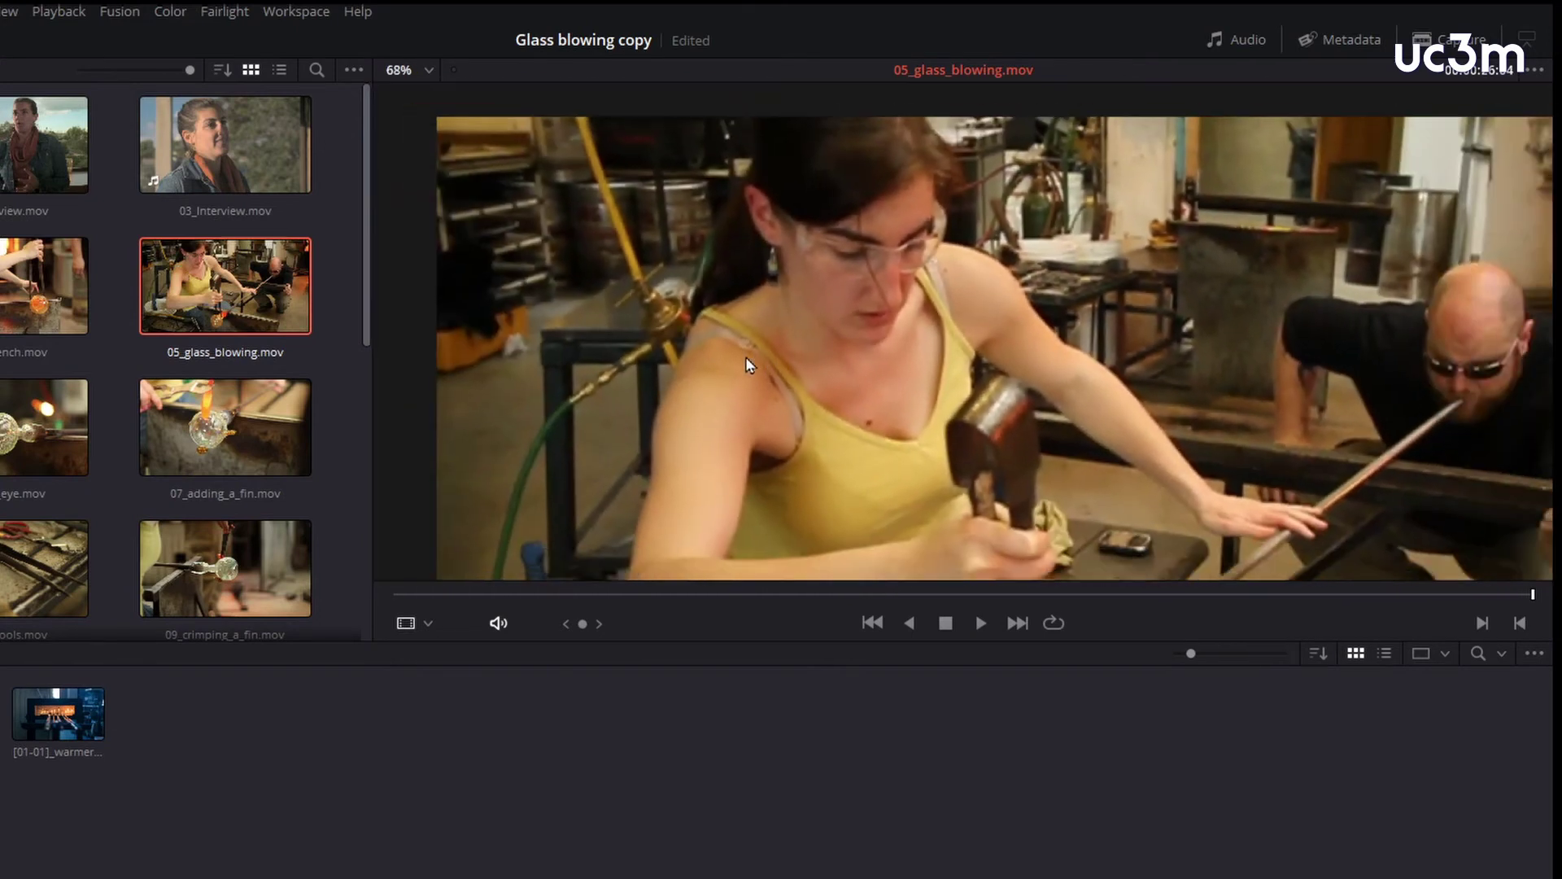
scroll(745, 356, down, 2)
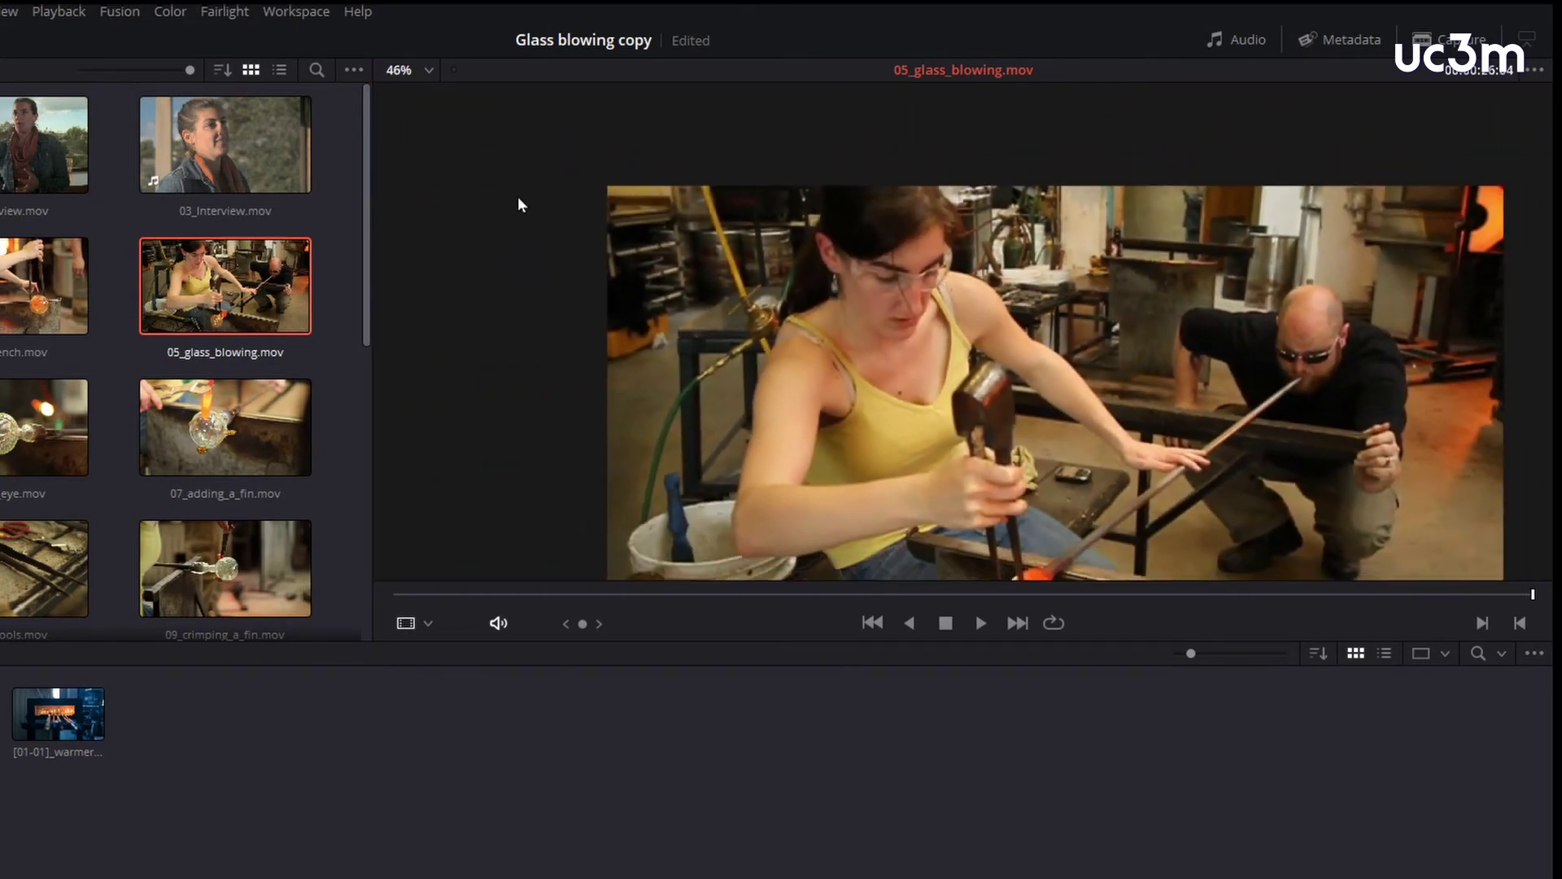
click(429, 71)
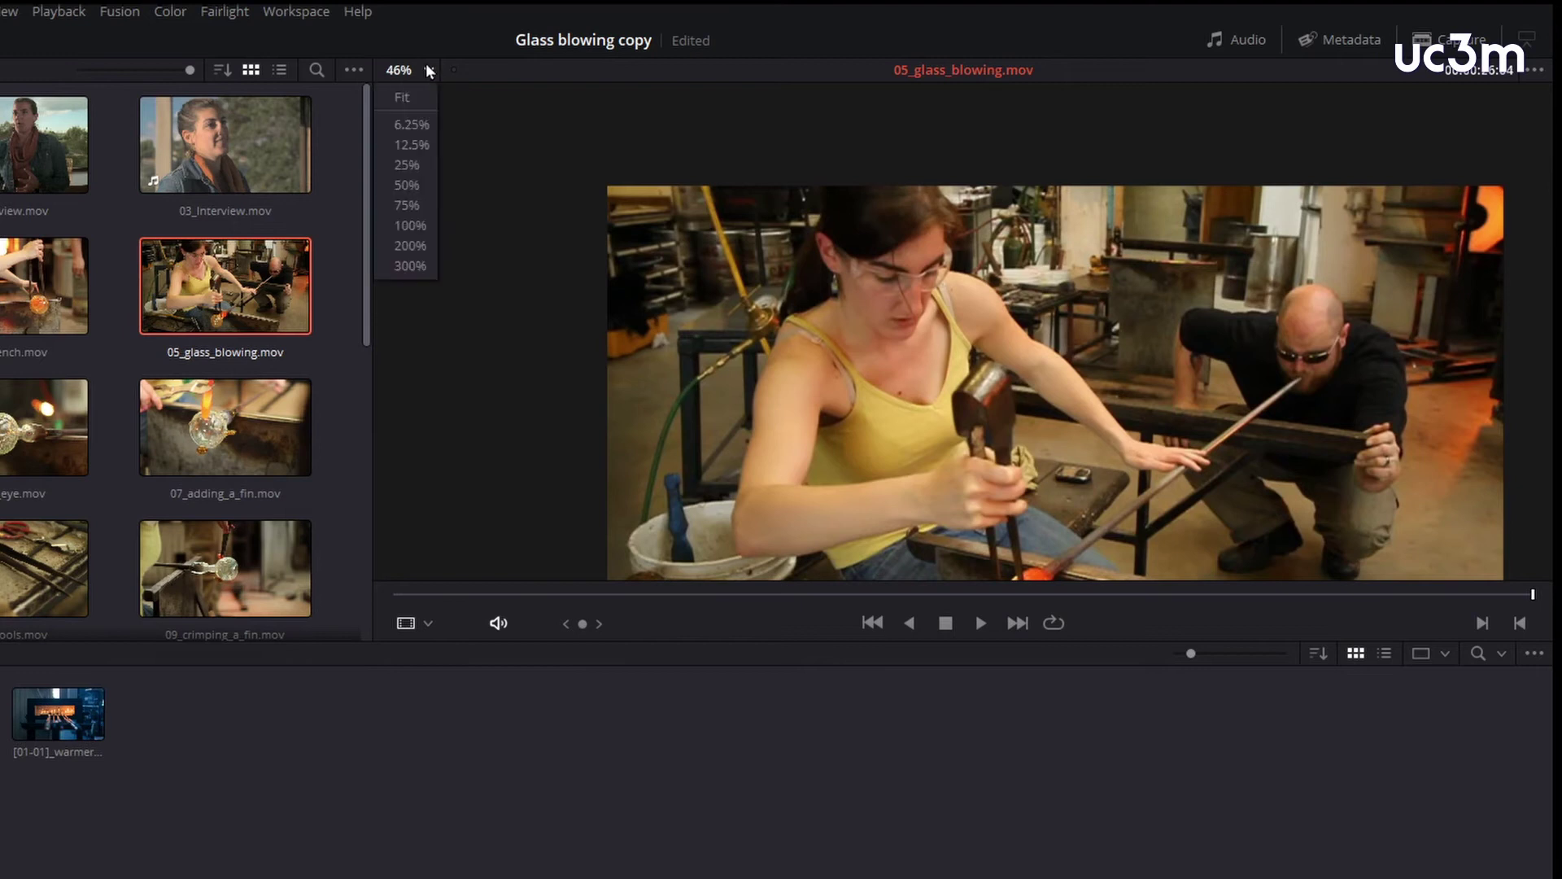
click(401, 101)
Scrub through 05_glass_blowing.mov, load 02_Interview.mov in the viewer and move the playhead within it
drag(436, 595, 470, 587)
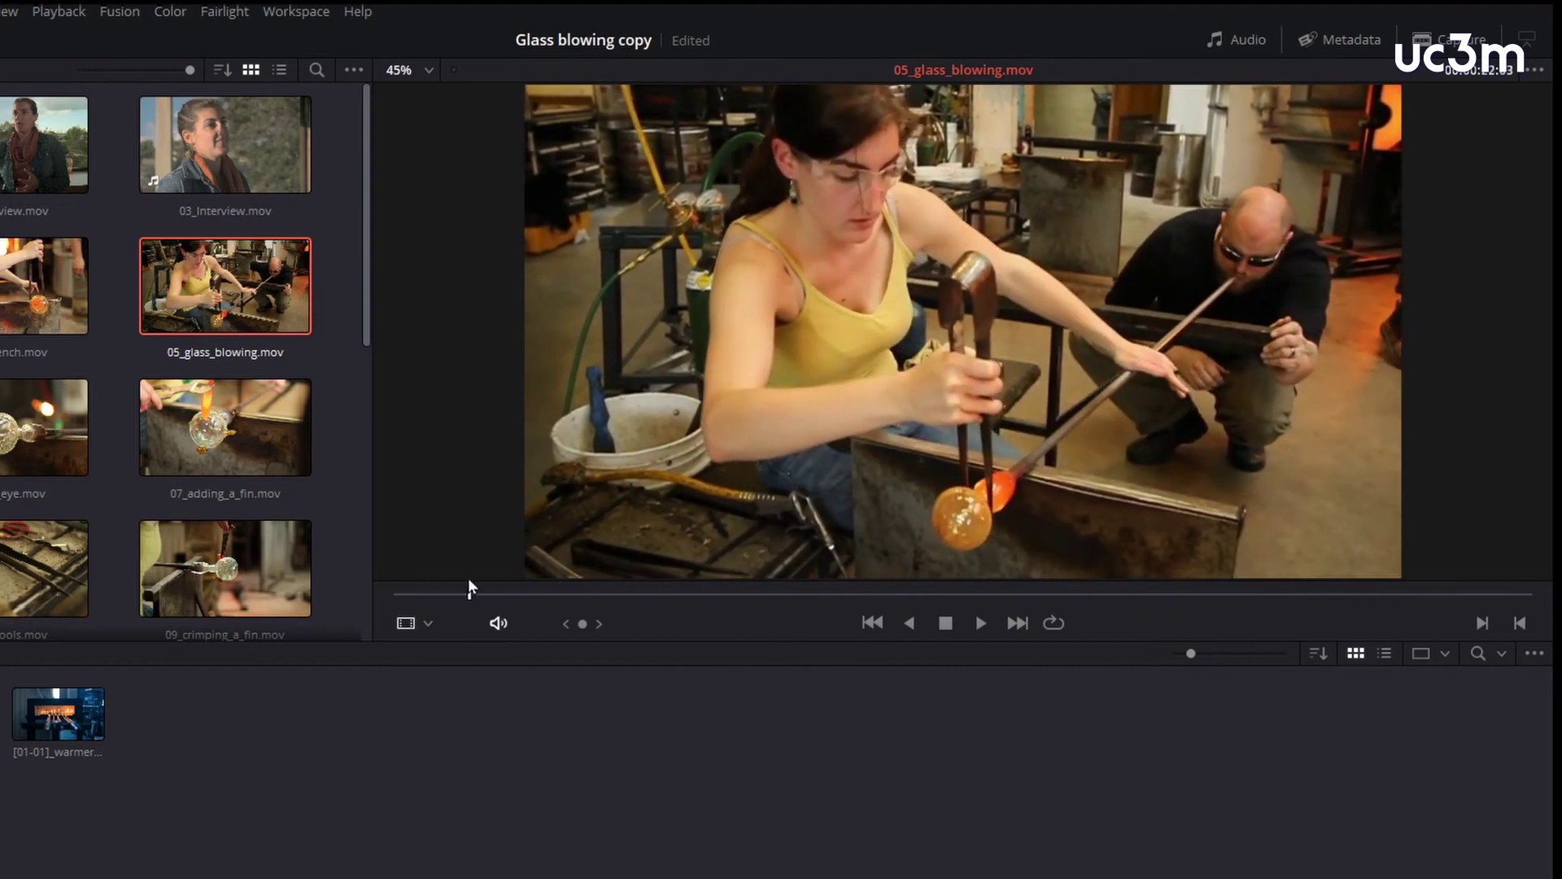
key(Up)
key(Left)
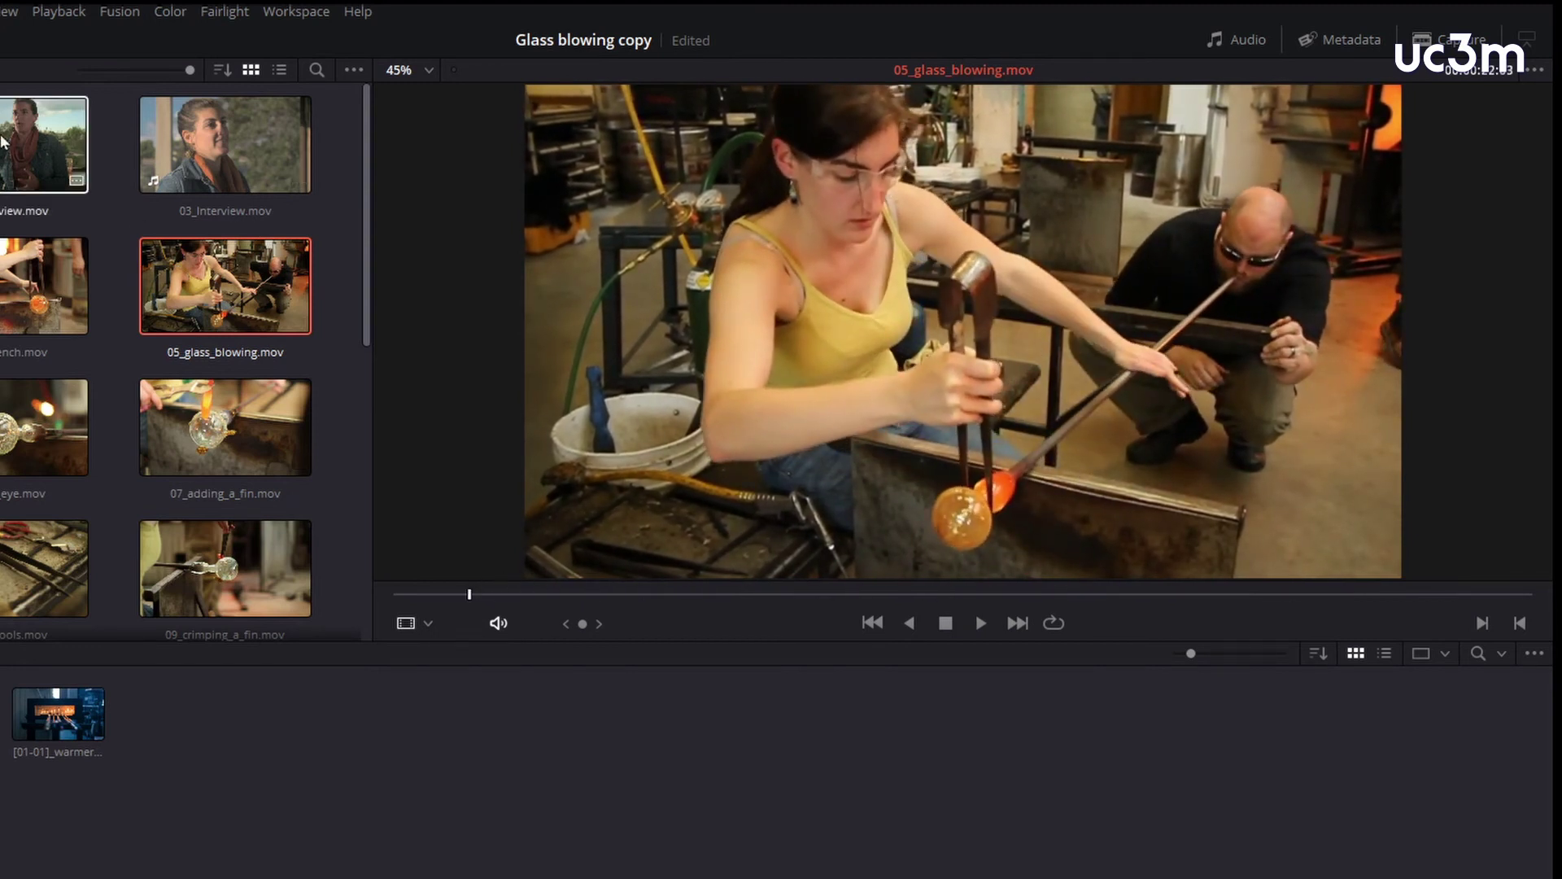
click(724, 594)
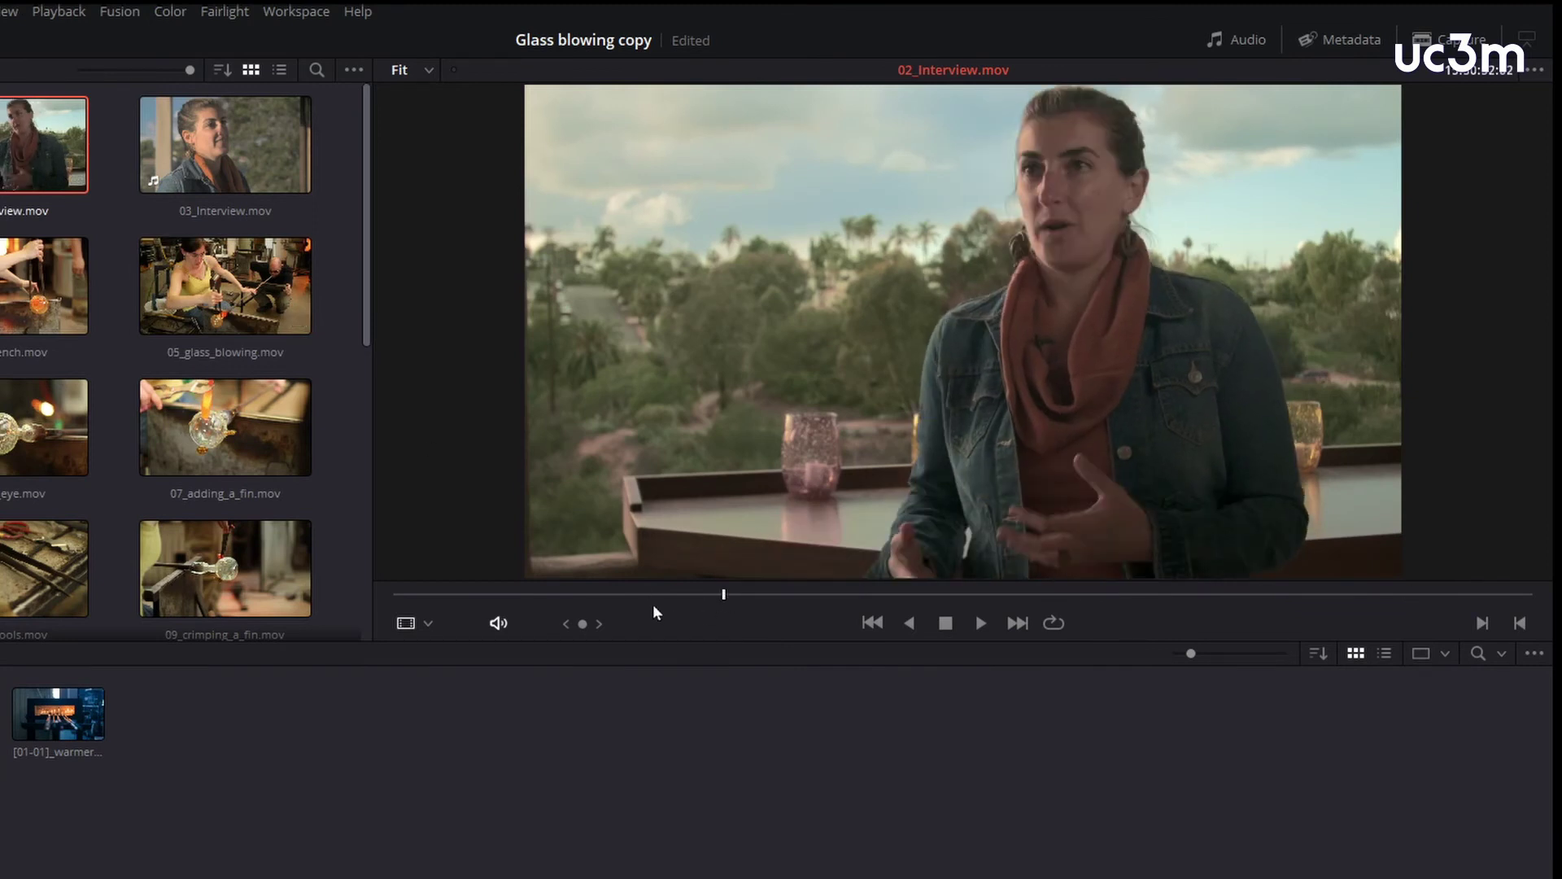
View the audio track waveform of 02_Interview.mov, return to the Source view and mute the viewer's sound
click(428, 623)
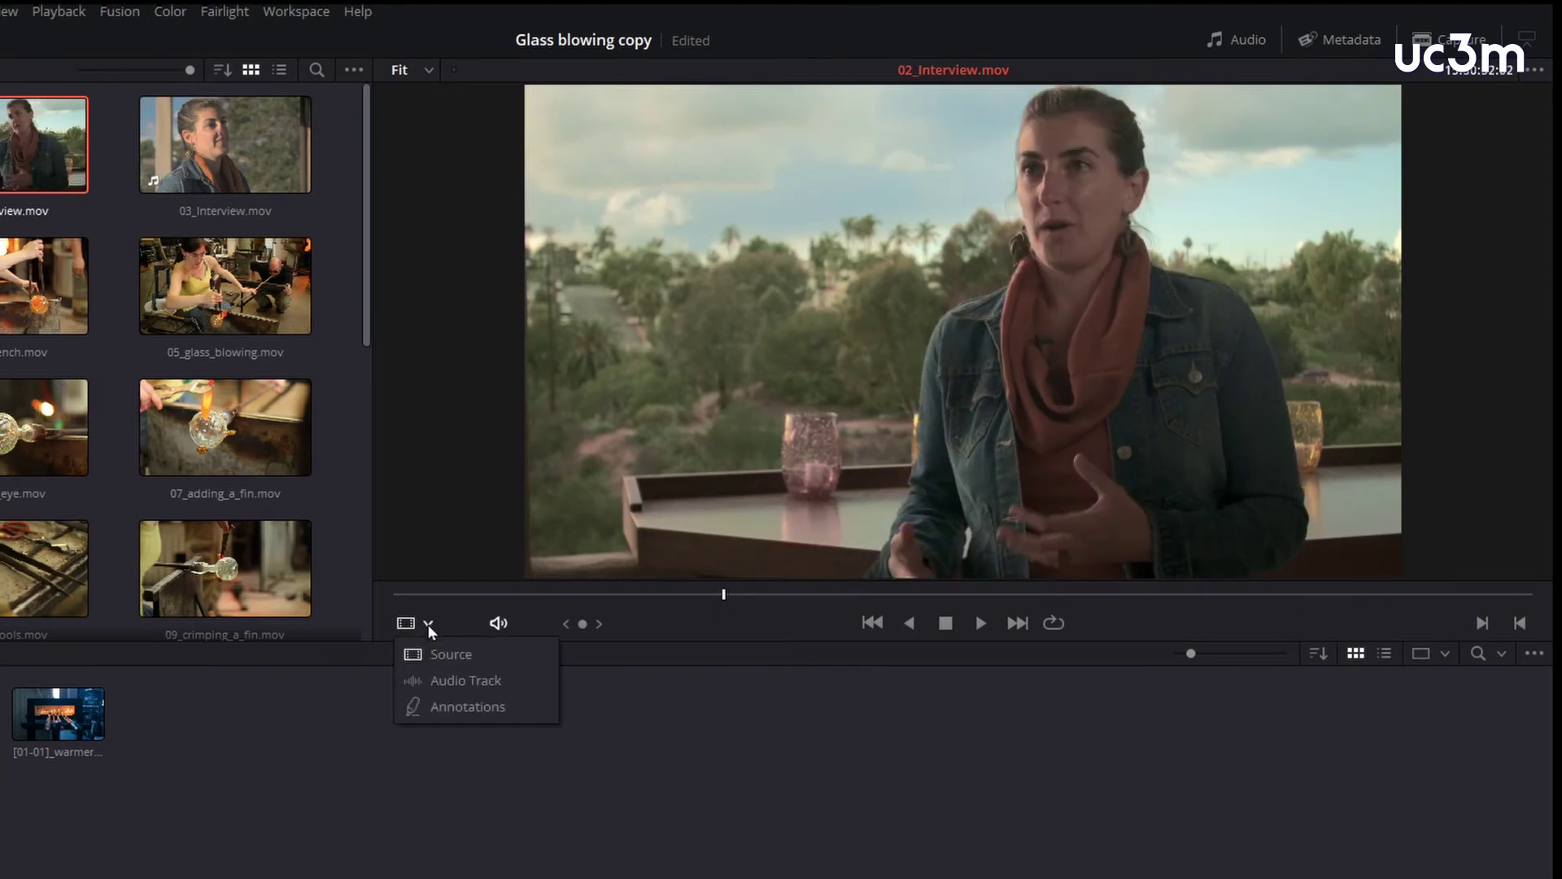
click(446, 680)
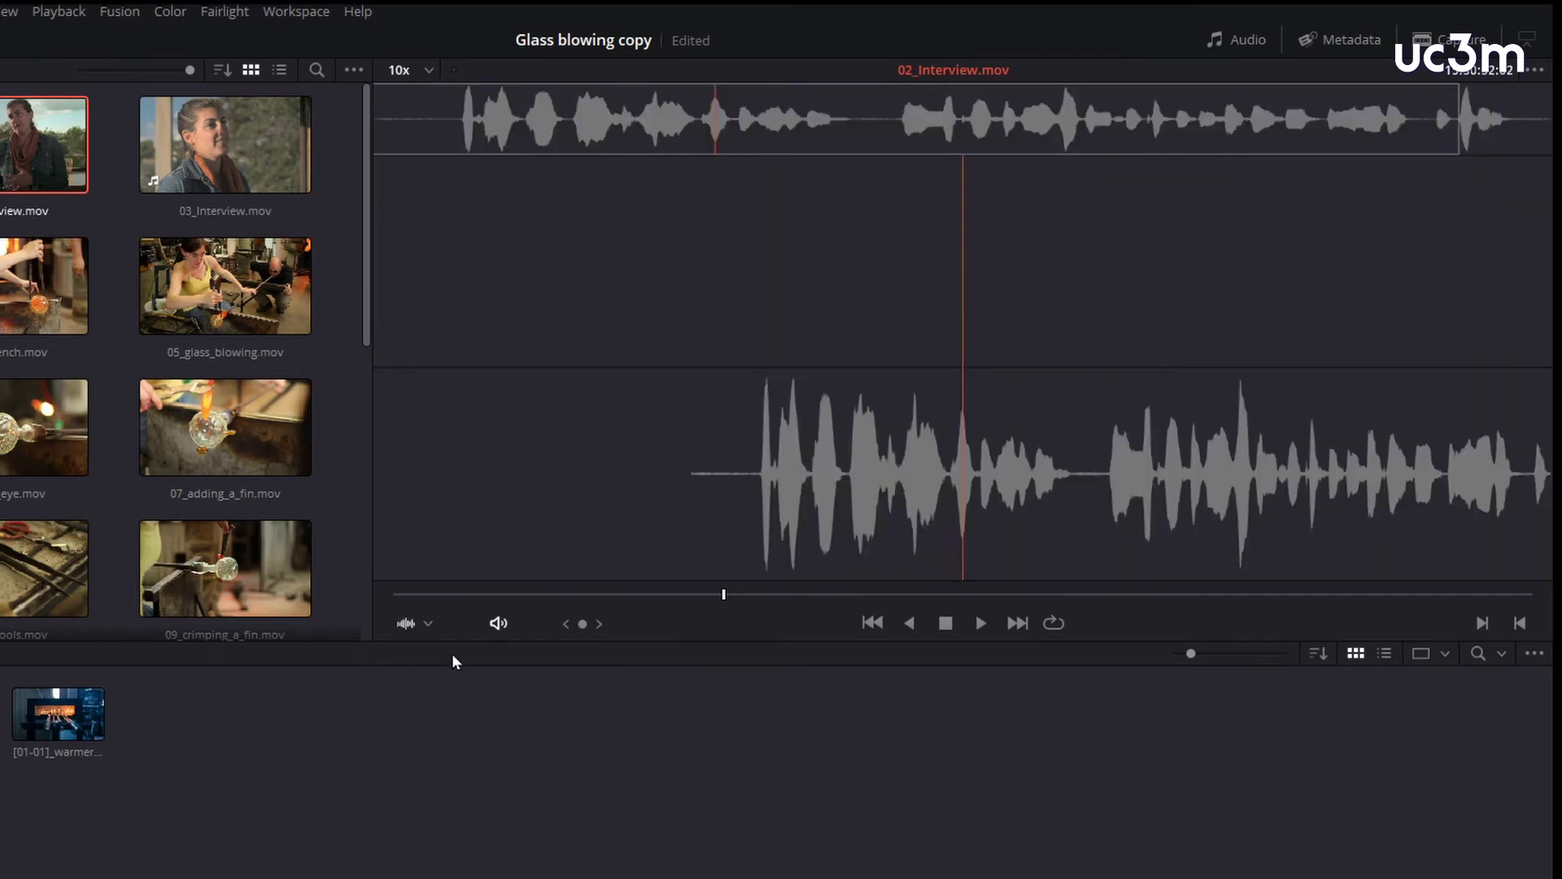
click(428, 623)
click(432, 654)
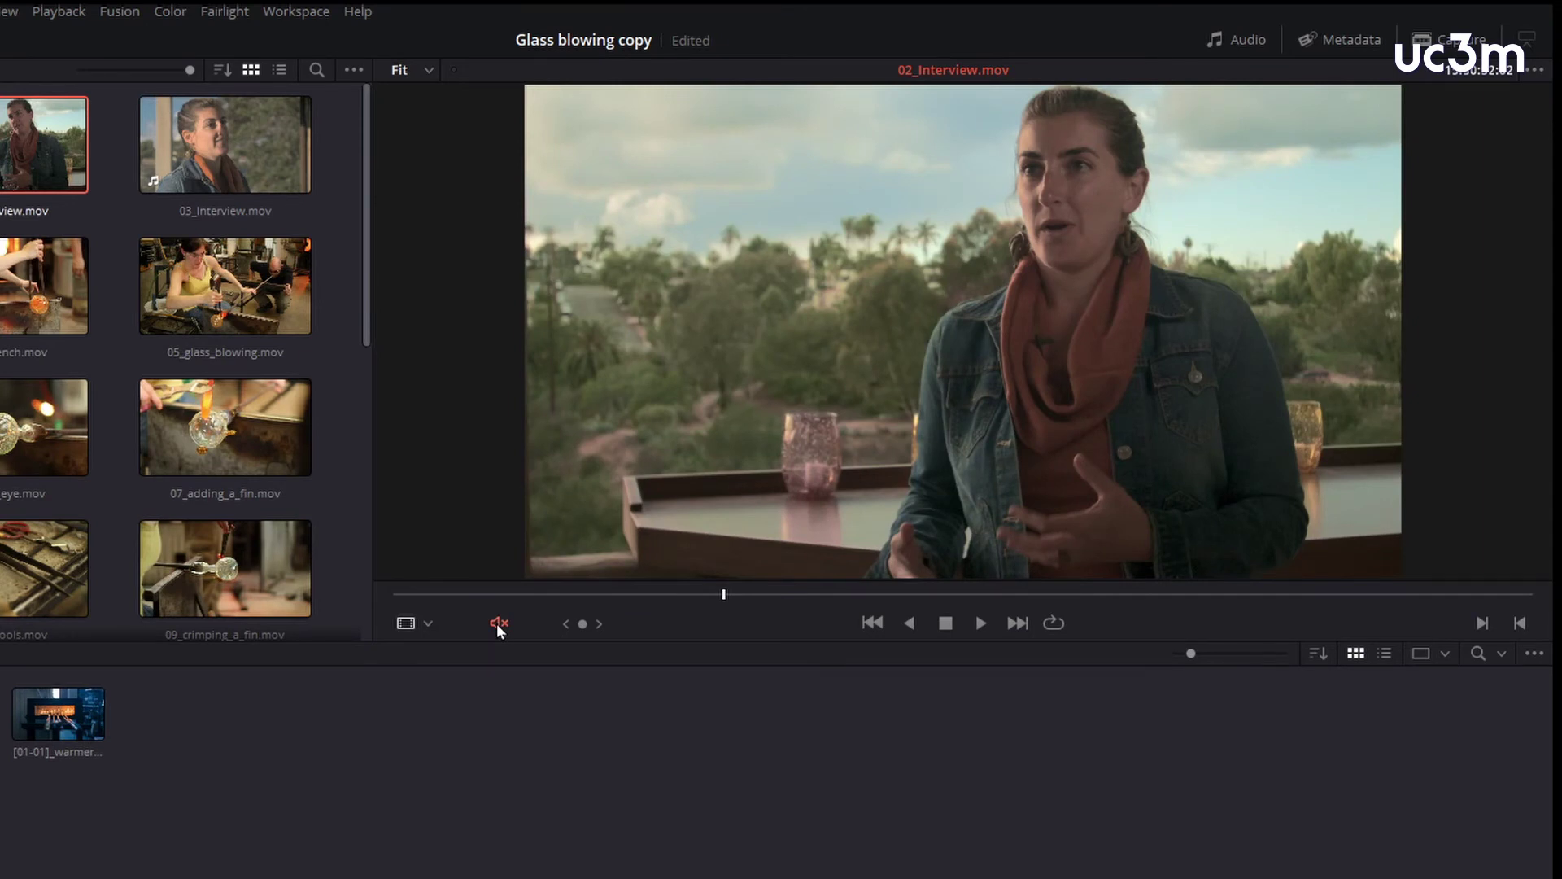
Jog through 02_Interview.mov in both the picture and audio track views, and return to the Source view
drag(582, 623, 406, 639)
click(428, 623)
click(436, 679)
mouse_move(582, 623)
mouse_down()
mouse_move(557, 623)
mouse_move(594, 623)
mouse_up()
click(430, 624)
click(434, 656)
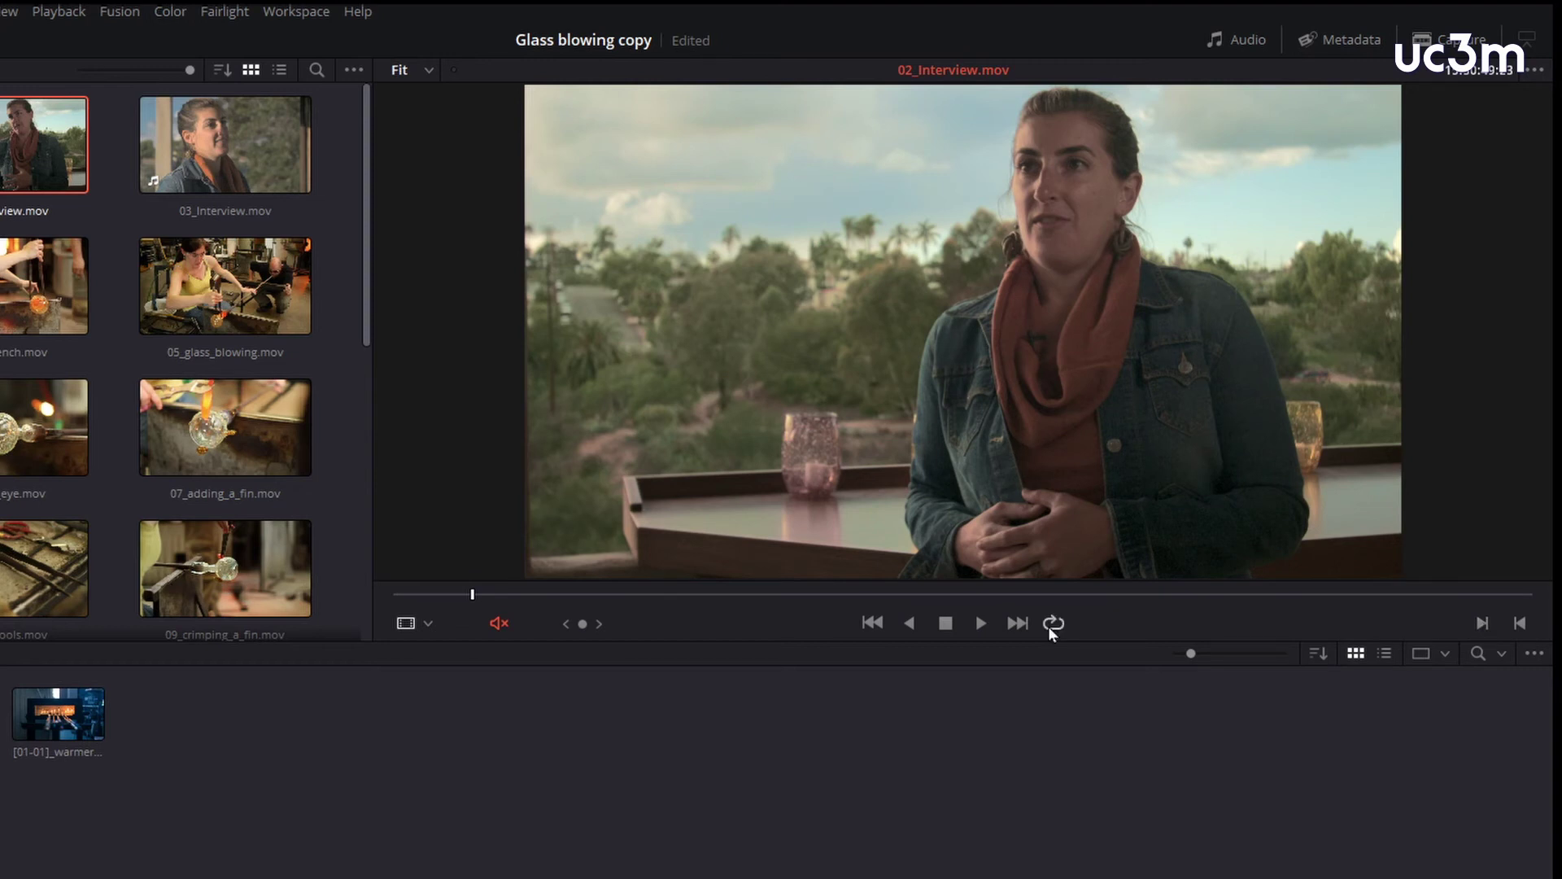
Mark an In point at the playhead in 02_Interview.mov and an Out point further along the clip
click(1483, 622)
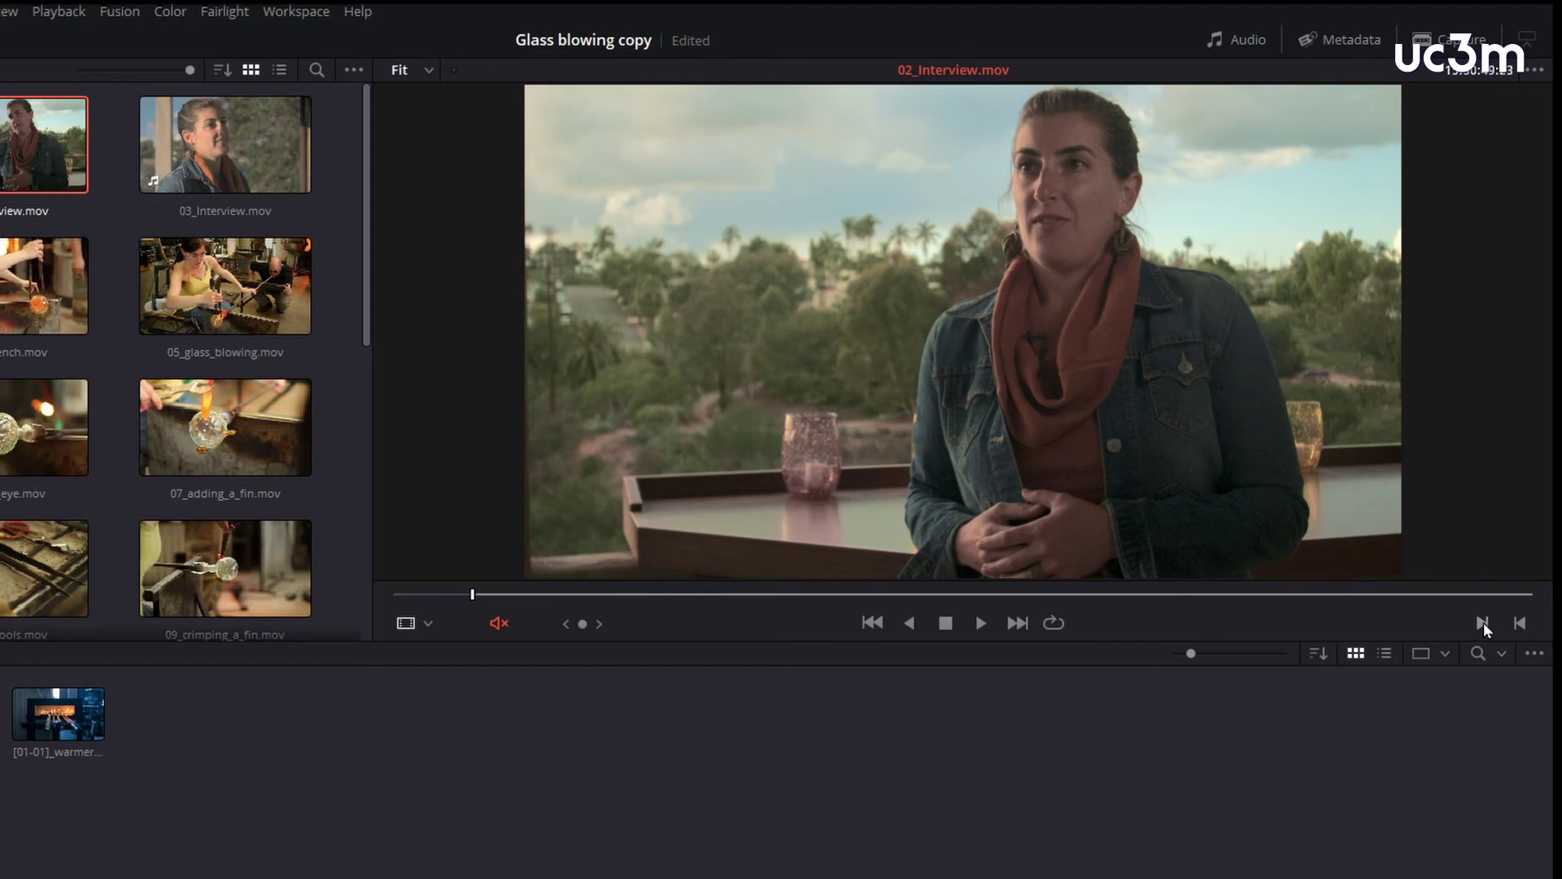
drag(475, 597, 709, 602)
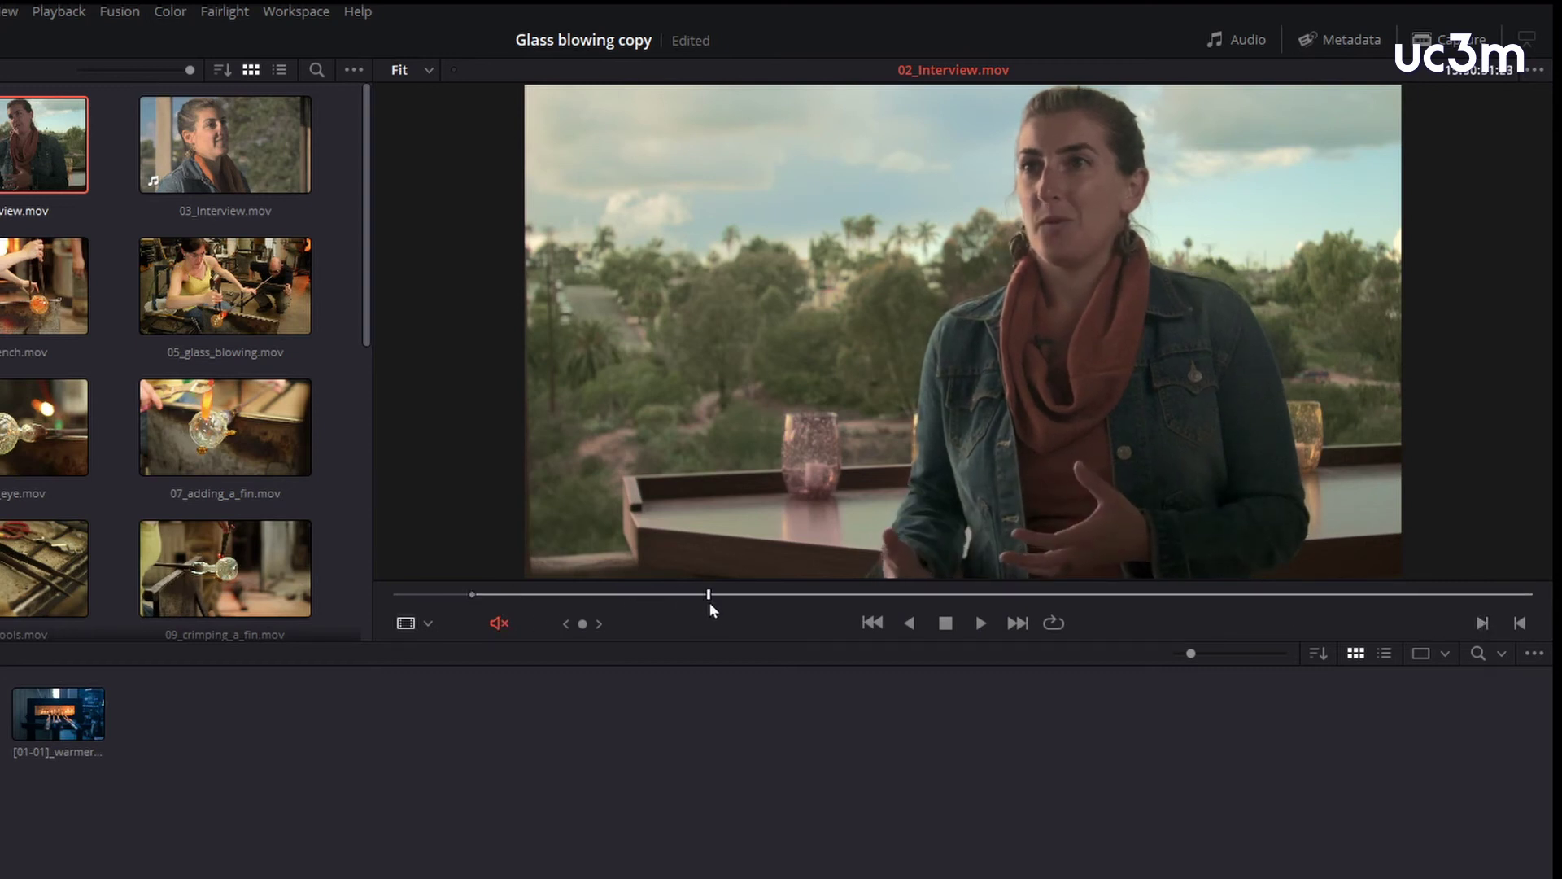
click(1521, 623)
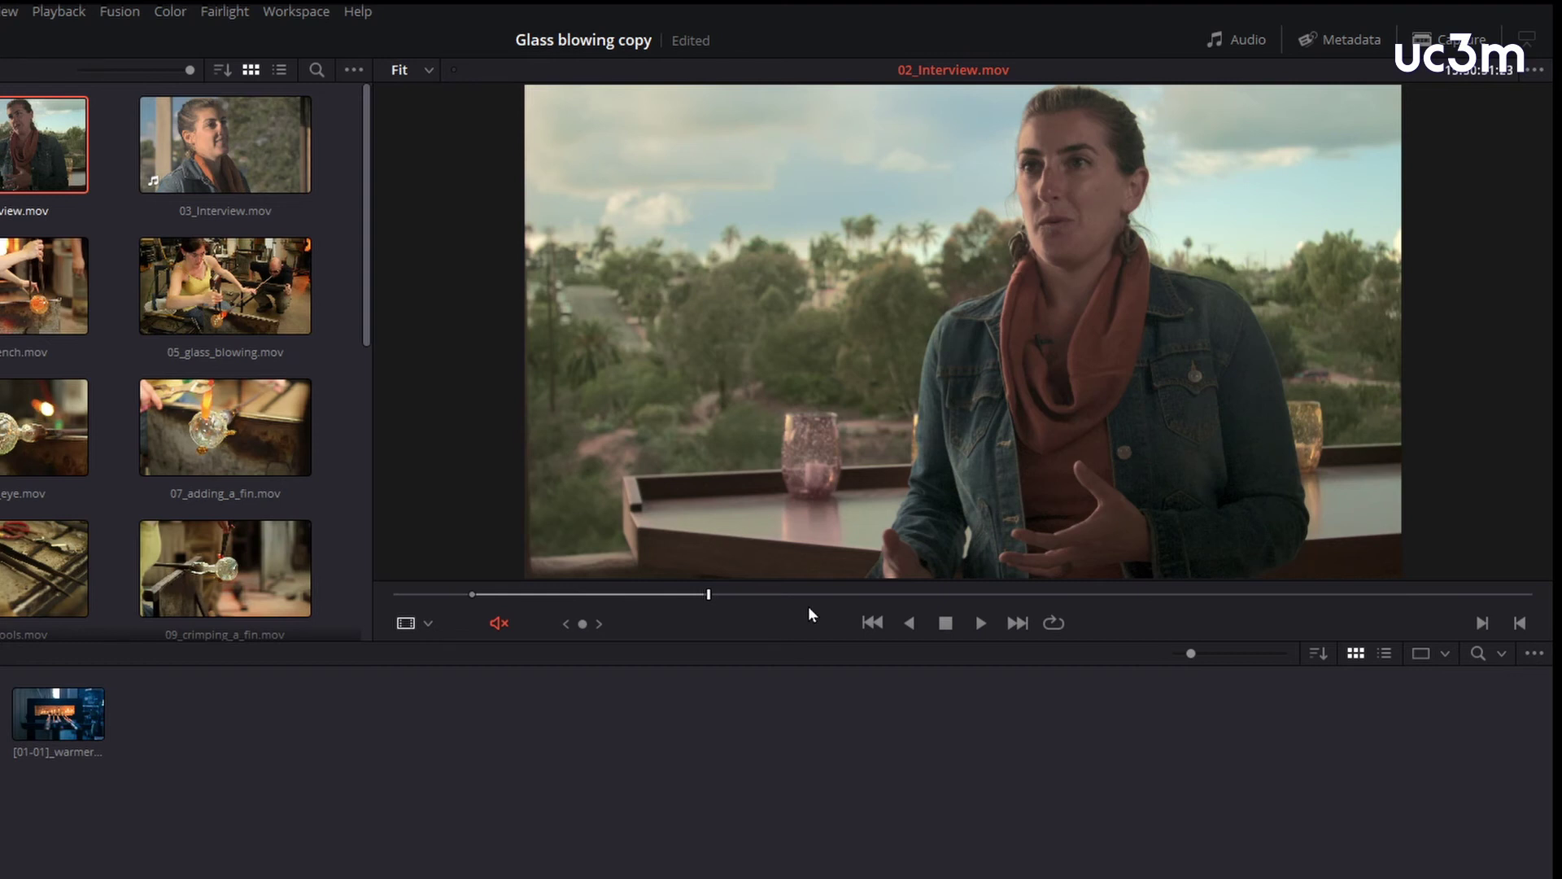
Clear the In and Out points of 02_Interview.mov and mark a new In–Out range while playing the clip
drag(814, 594, 863, 593)
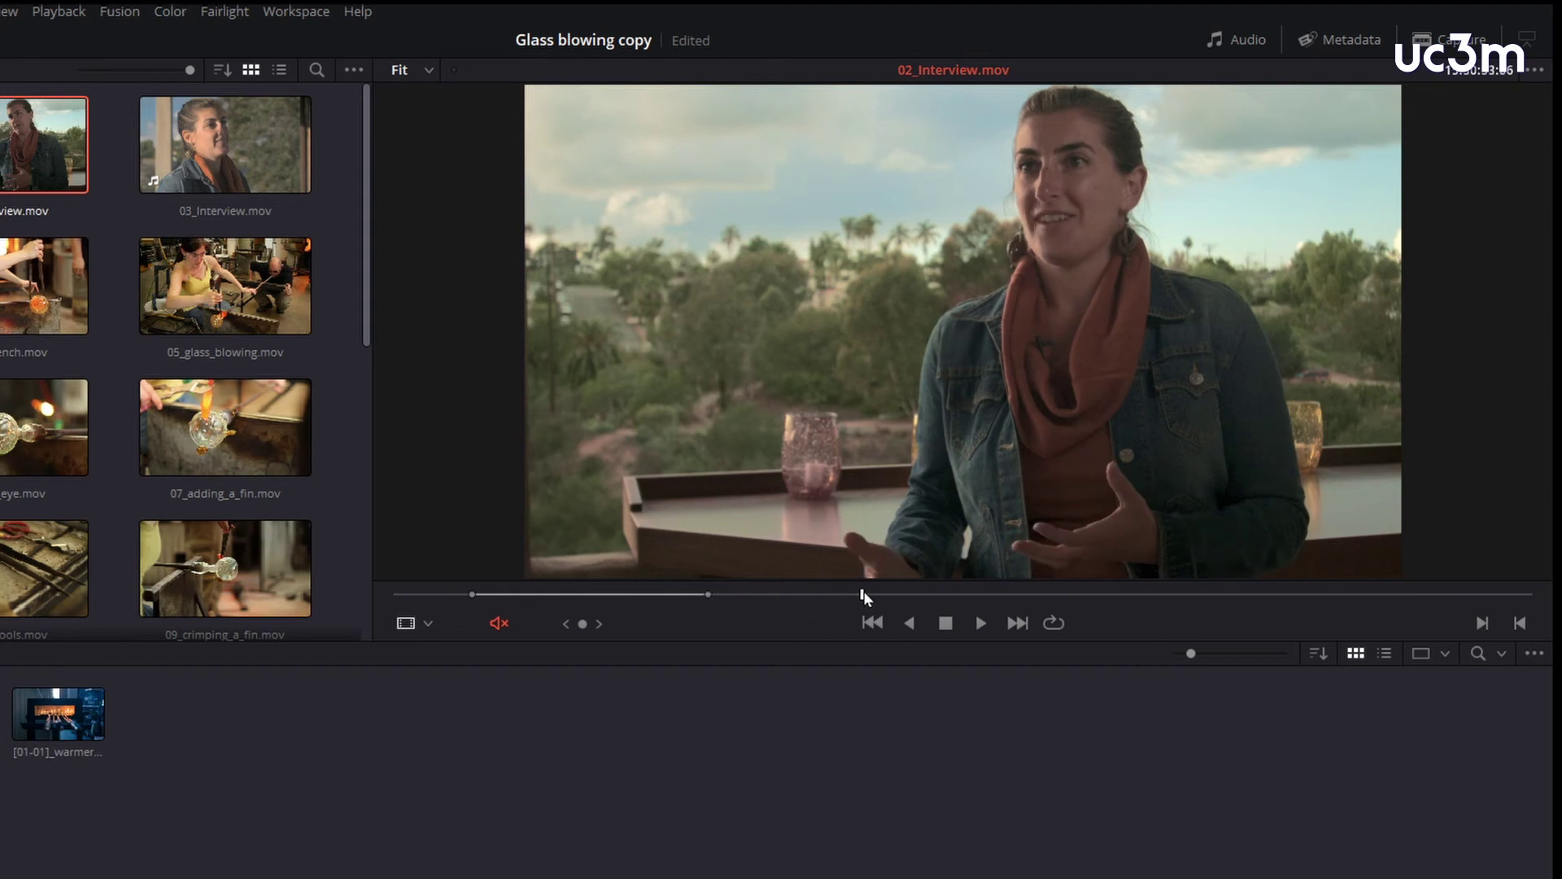
key(alt+x)
key(space)
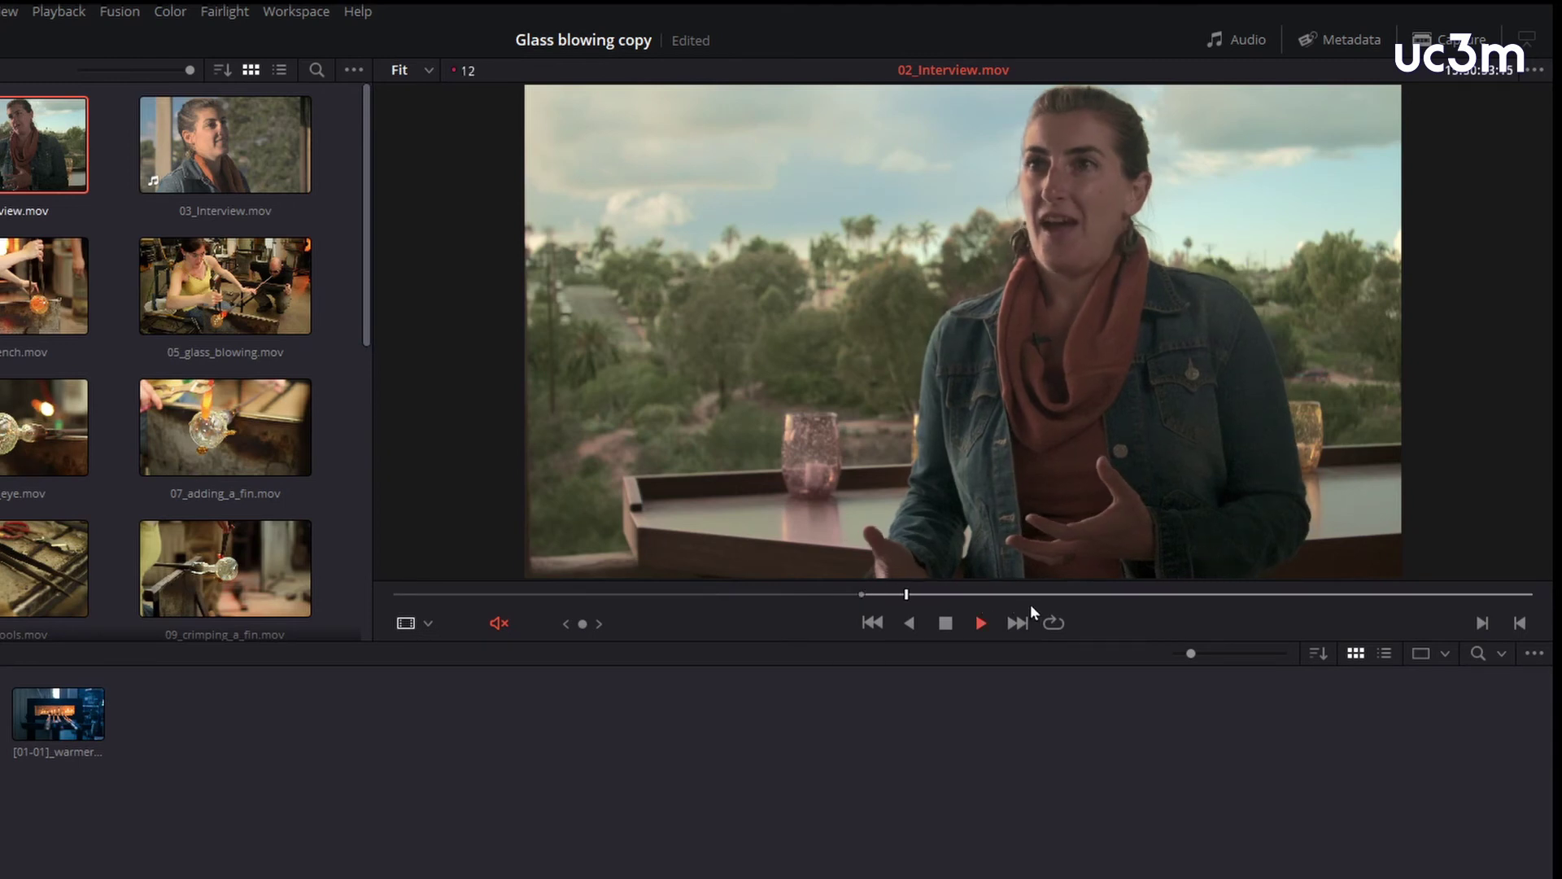
key(o)
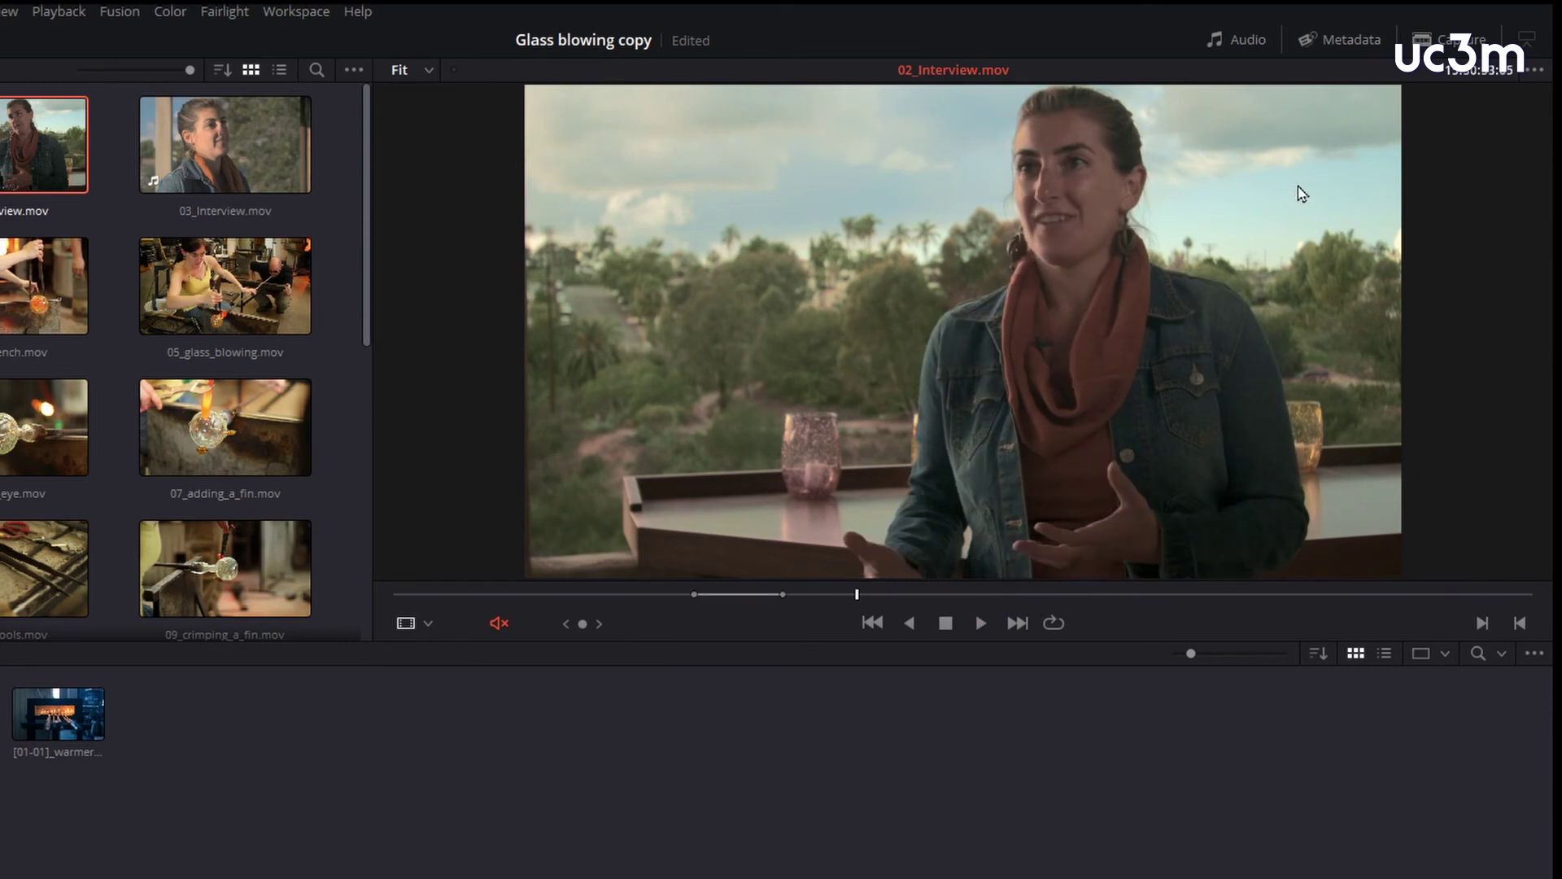
Show the embedded audio meters at half height and play 02_Interview.mov to check its sound levels
click(1242, 36)
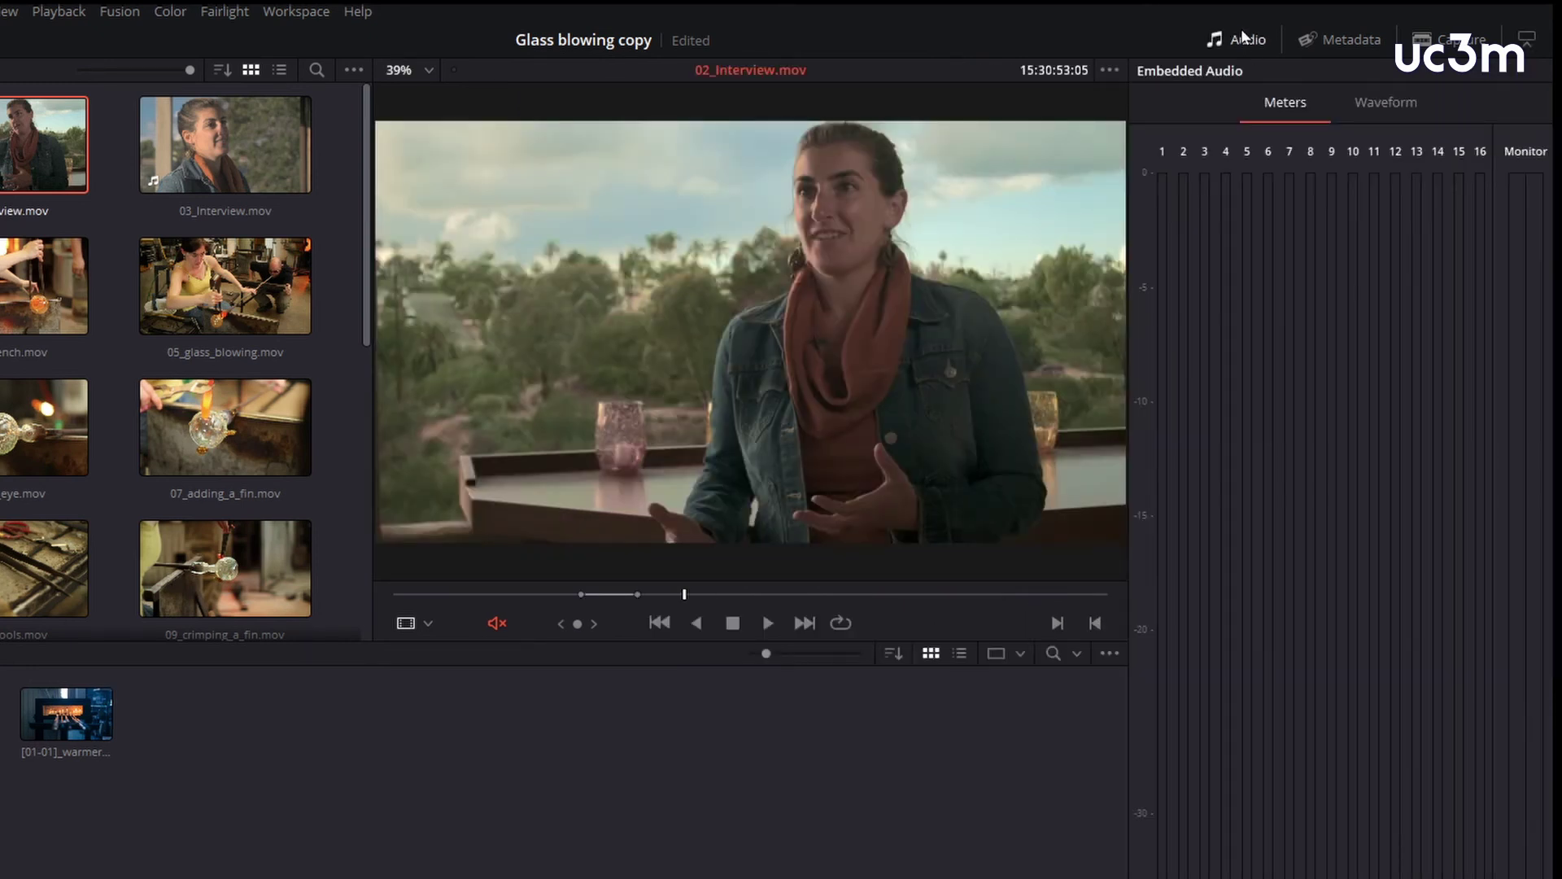
click(1528, 40)
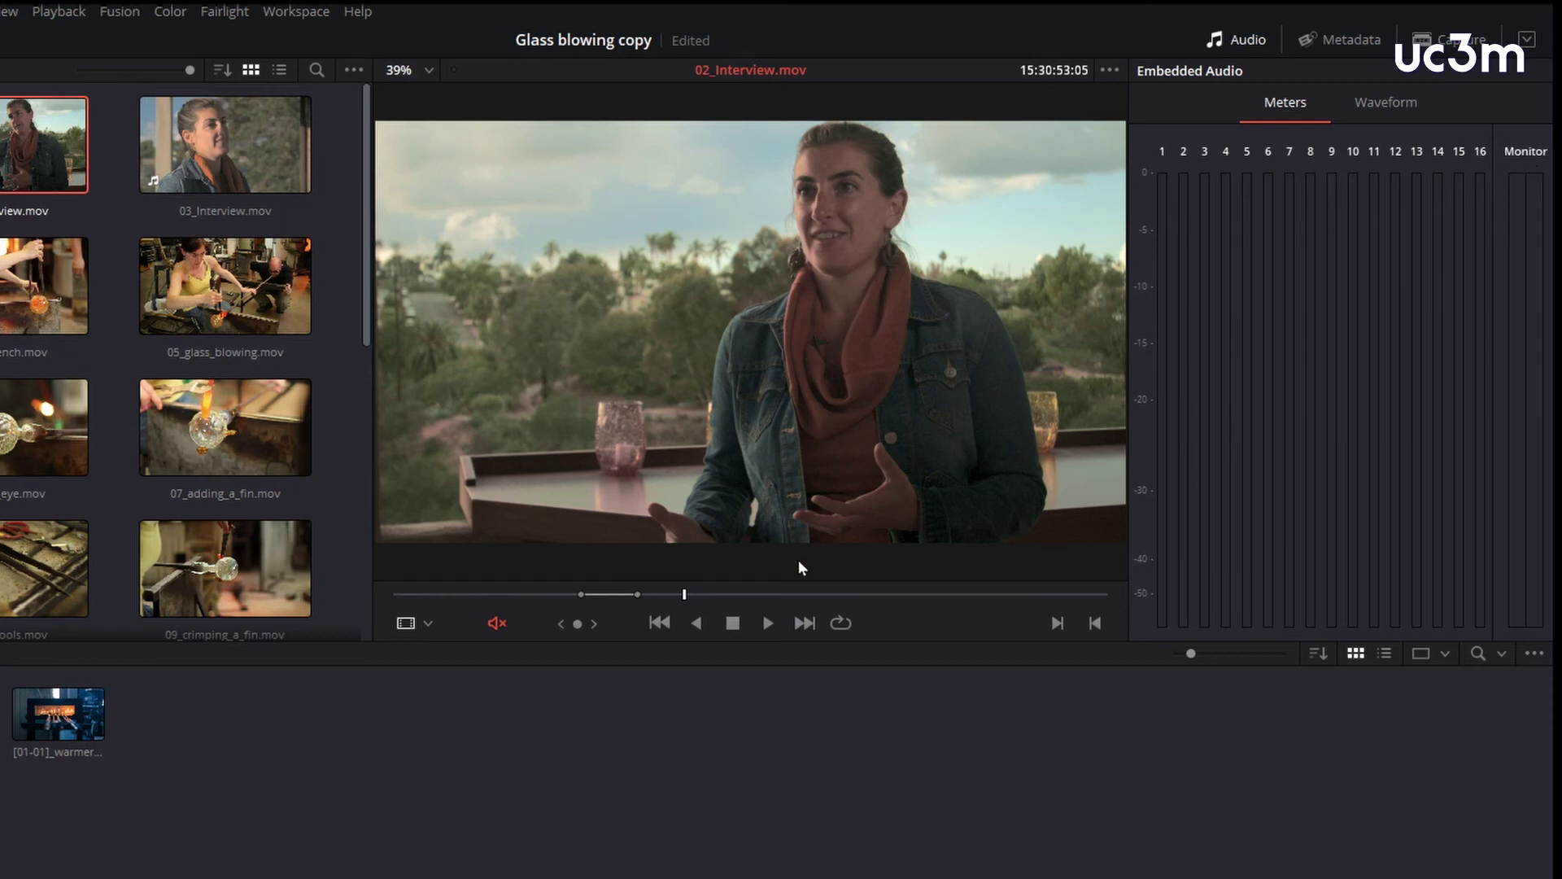
click(768, 623)
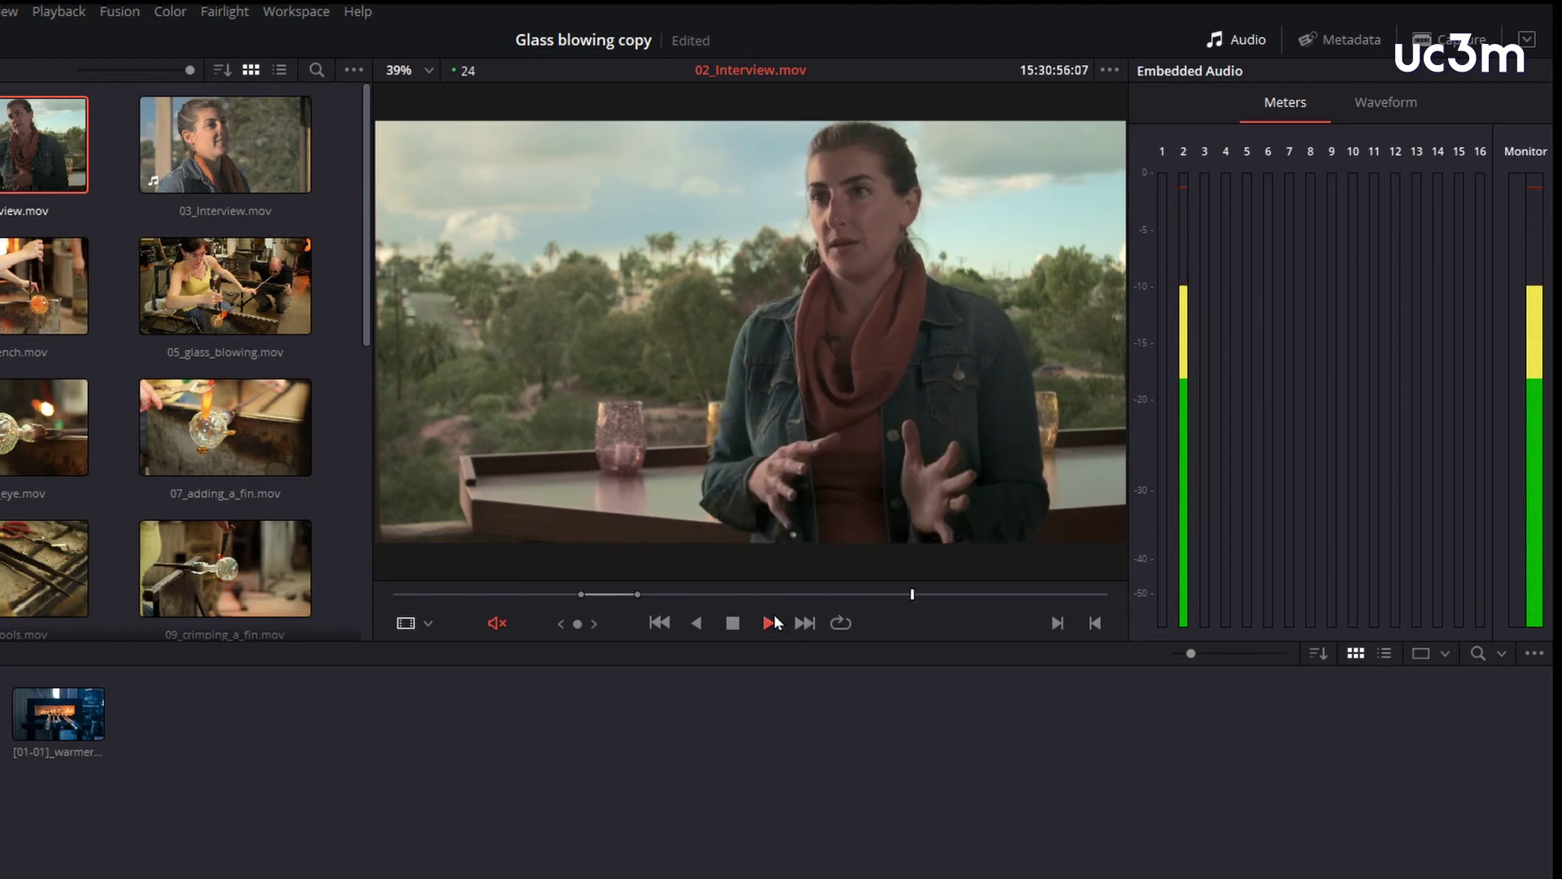
click(732, 624)
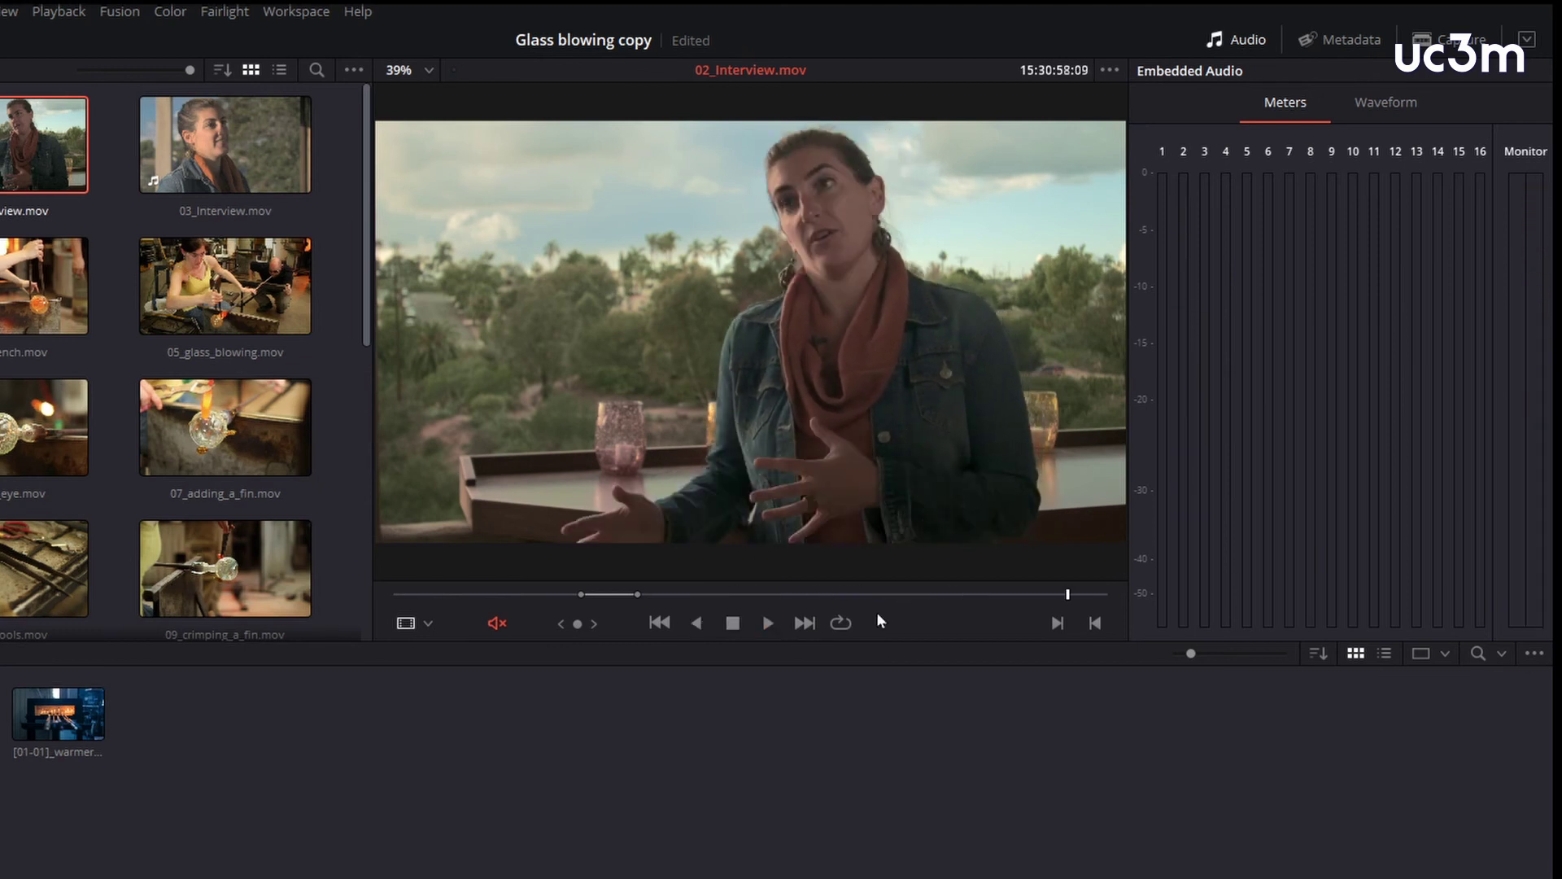
Examine the metadata clip details of 02_Interview.mov, view the video capture settings and return to the clip
click(1343, 47)
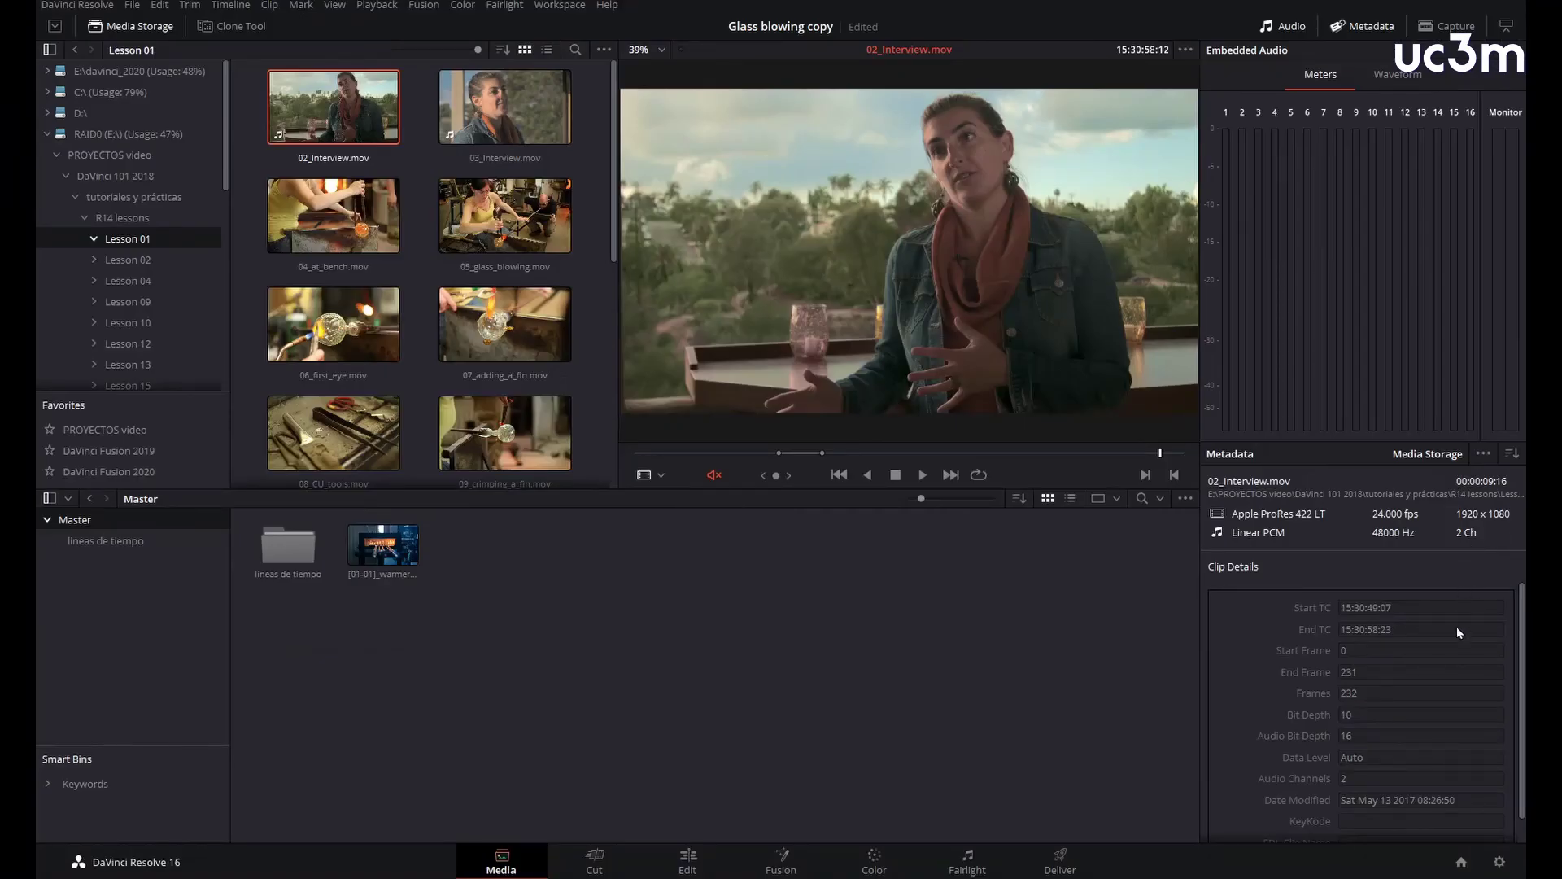
scroll(1517, 714, down, 1)
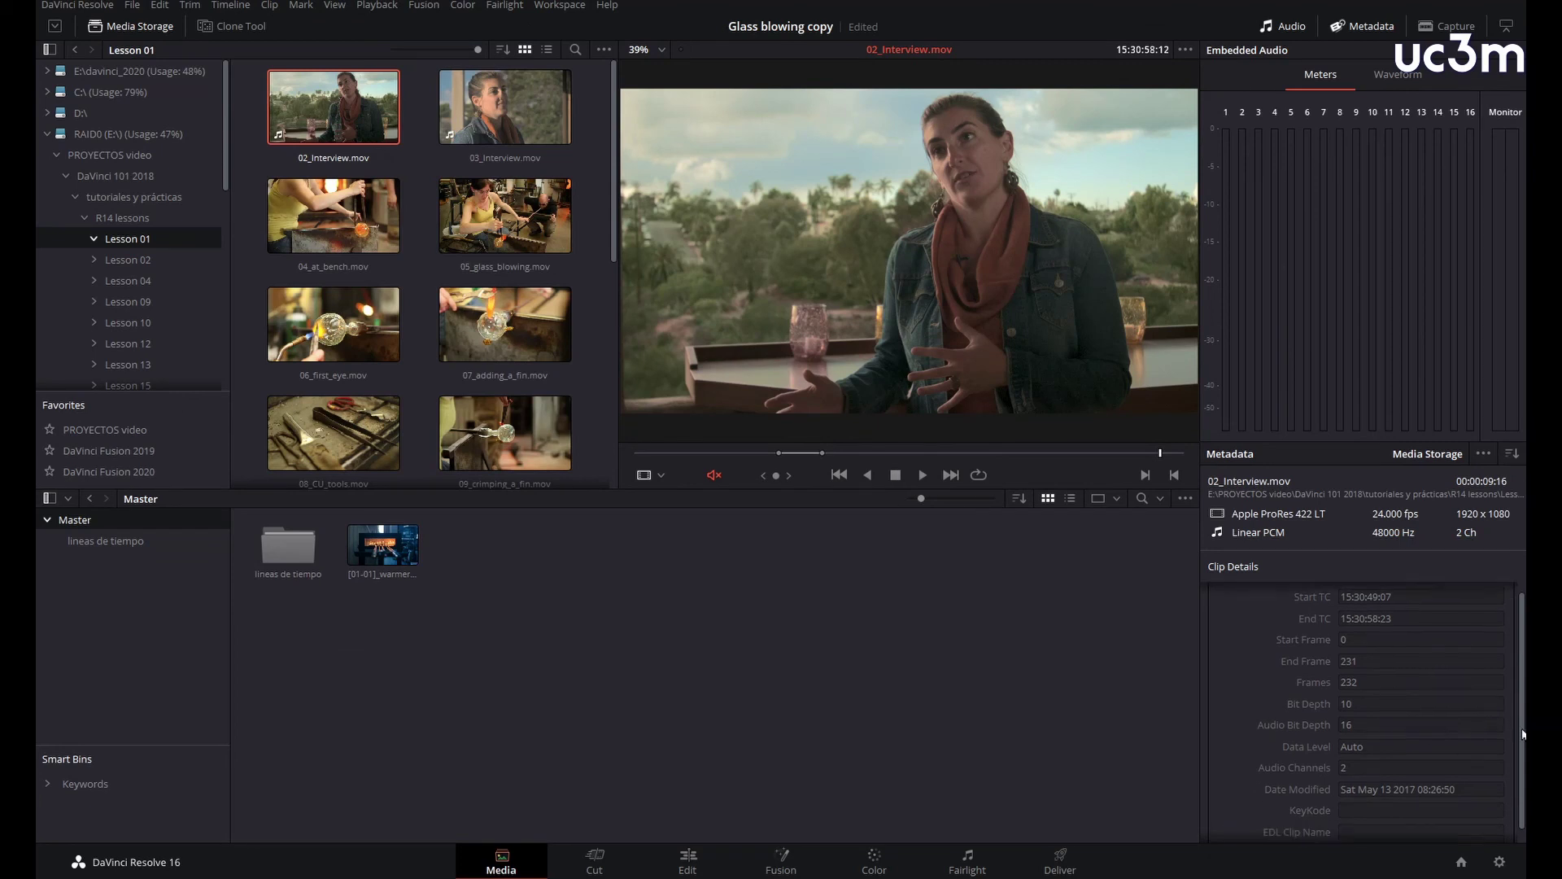
click(1448, 26)
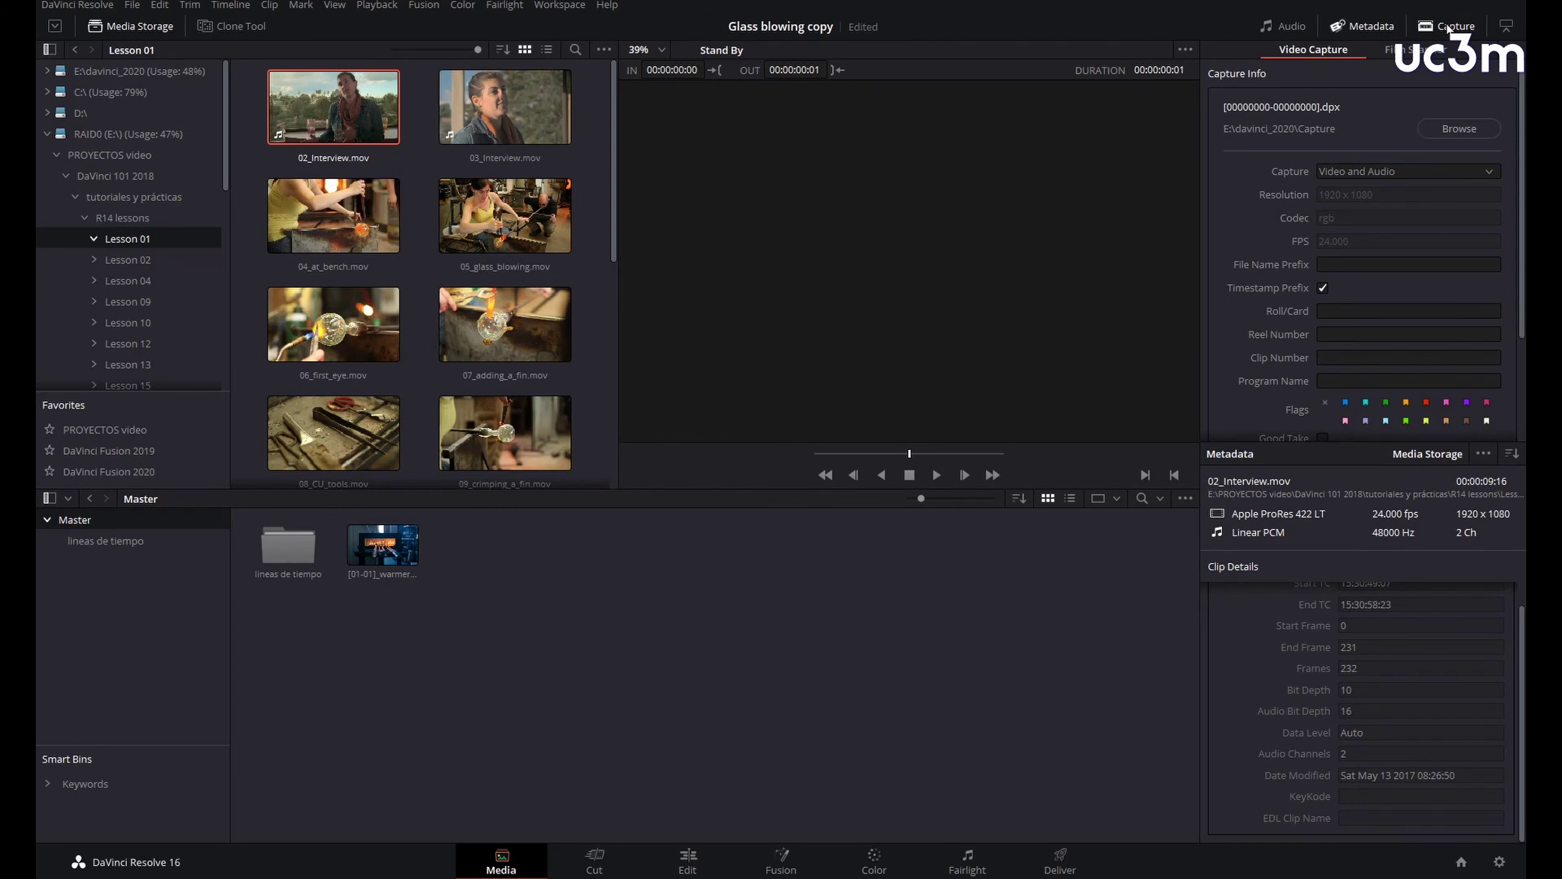
click(1449, 26)
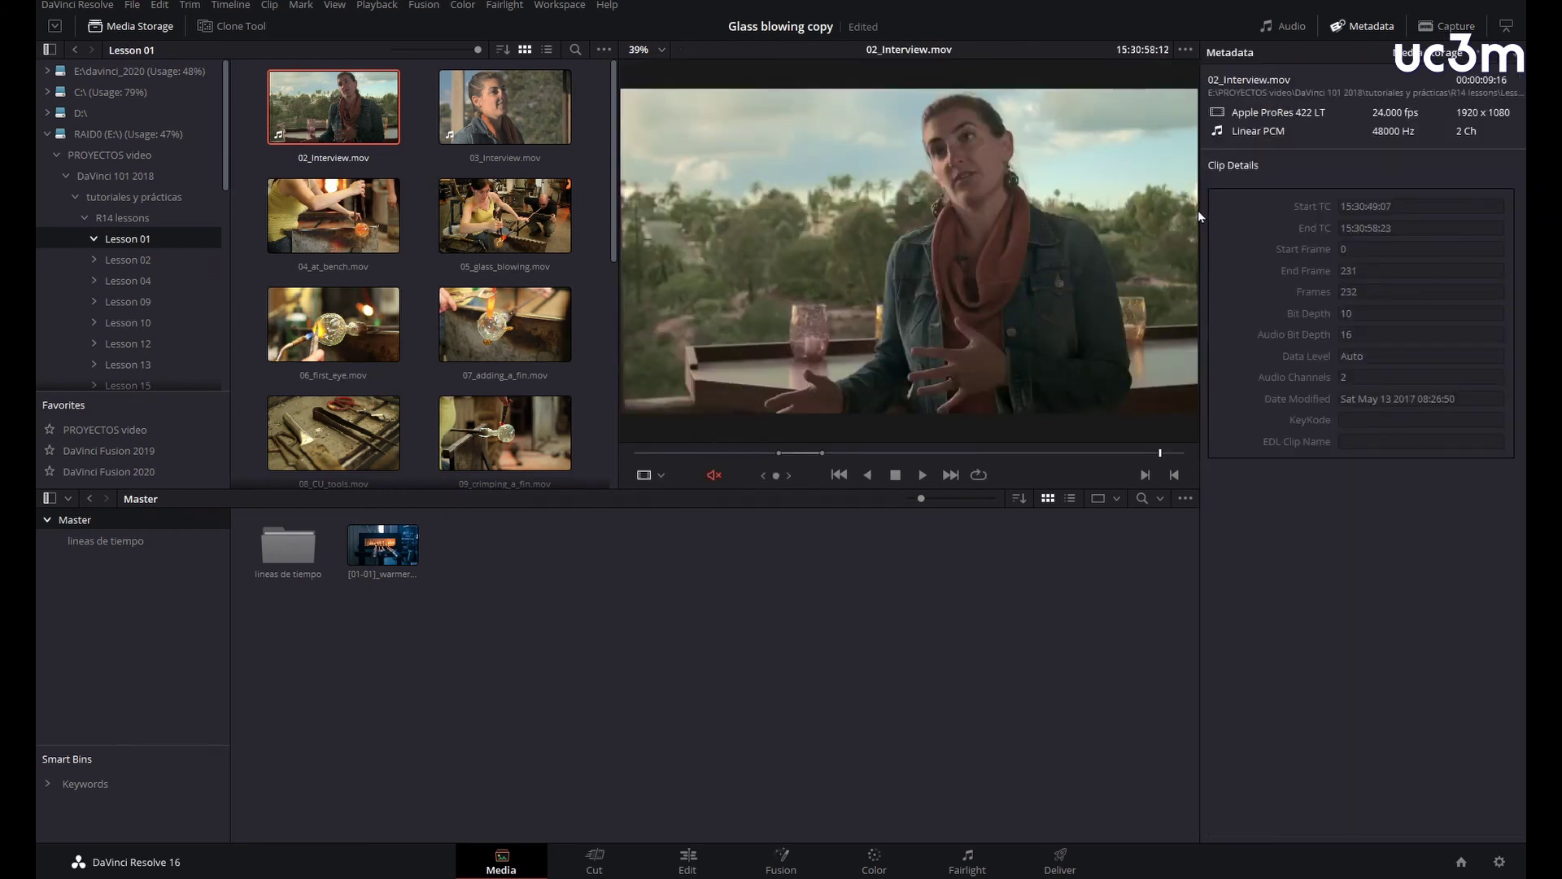
Enlarge the media storage browser in height and width, and reset the workspace to the default UI layout
drag(1031, 488, 1032, 729)
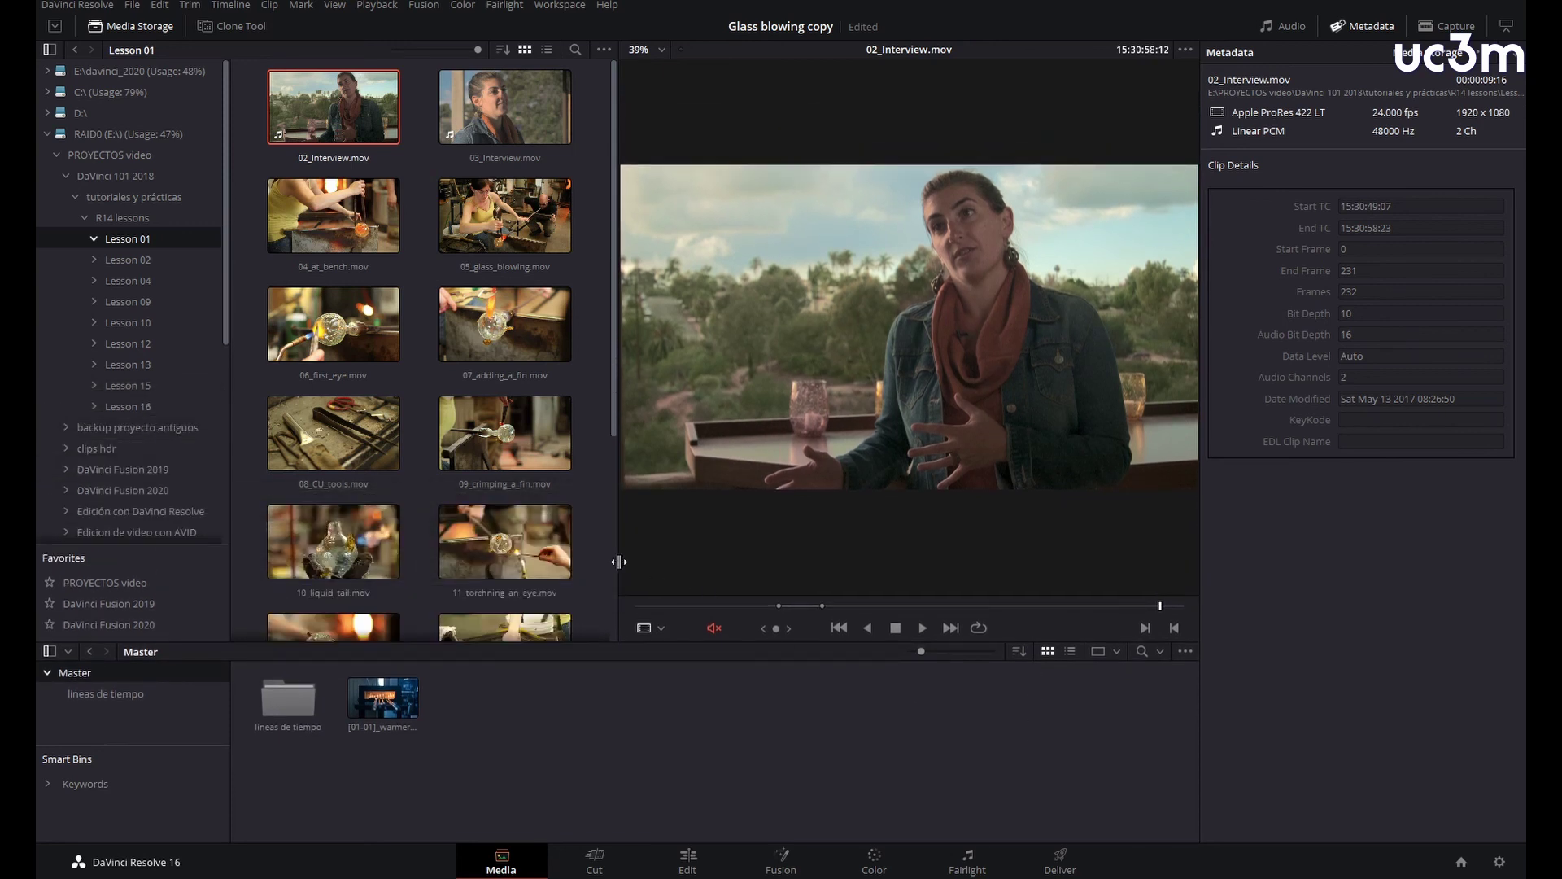
drag(620, 562, 852, 559)
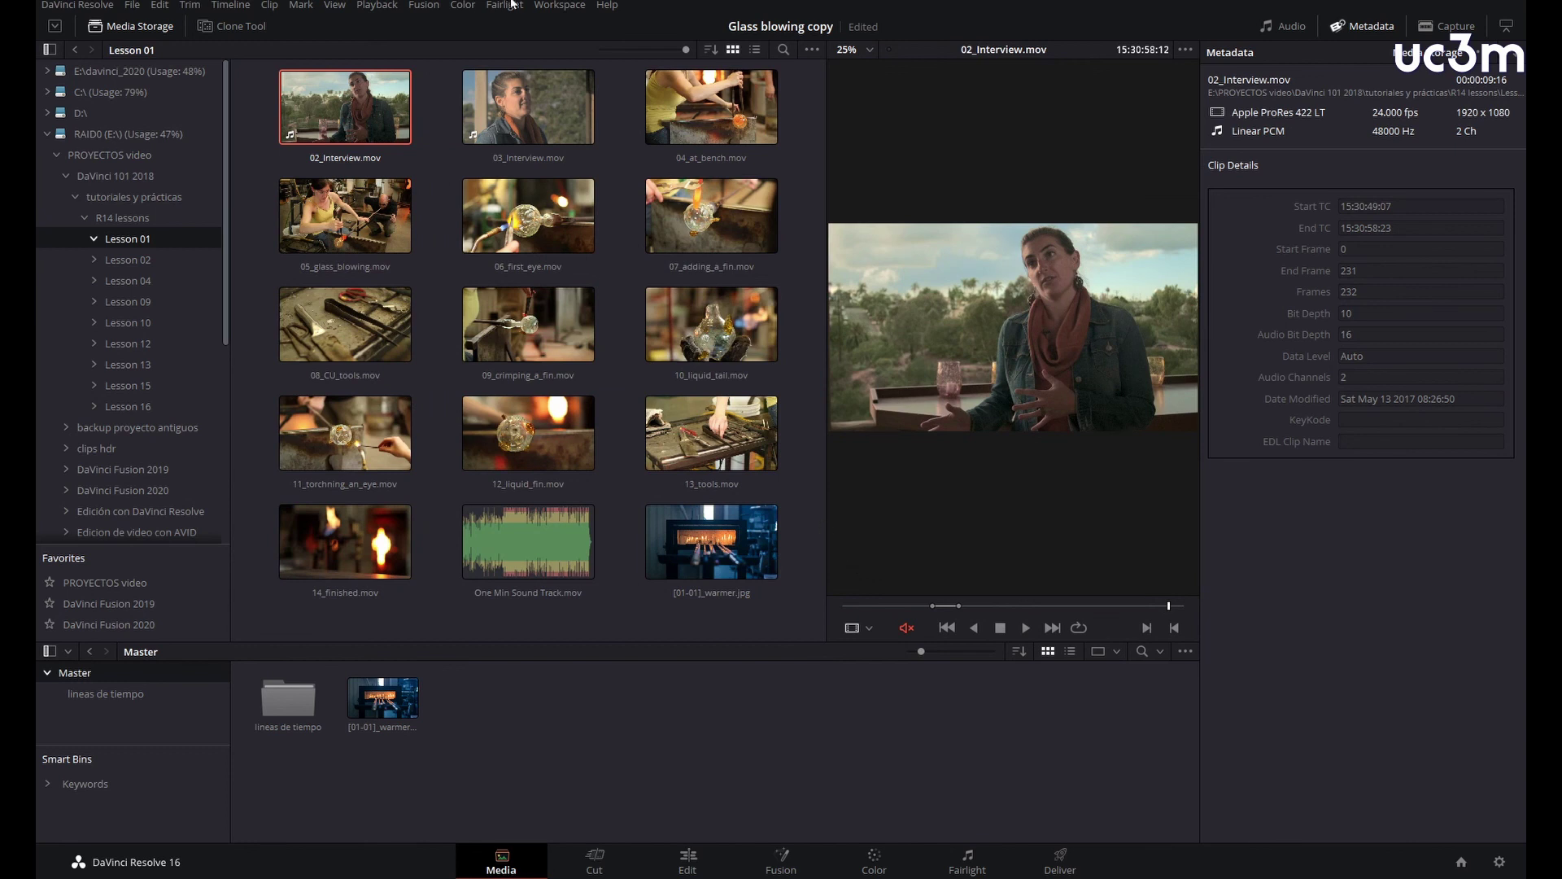
click(555, 7)
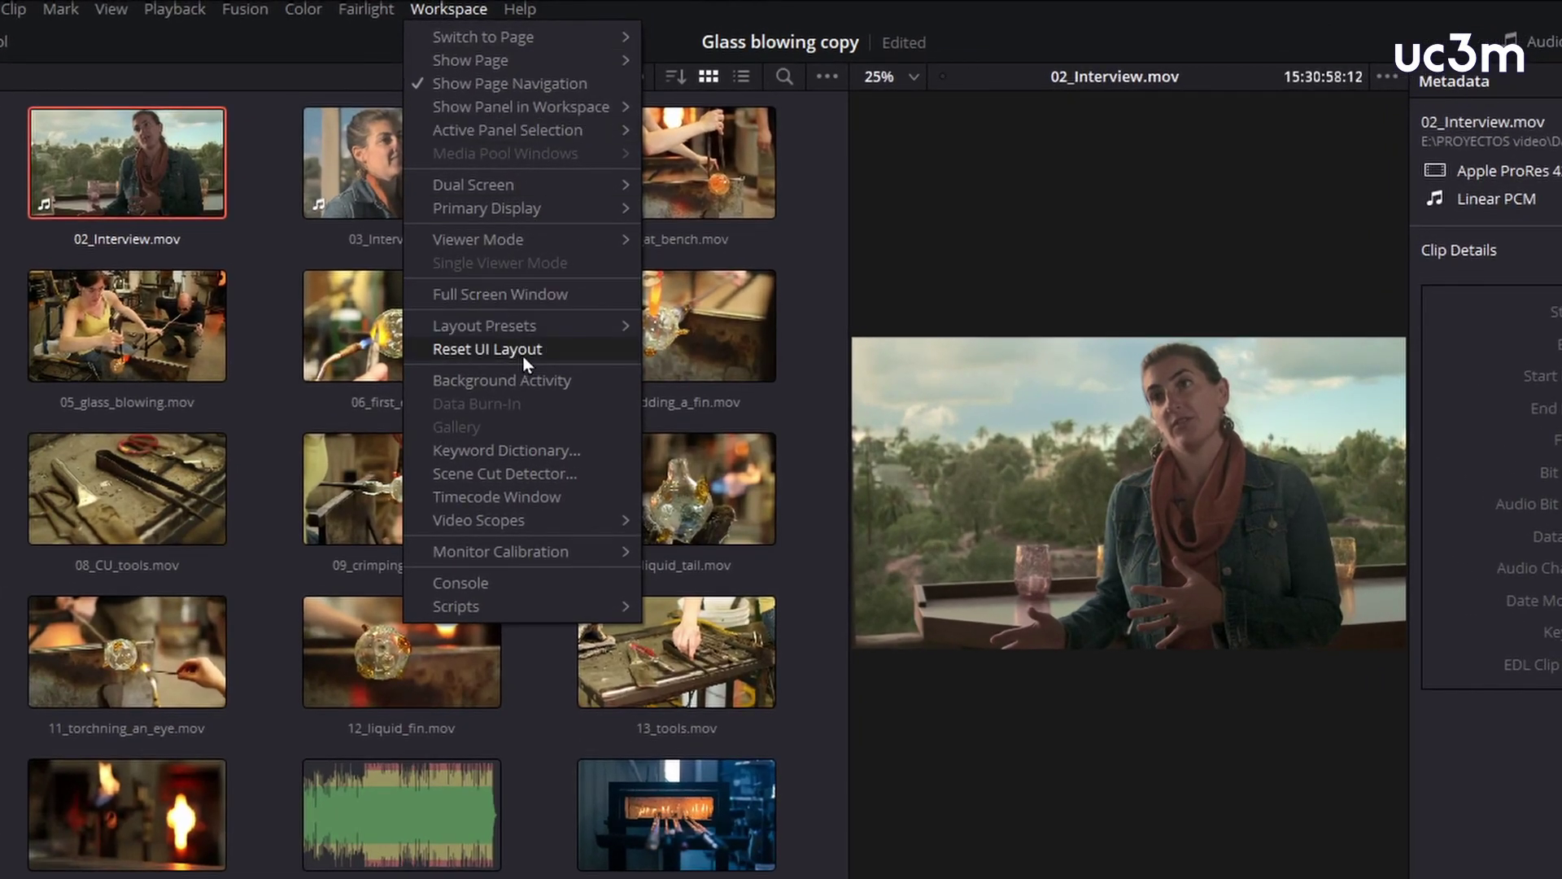
click(522, 355)
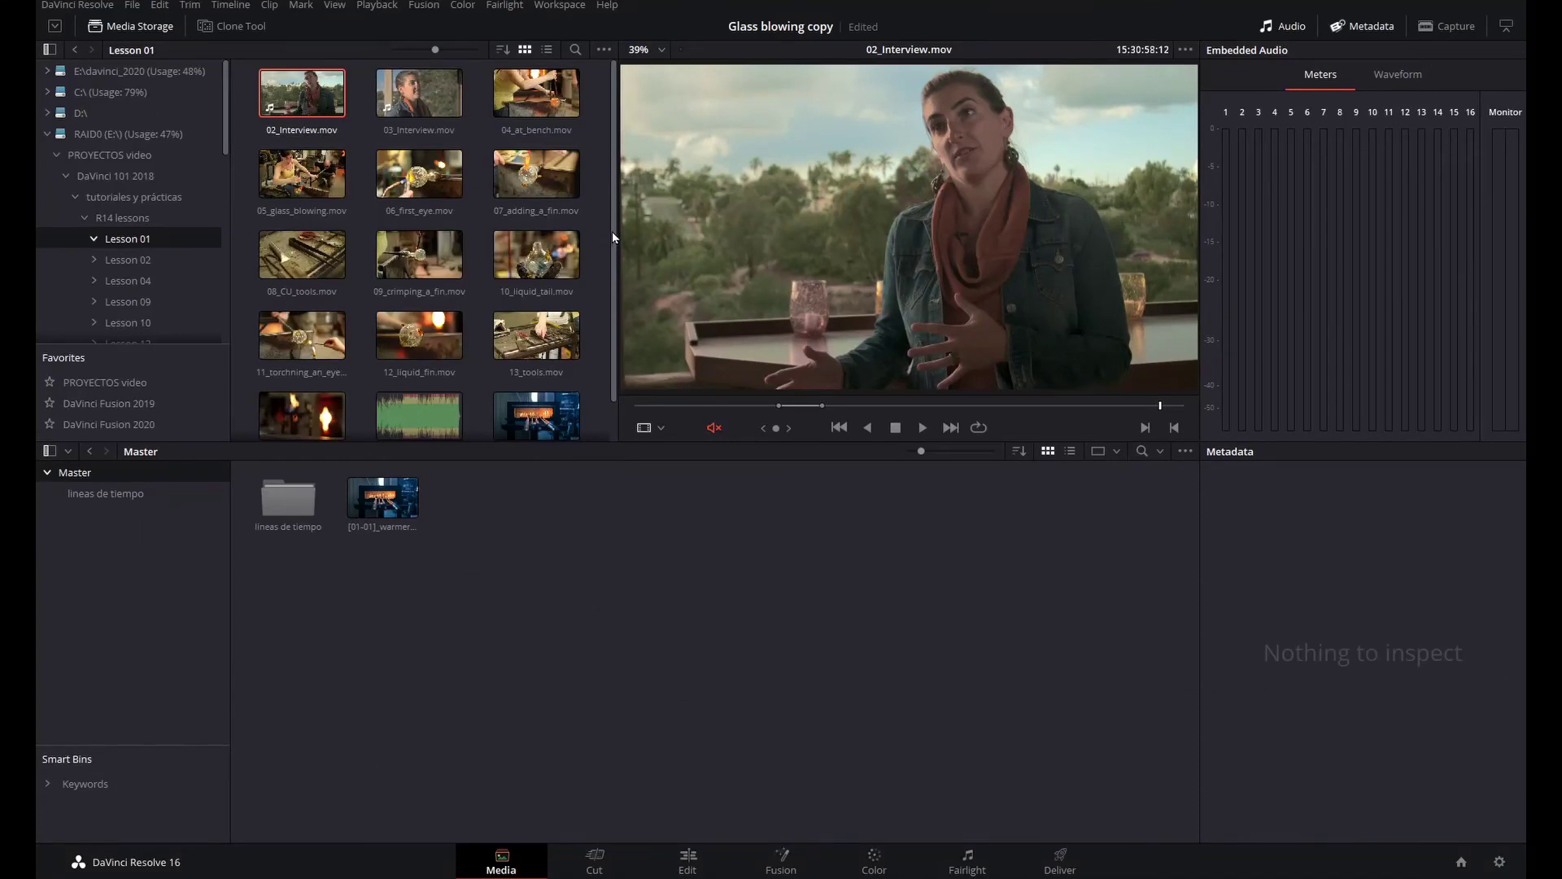